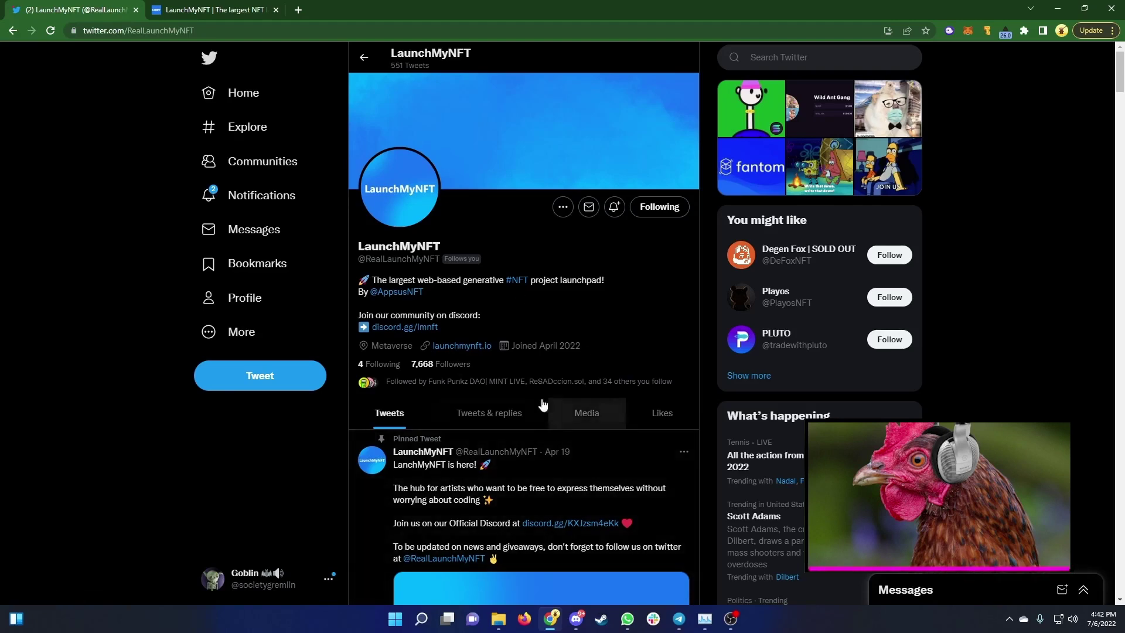
Step: Switch to the LaunchMyNFT site, turn on dark mode and apply the Ibiza Sunset colour theme
{"action": "left_click", "coordinate": [202, 12]}
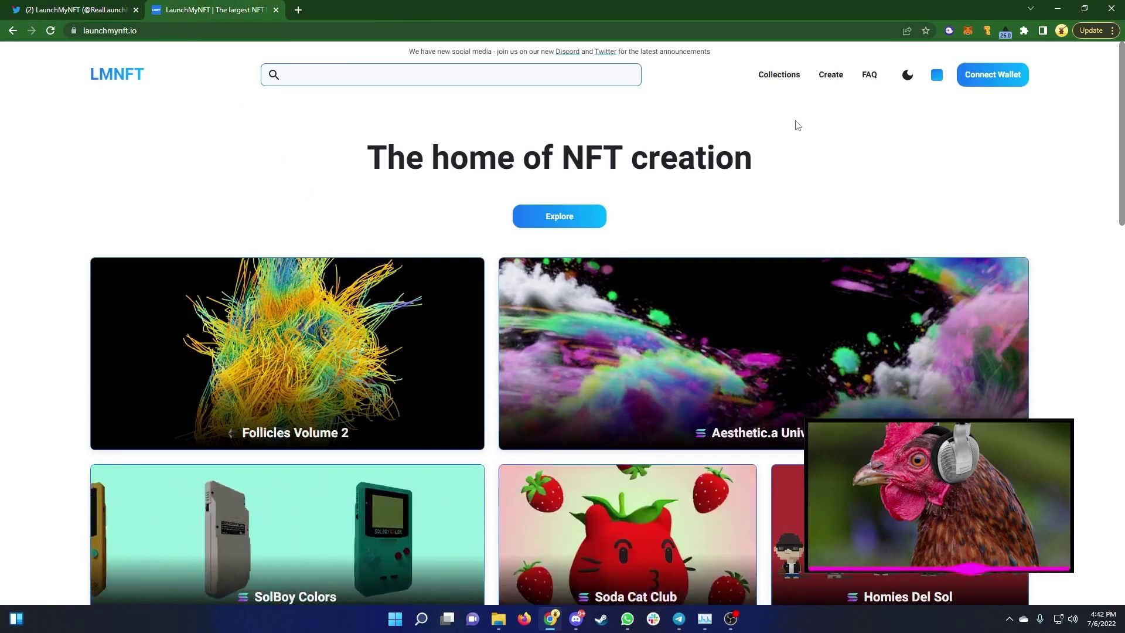
{"action": "left_click", "coordinate": [907, 75]}
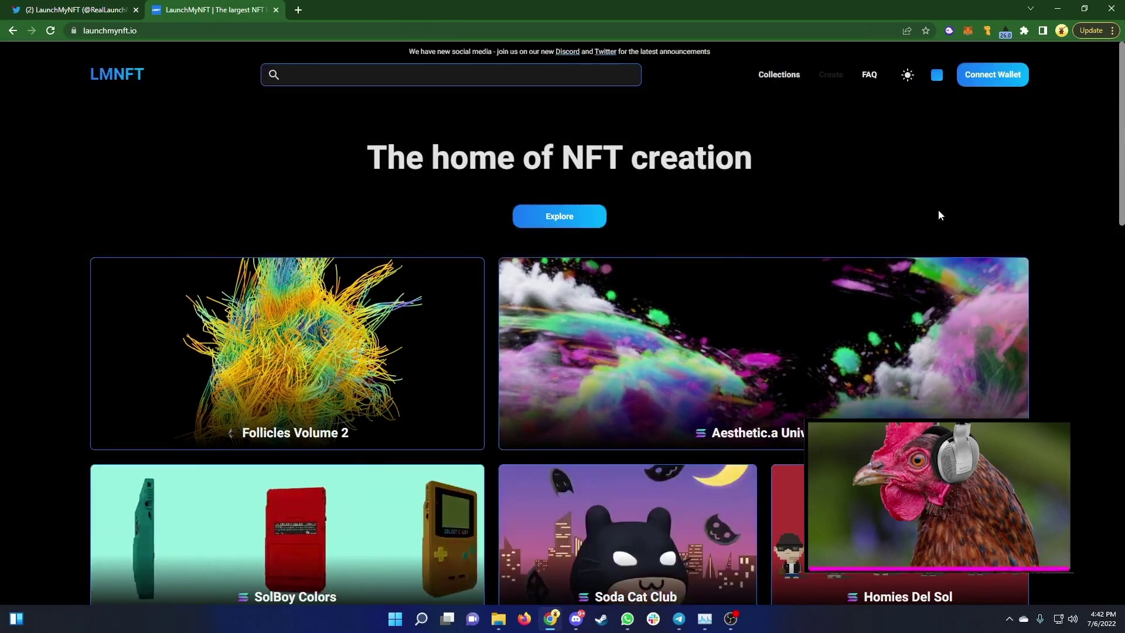
{"action": "left_click", "coordinate": [937, 75]}
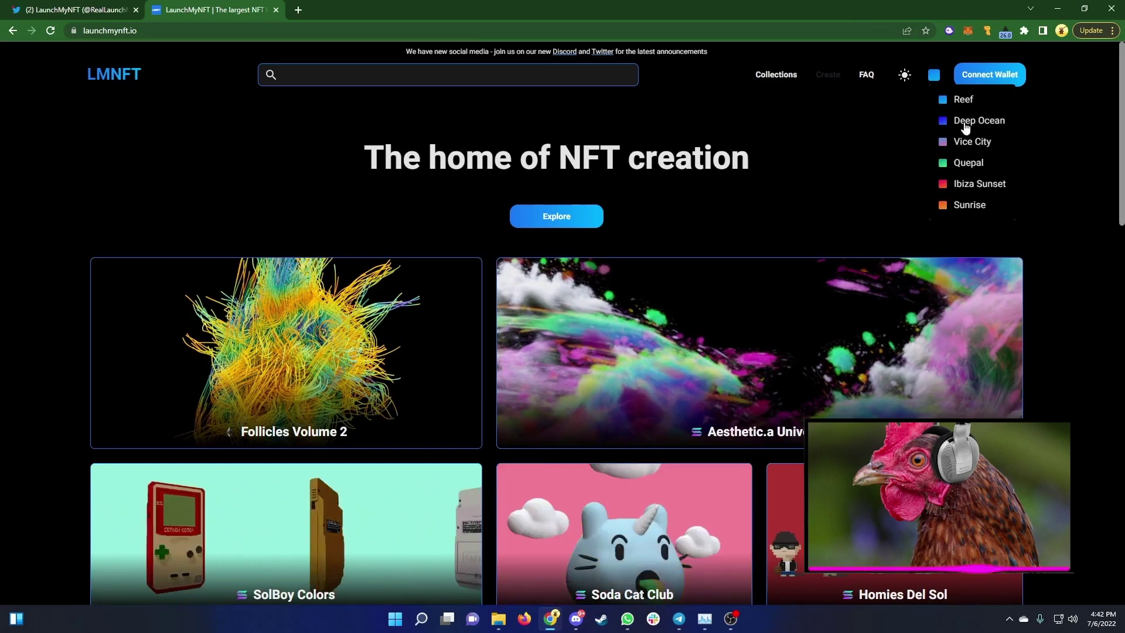
{"action": "left_click", "coordinate": [969, 184]}
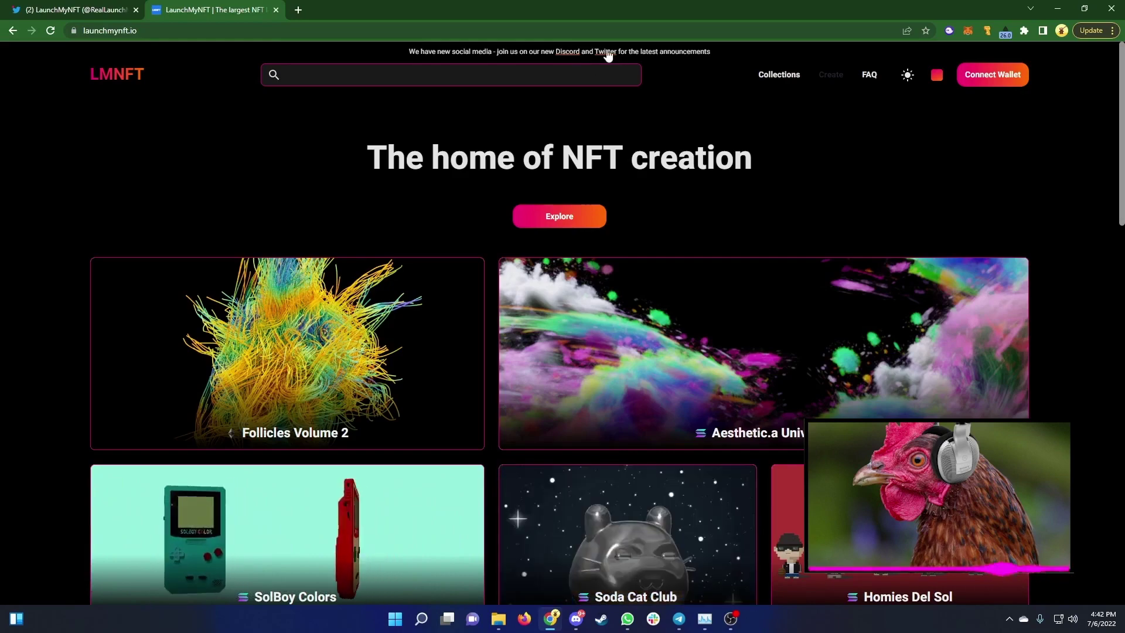
Step: Look through the LaunchMyNFT home page, covering its featured collections, top collections list, supported blockchains and support section
{"action": "scroll", "coordinate": [761, 176], "scroll_direction": "down", "scroll_amount": 7}
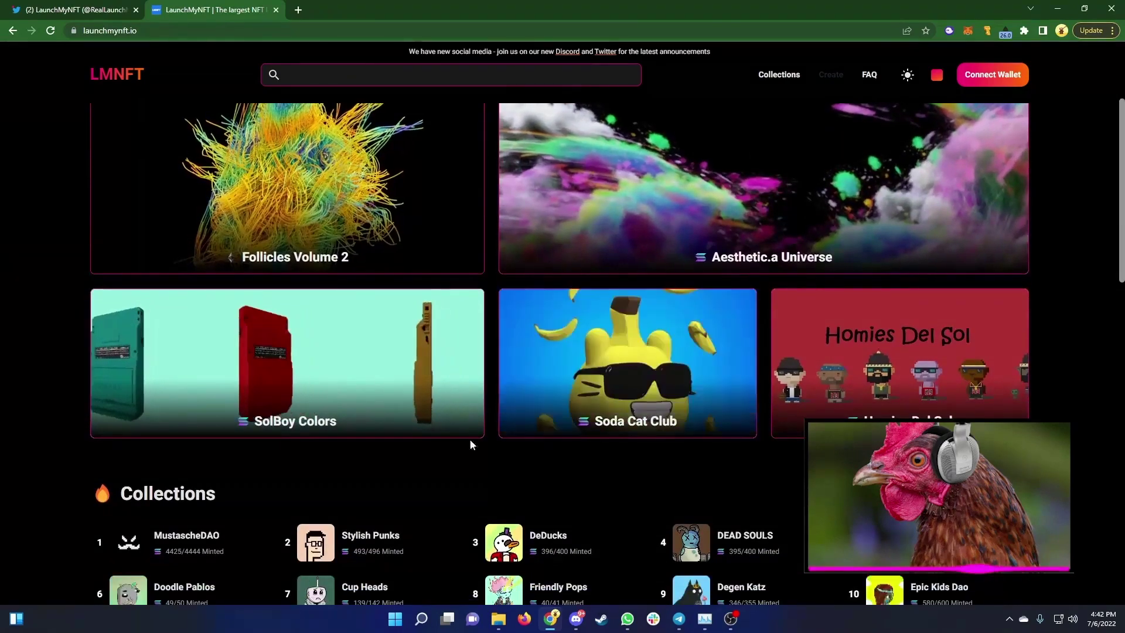
{"action": "scroll", "coordinate": [683, 417], "scroll_direction": "down", "scroll_amount": 10}
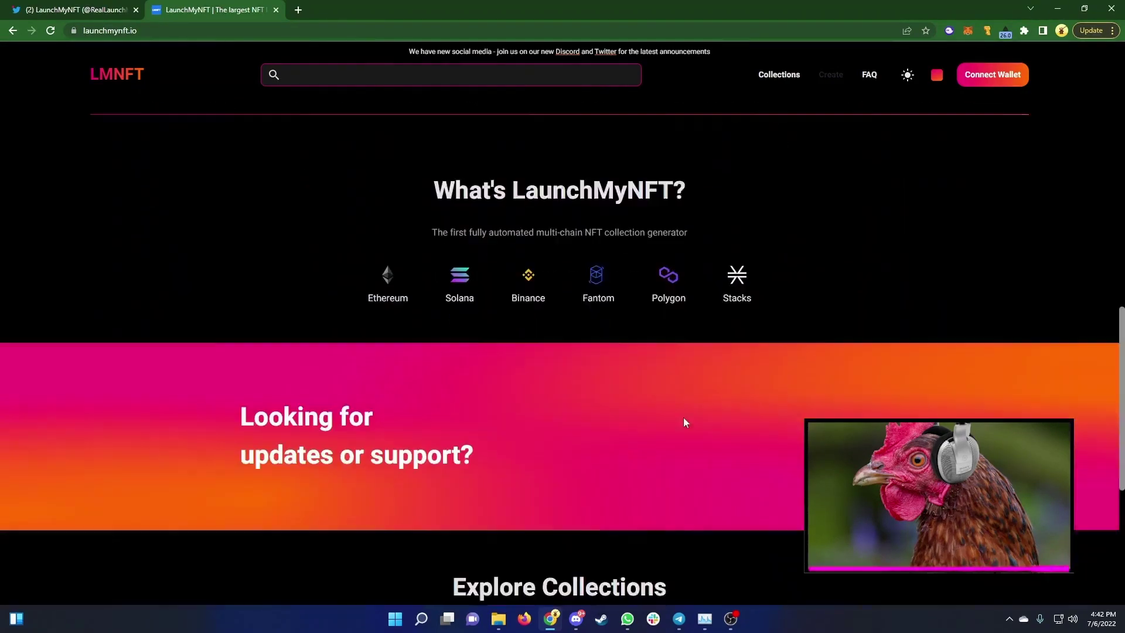
{"action": "scroll", "coordinate": [462, 358], "scroll_direction": "up", "scroll_amount": 3}
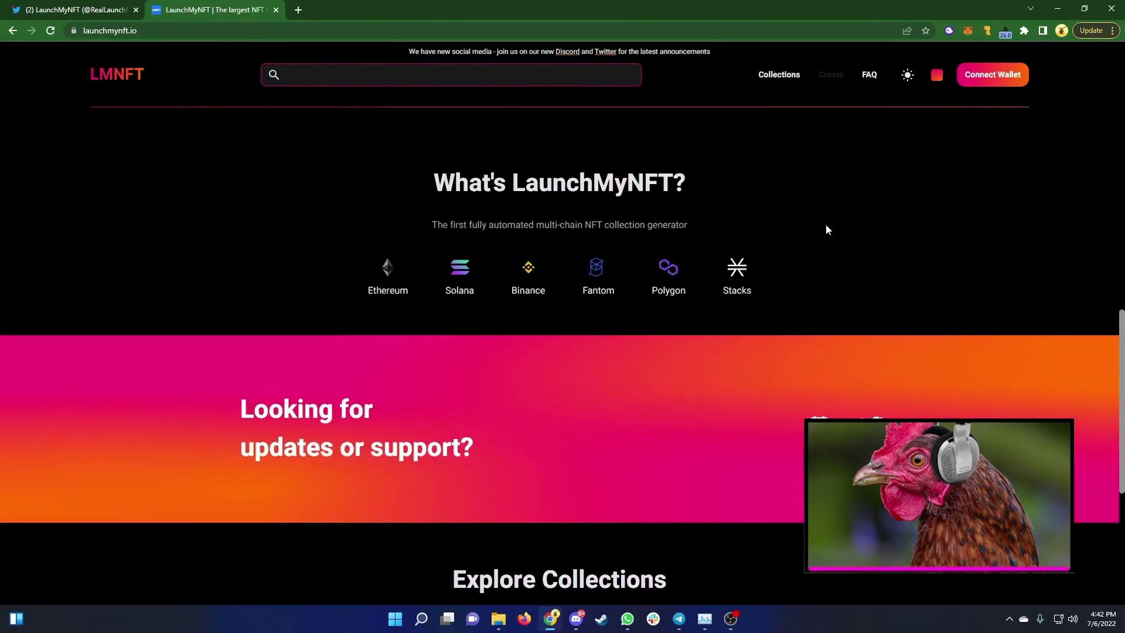
{"action": "scroll", "coordinate": [825, 224], "scroll_direction": "down", "scroll_amount": 6}
{"action": "scroll", "coordinate": [973, 407], "scroll_direction": "up", "scroll_amount": 4}
{"action": "scroll", "coordinate": [672, 469], "scroll_direction": "up", "scroll_amount": 15}
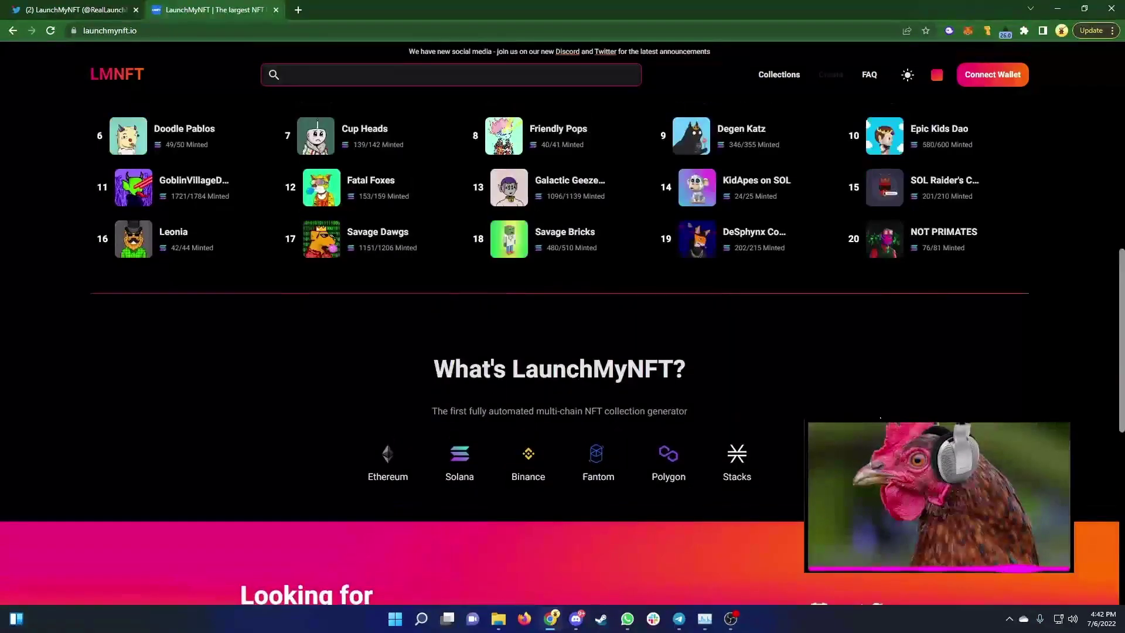
{"action": "scroll", "coordinate": [317, 513], "scroll_direction": "down", "scroll_amount": 3}
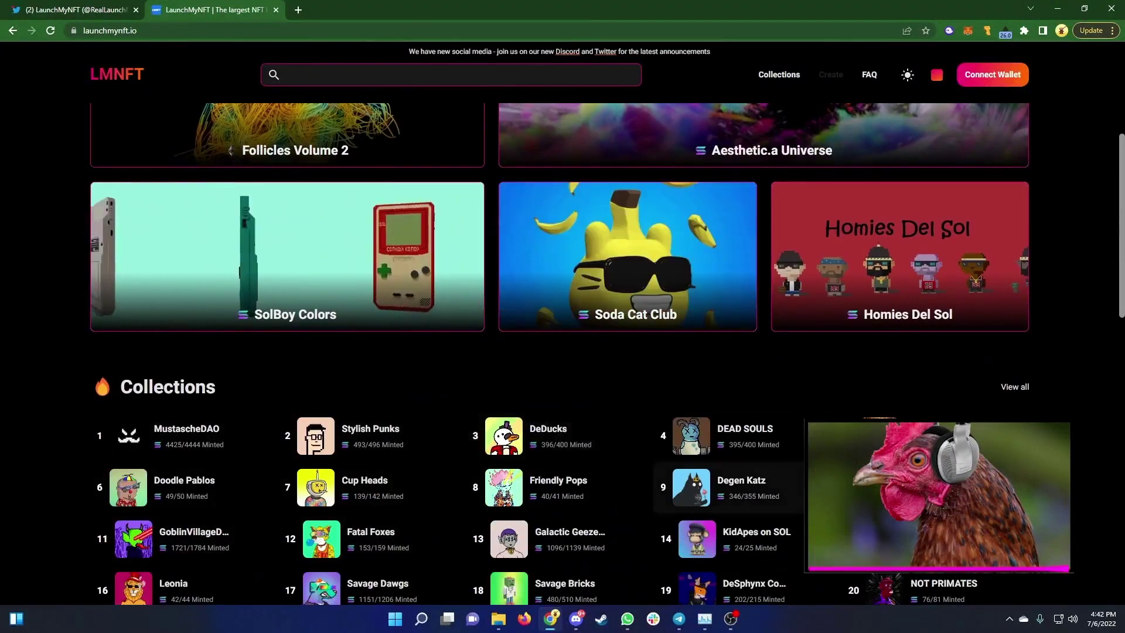
{"action": "scroll", "coordinate": [1084, 189], "scroll_direction": "up", "scroll_amount": 3}
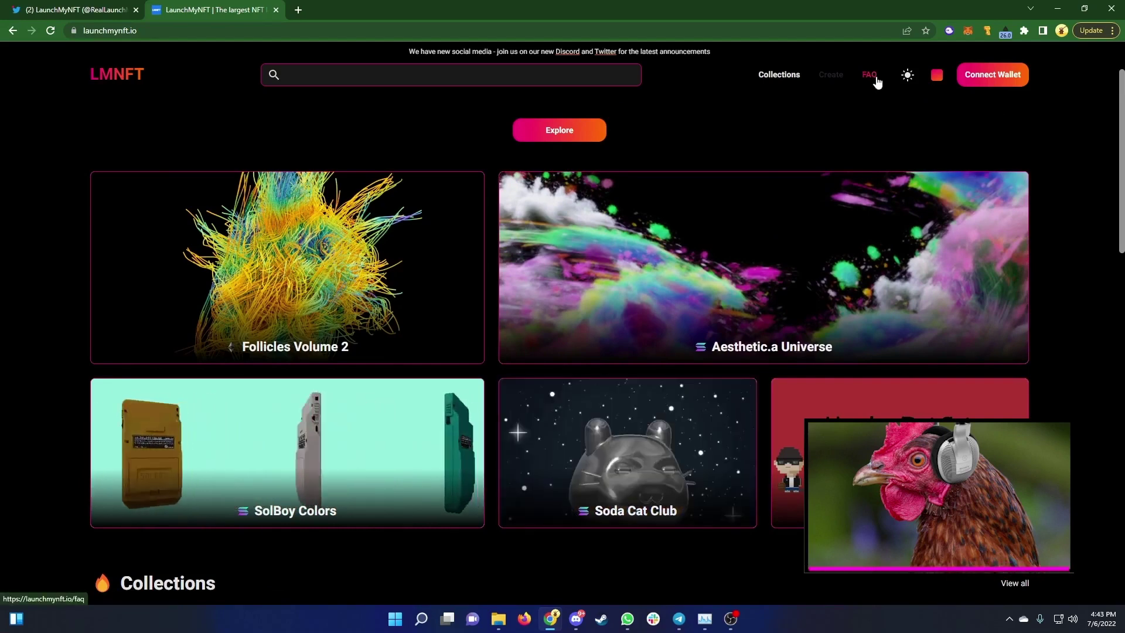
Step: Open the FAQ and read the answer on how much it costs to launch a collection and mint
{"action": "left_click", "coordinate": [877, 79]}
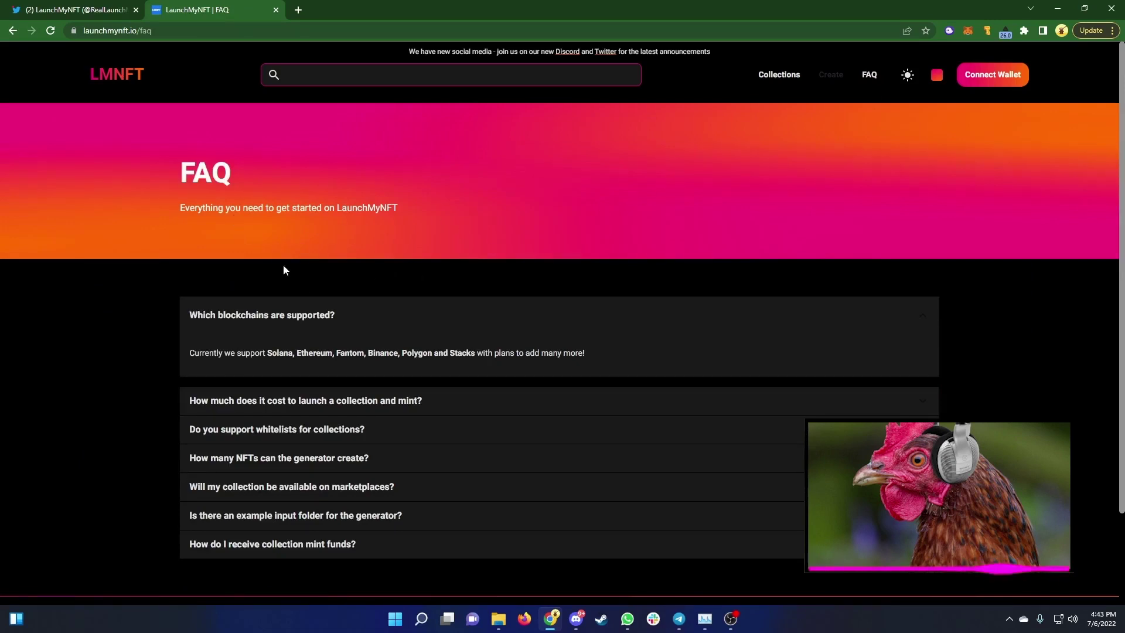
{"action": "scroll", "coordinate": [439, 282], "scroll_direction": "down", "scroll_amount": 2}
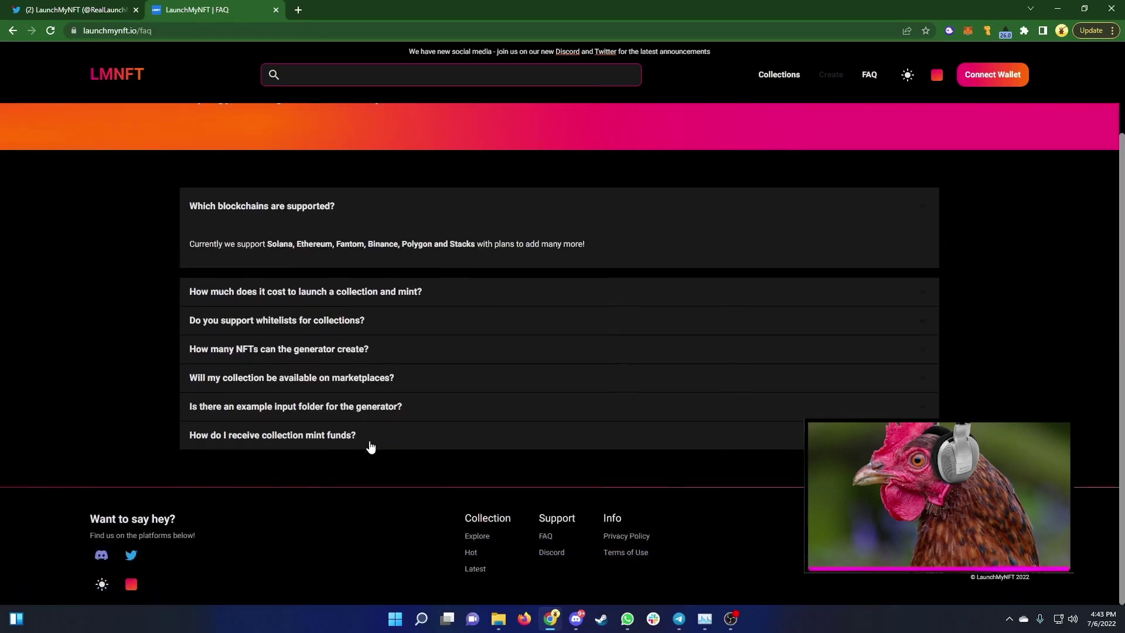
{"action": "left_click", "coordinate": [345, 296]}
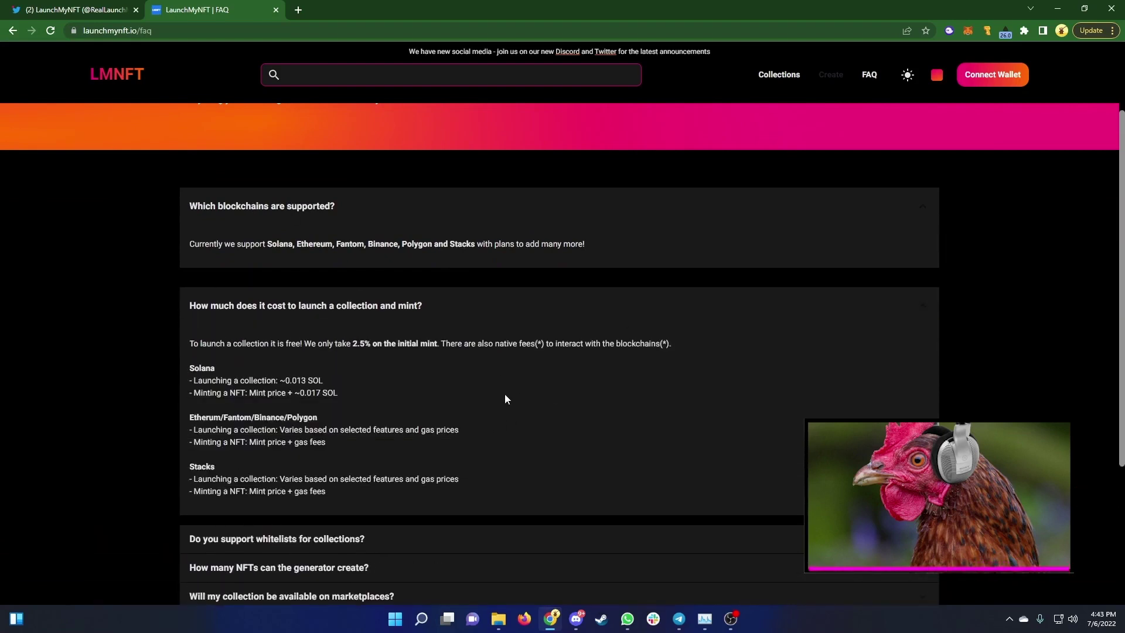
{"action": "scroll", "coordinate": [369, 366], "scroll_direction": "down", "scroll_amount": 1}
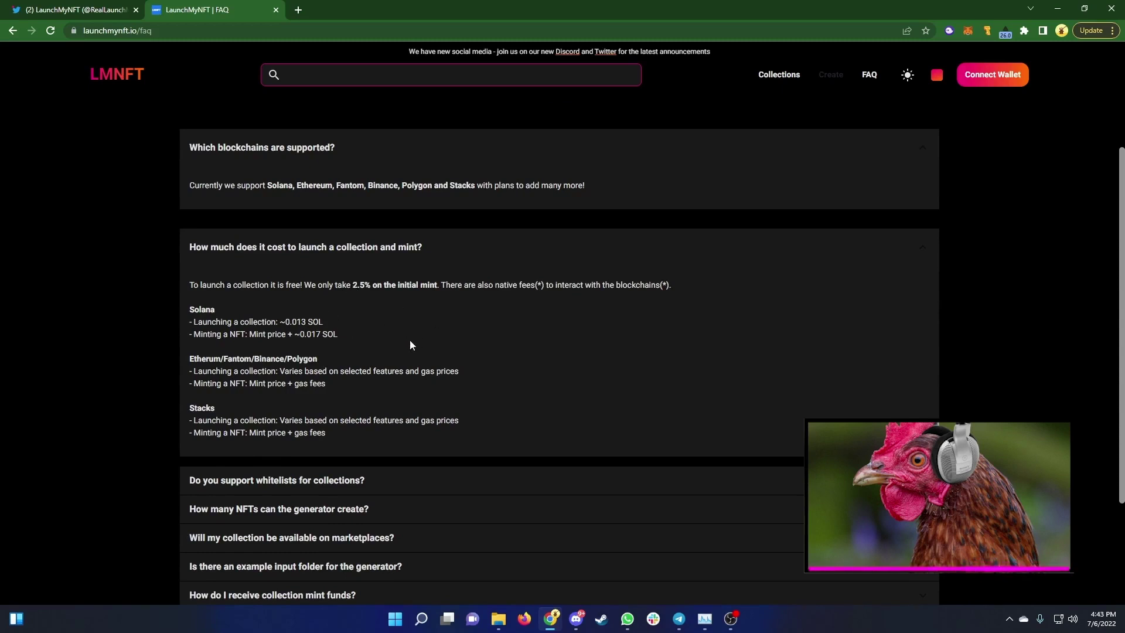
{"action": "scroll", "coordinate": [512, 352], "scroll_direction": "down", "scroll_amount": 2}
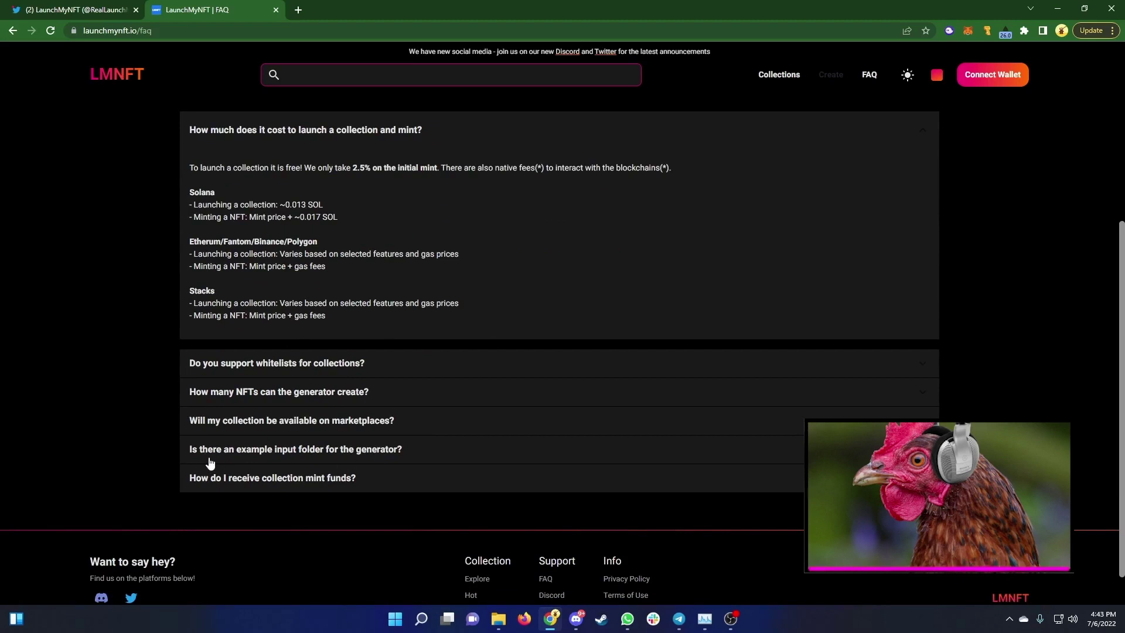
Step: Download the generator's example input folder from its FAQ answer and open the input_images folder inside the archive
{"action": "left_click", "coordinate": [237, 457]}
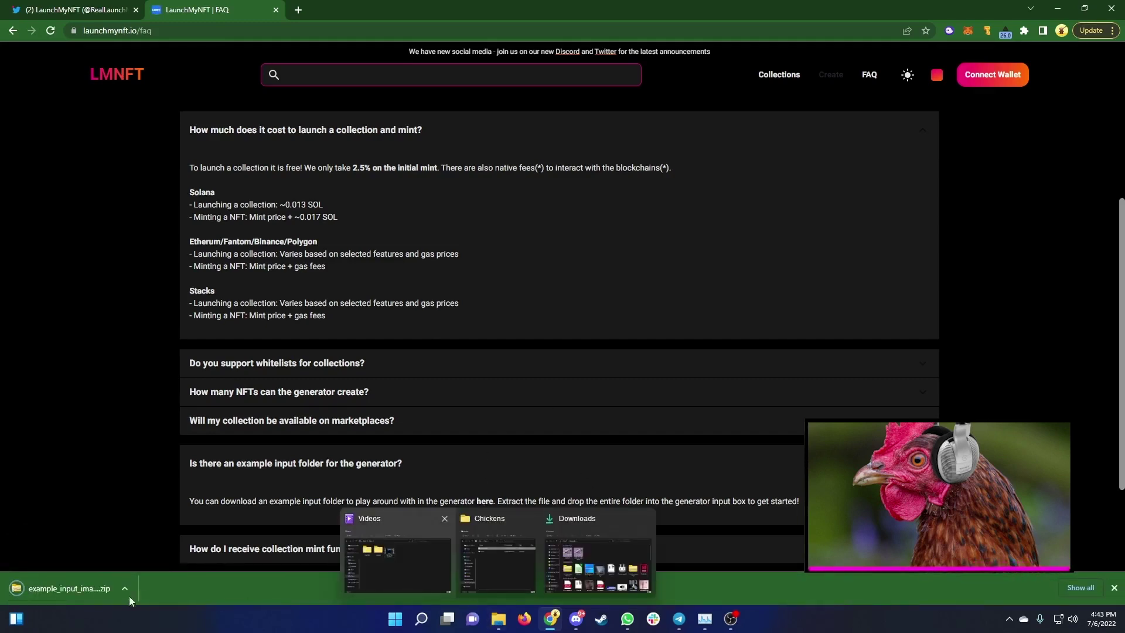
{"action": "left_click", "coordinate": [87, 589]}
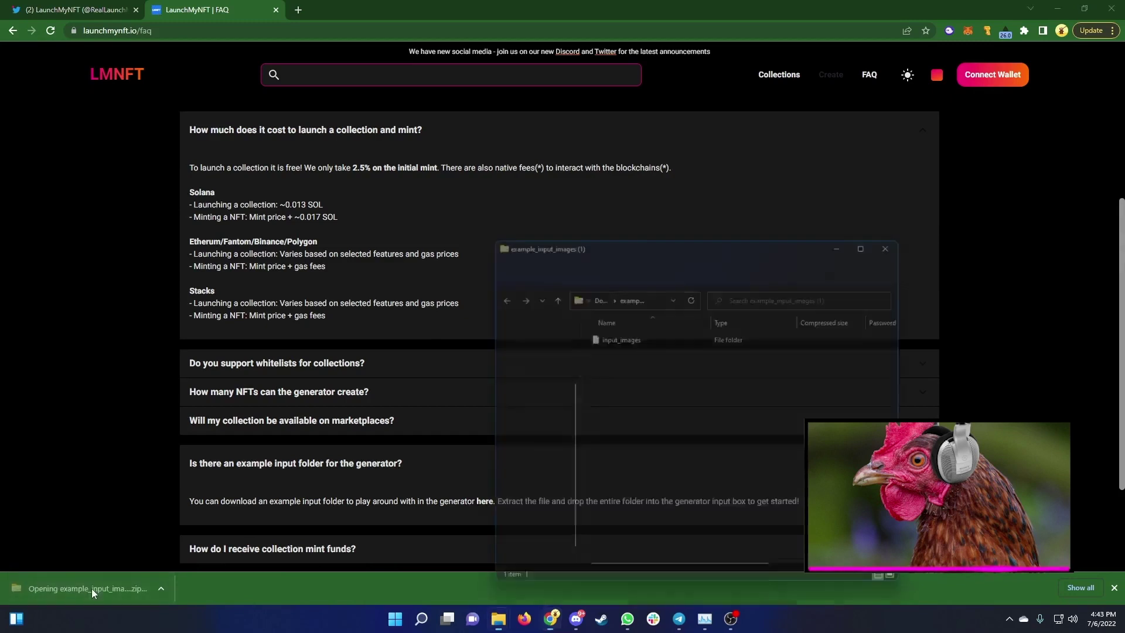
{"action": "double_click", "coordinate": [631, 336]}
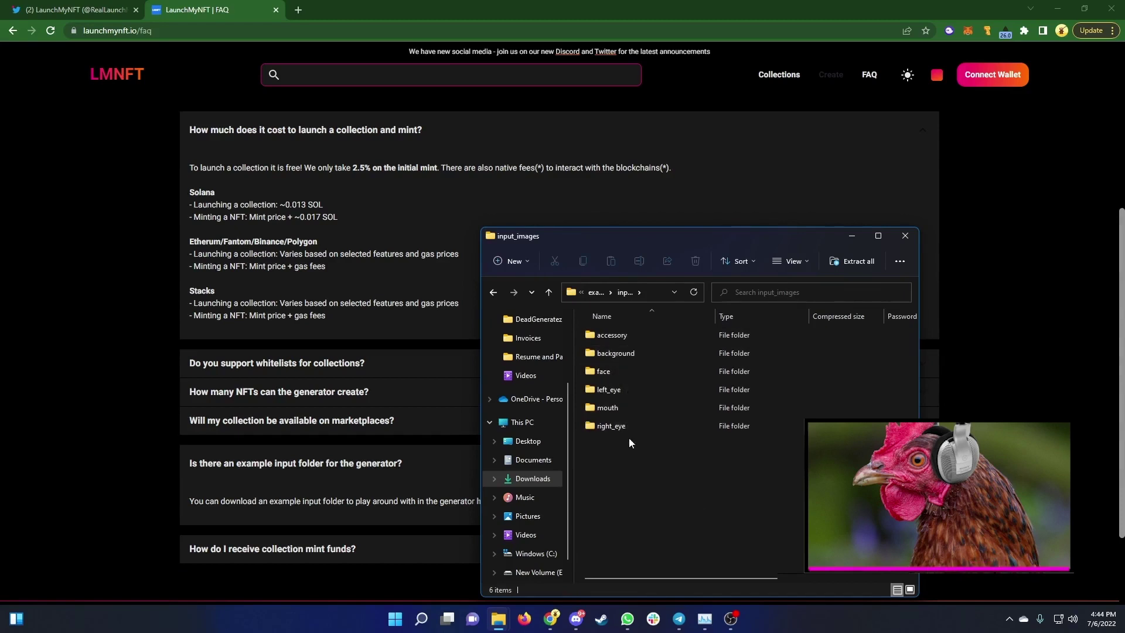
Step: Examine how the example traits are organised by rarity, checking accessory's common and legendary folders and mouth's common folder
{"action": "double_click", "coordinate": [626, 339]}
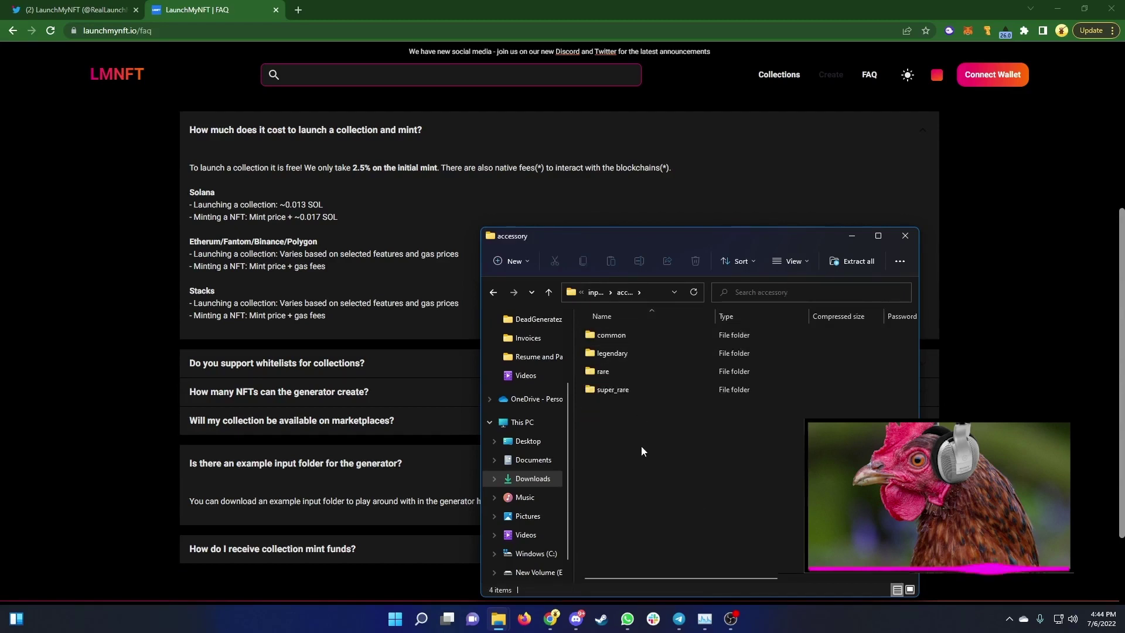
{"action": "double_click", "coordinate": [622, 341]}
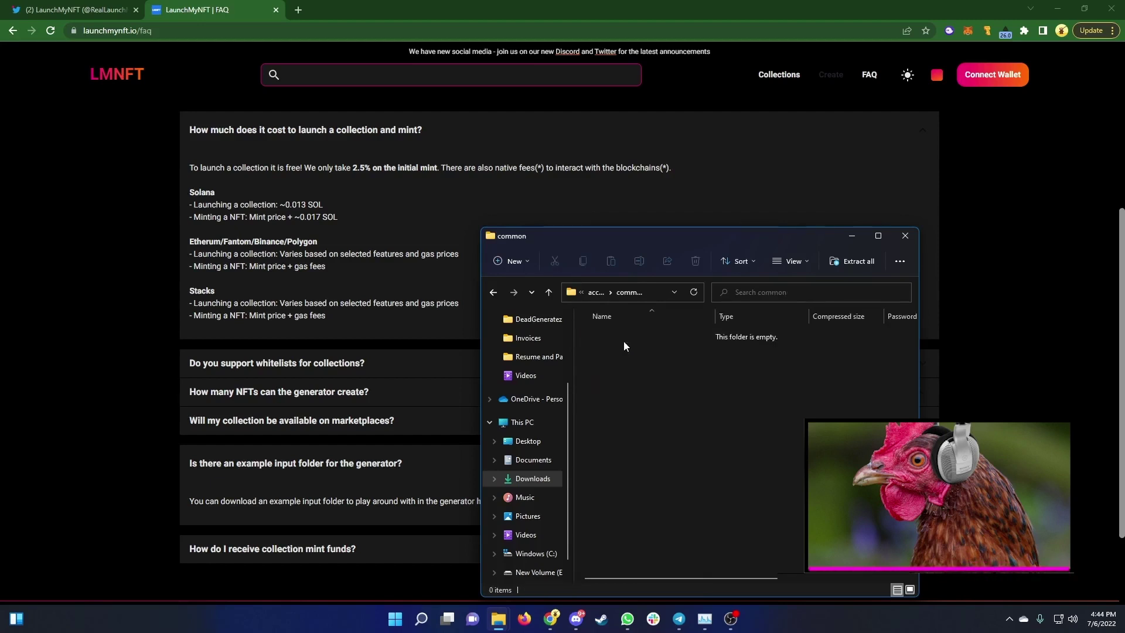
{"action": "left_click", "coordinate": [494, 291]}
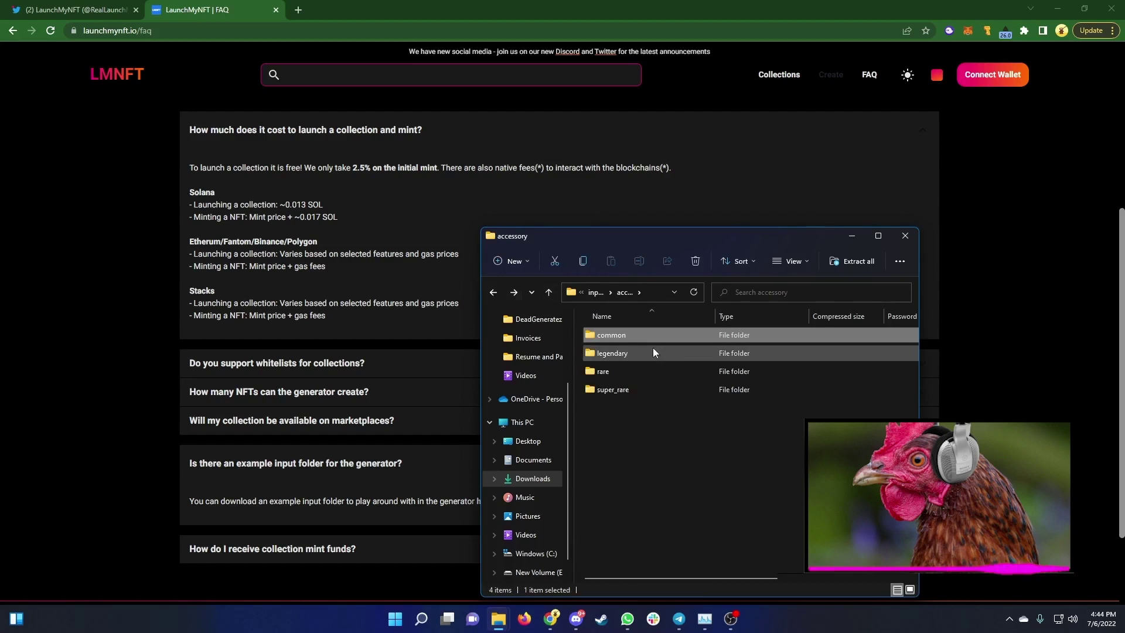
{"action": "double_click", "coordinate": [612, 353]}
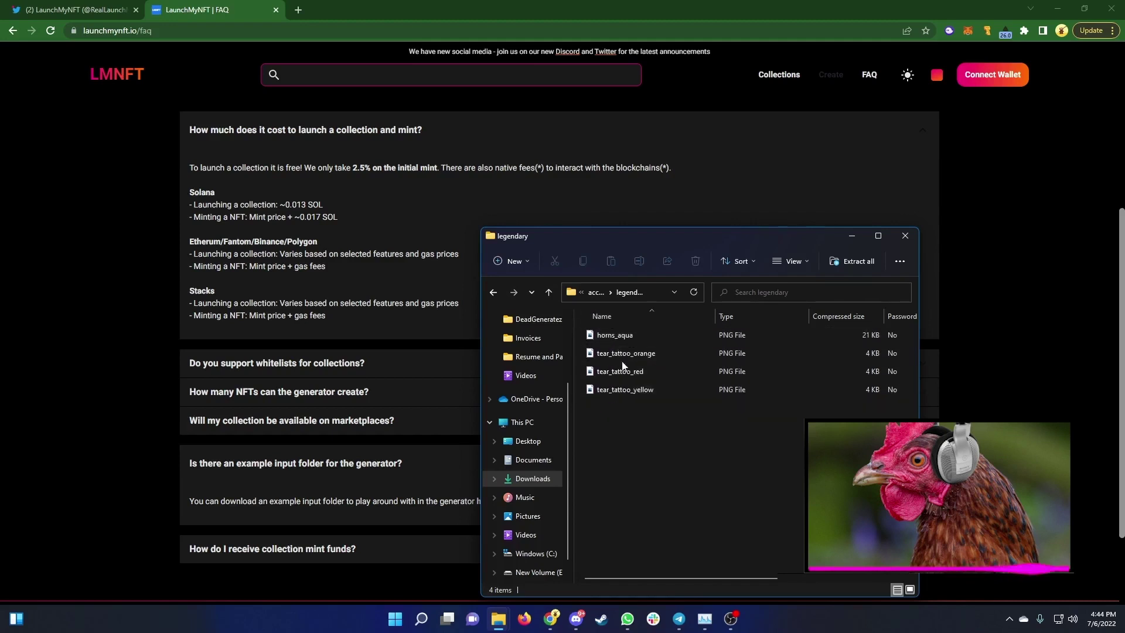
{"action": "left_click", "coordinate": [493, 292]}
{"action": "left_click", "coordinate": [494, 292]}
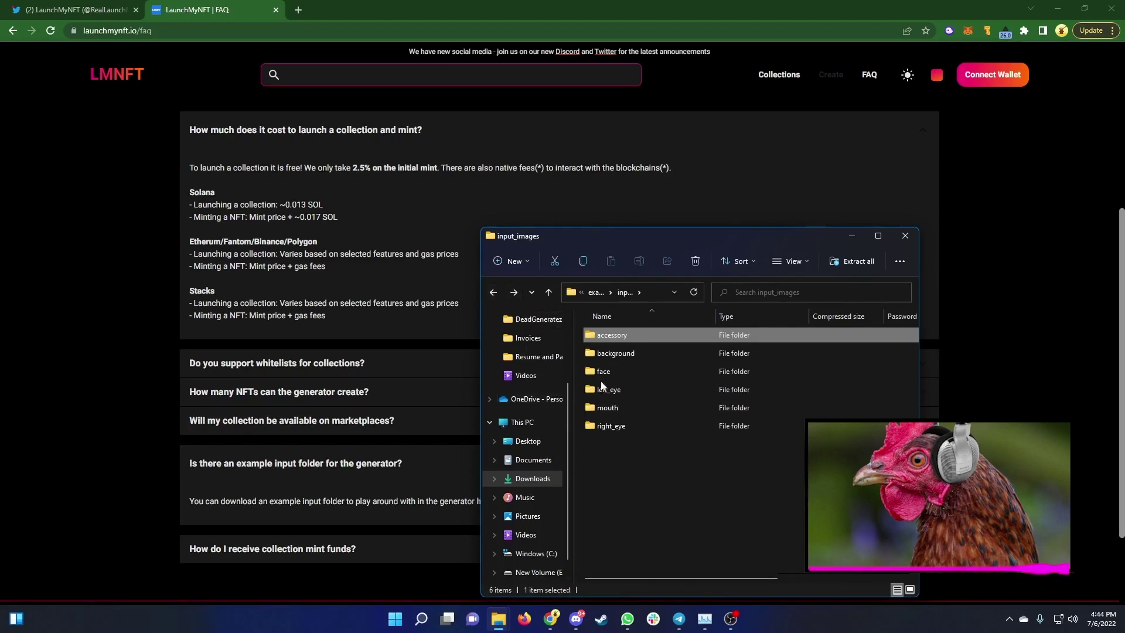
{"action": "double_click", "coordinate": [618, 407]}
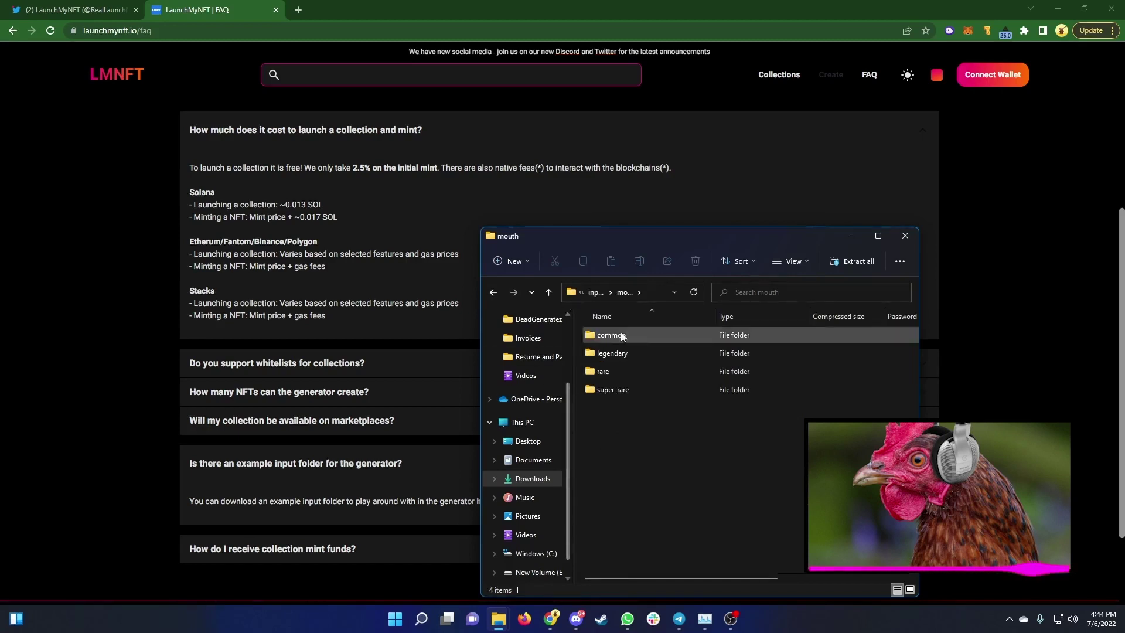
{"action": "double_click", "coordinate": [610, 335]}
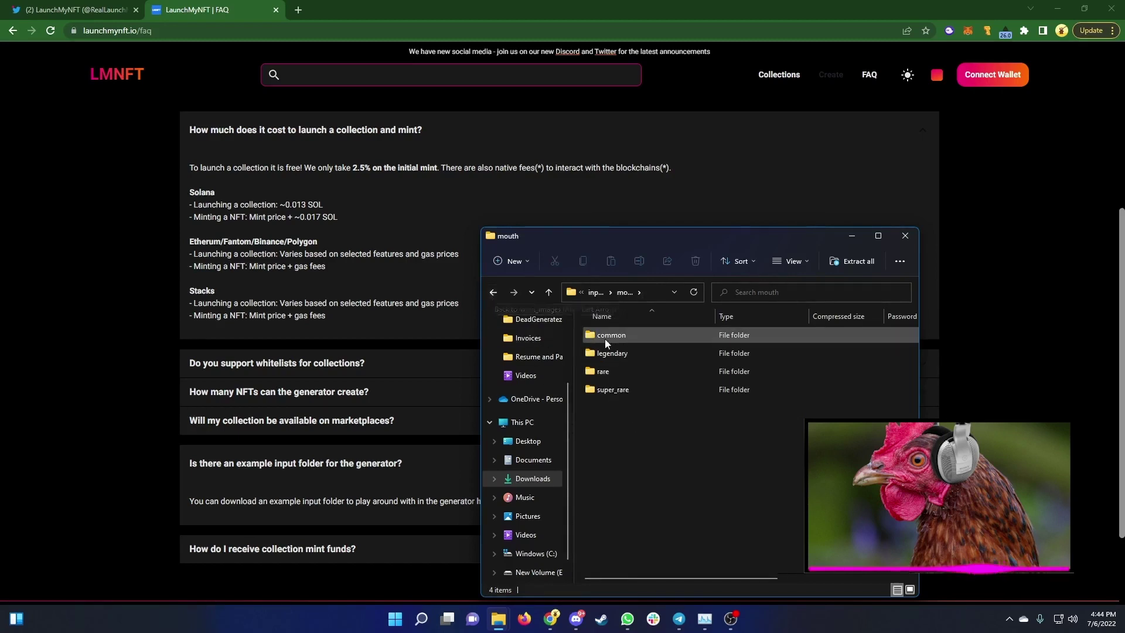
{"action": "left_click", "coordinate": [494, 293]}
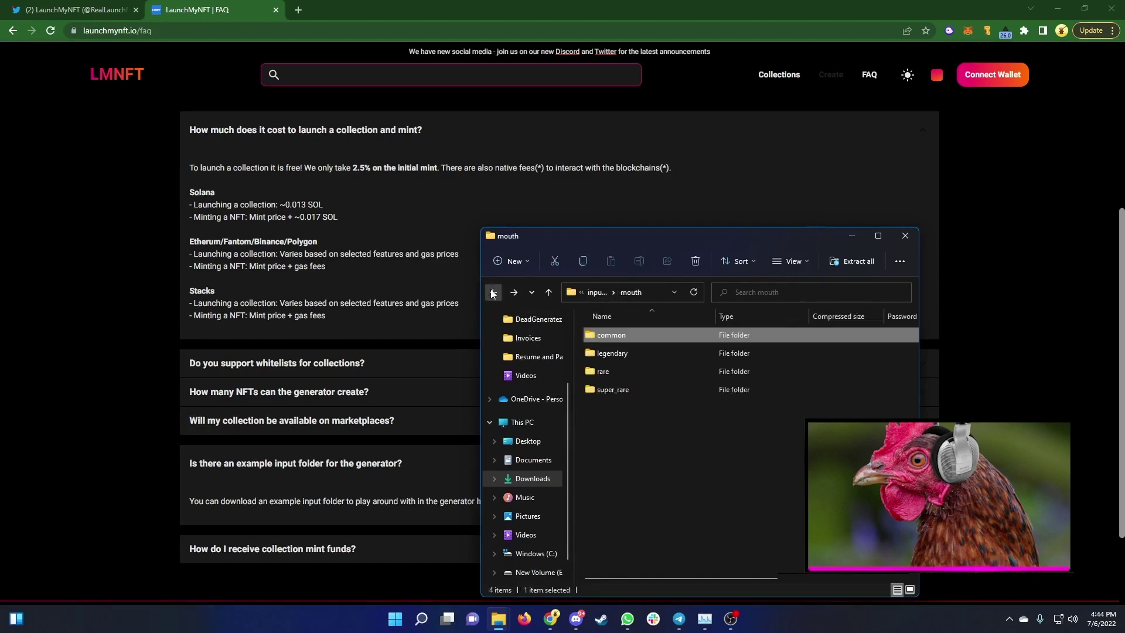
{"action": "left_click", "coordinate": [493, 292]}
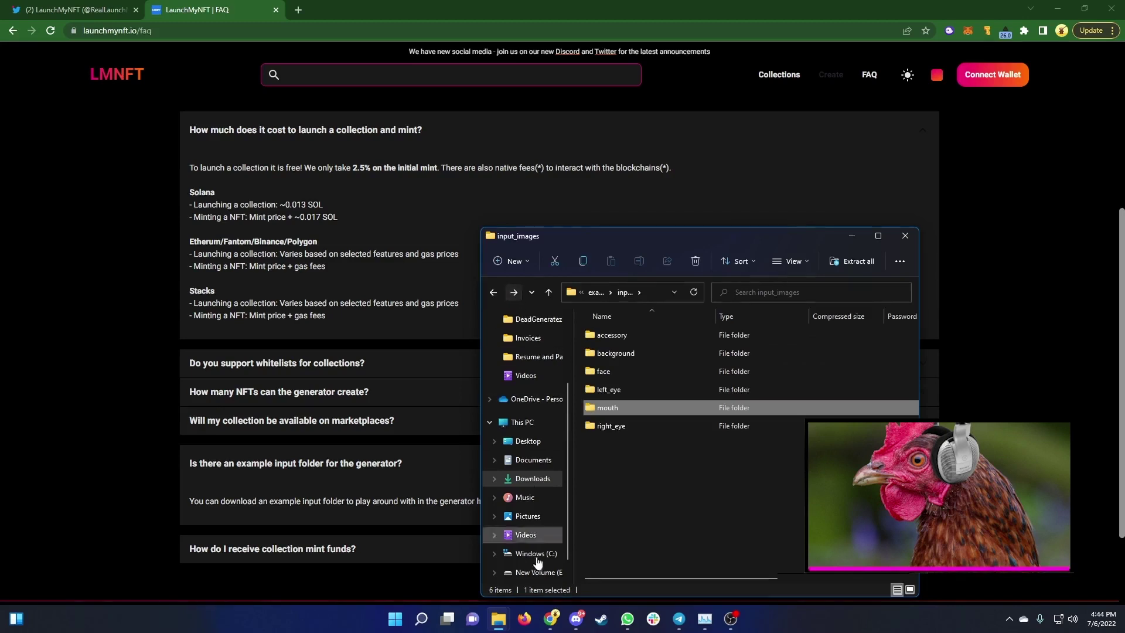
Step: Delete the example_input_images (1) archive from the Downloads folder and minimize the file window
{"action": "left_click", "coordinate": [532, 478]}
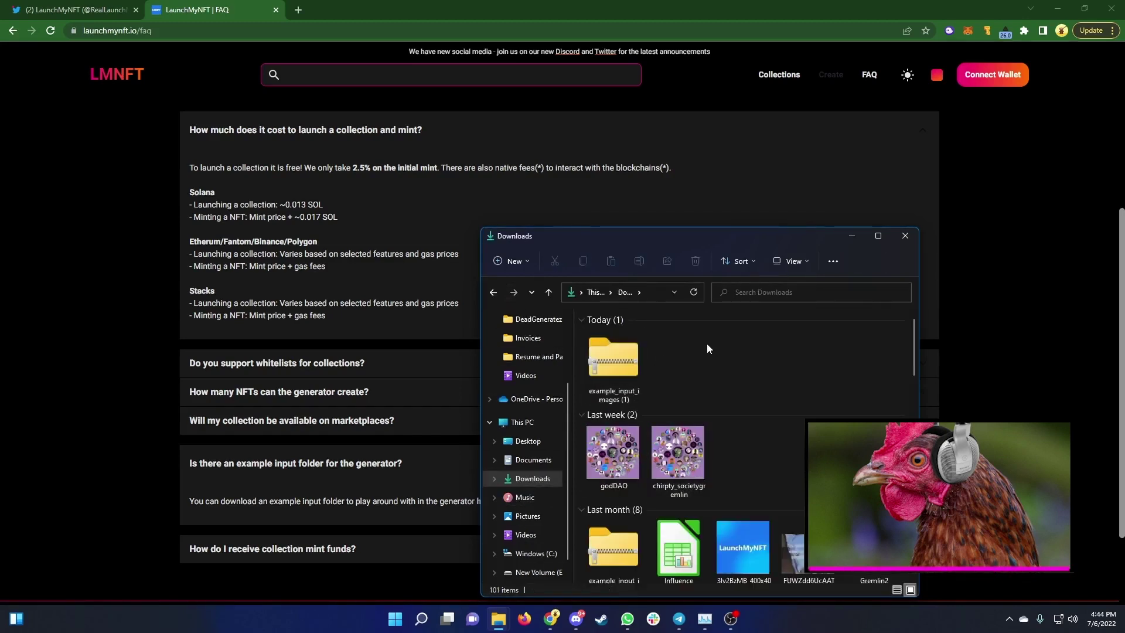
{"action": "key", "text": "Delete"}
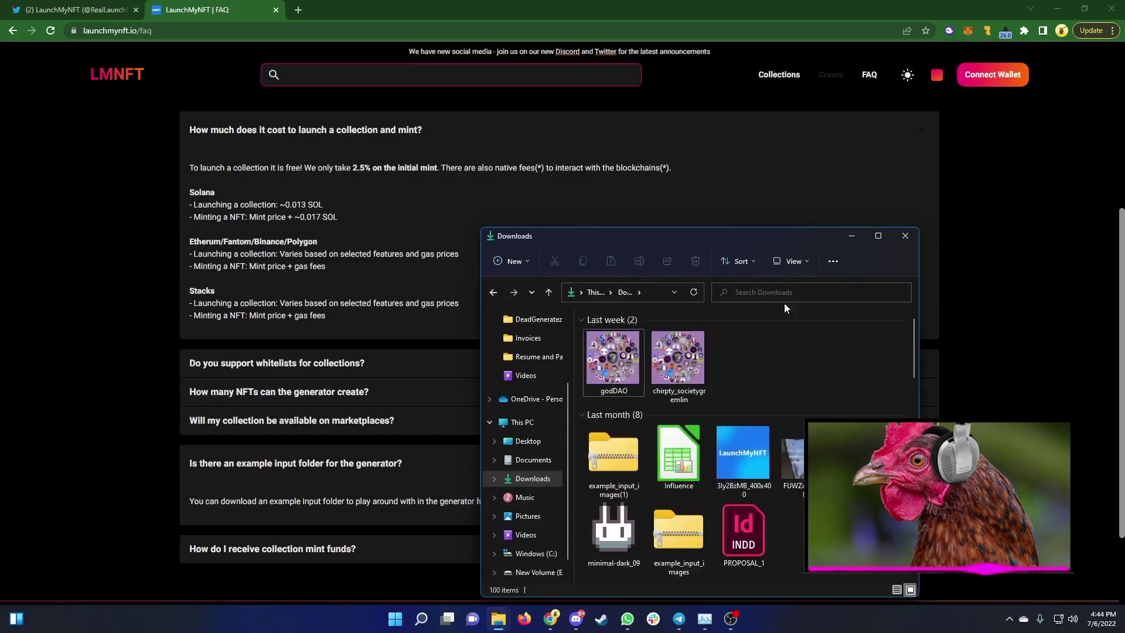
{"action": "left_click", "coordinate": [853, 235]}
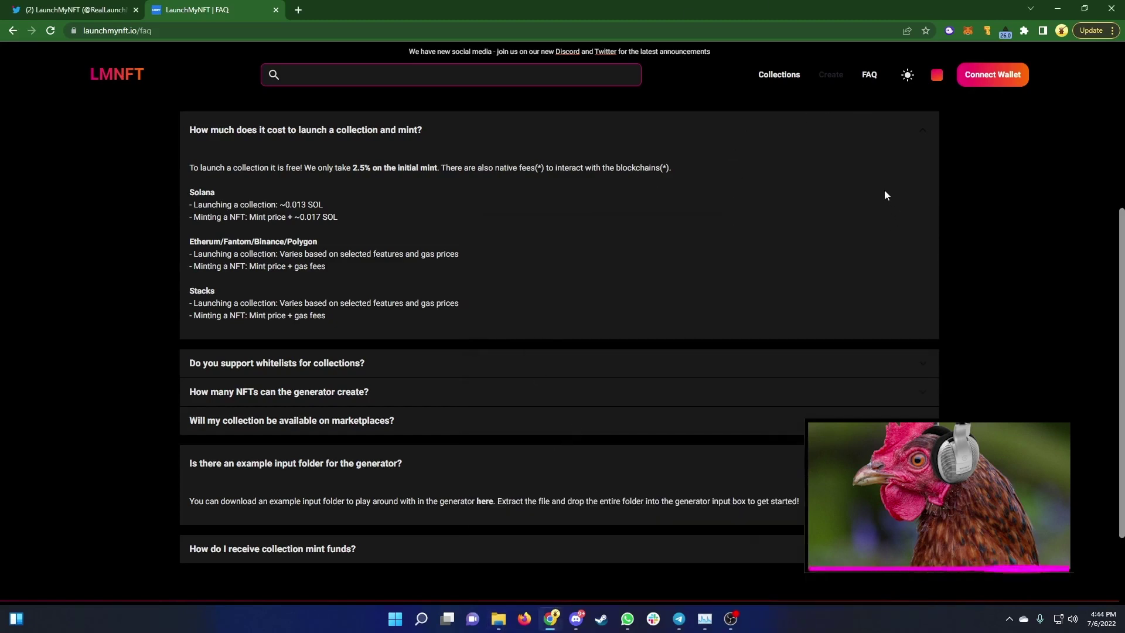
Step: Connect a Phantom wallet on Solana to the LaunchMyNFT site
{"action": "left_click", "coordinate": [982, 83]}
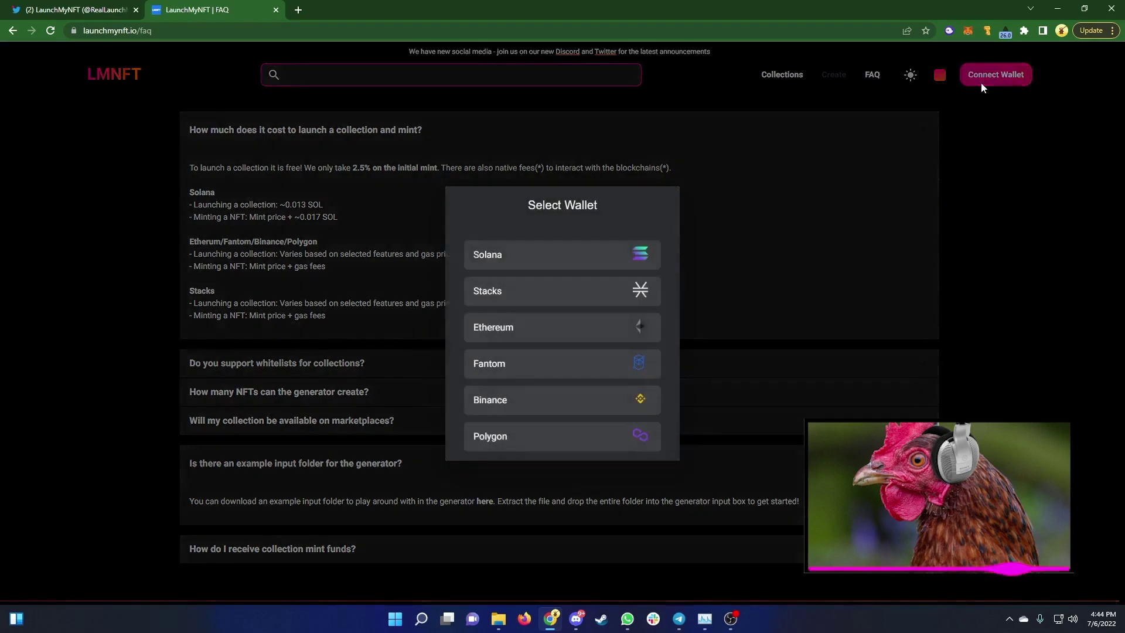
{"action": "left_click", "coordinate": [491, 256]}
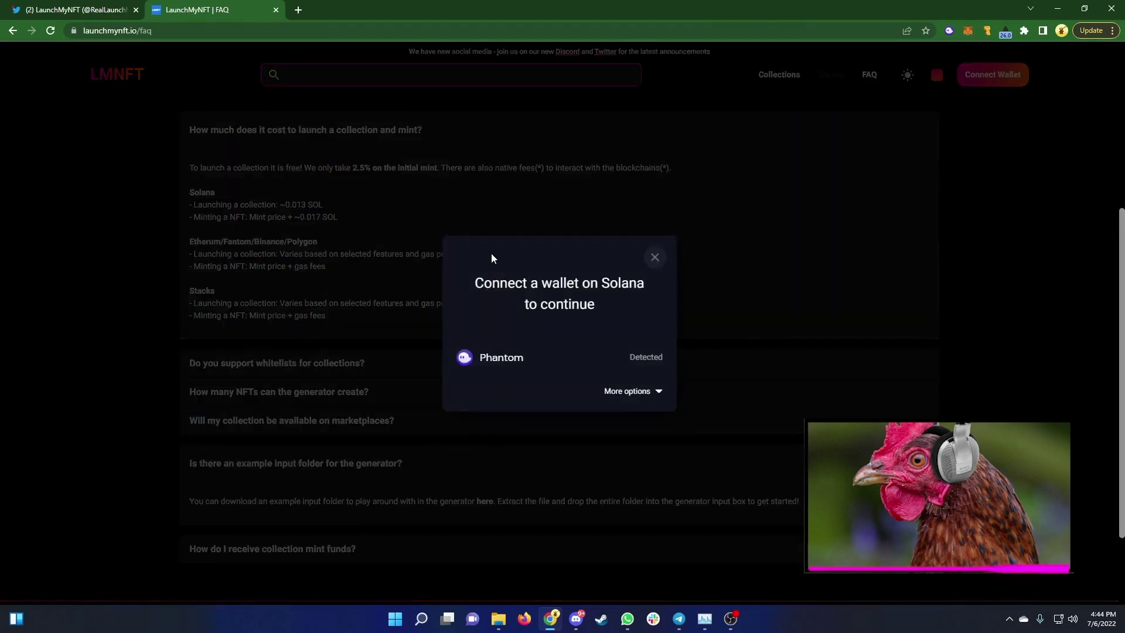
{"action": "left_click", "coordinate": [530, 356]}
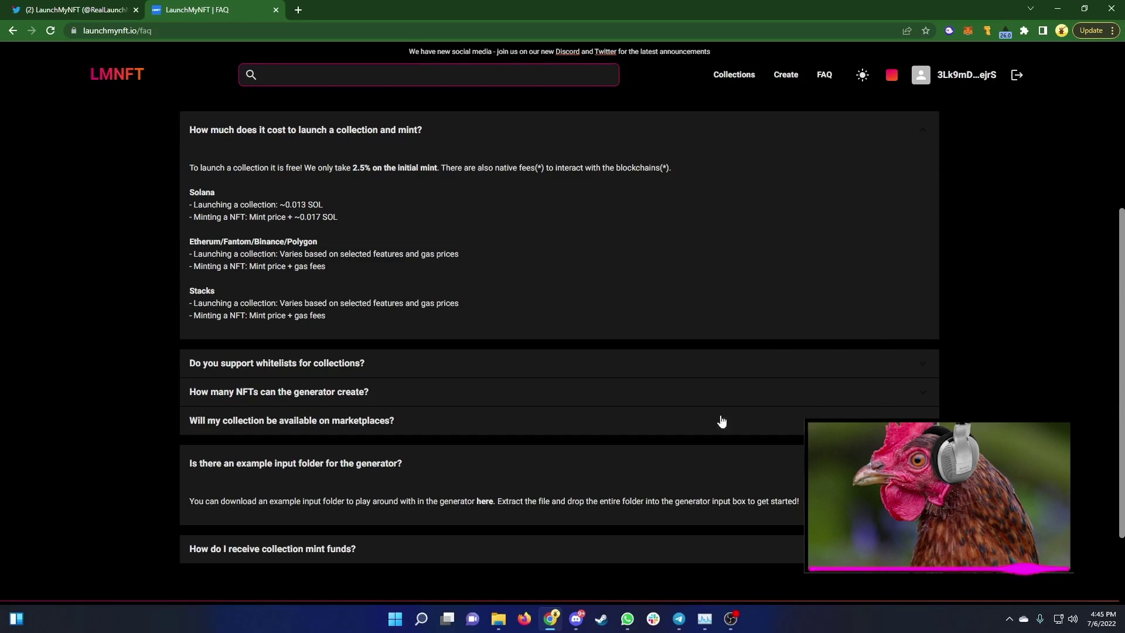
Step: Start creating a collection with the Generate Collection option for randomly generated NFTs
{"action": "left_click", "coordinate": [784, 73]}
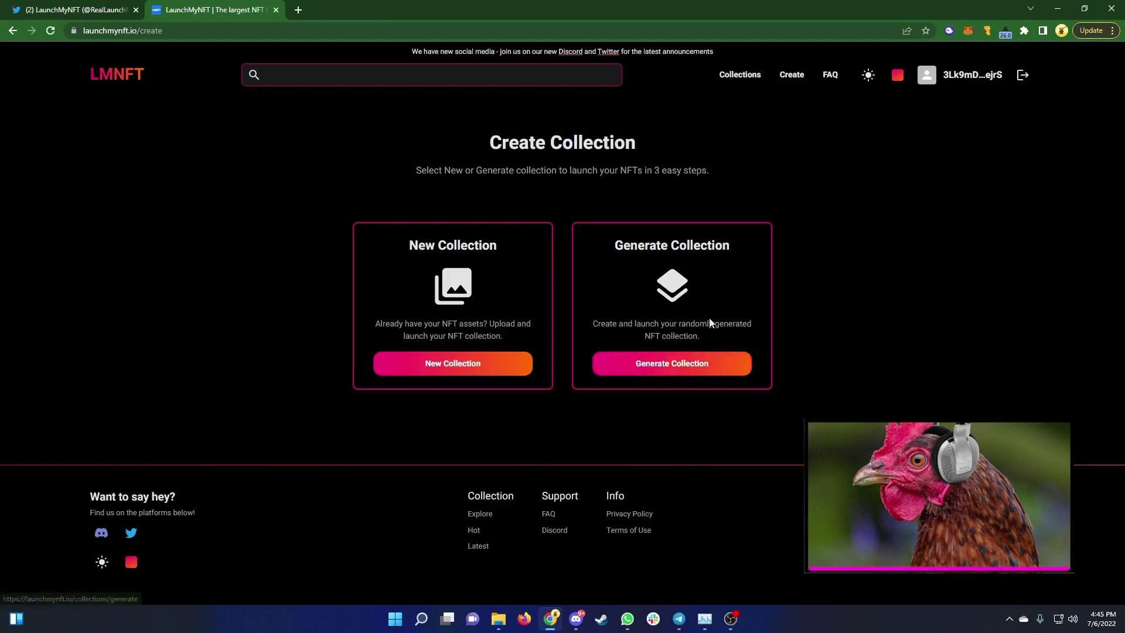
{"action": "left_click", "coordinate": [699, 369]}
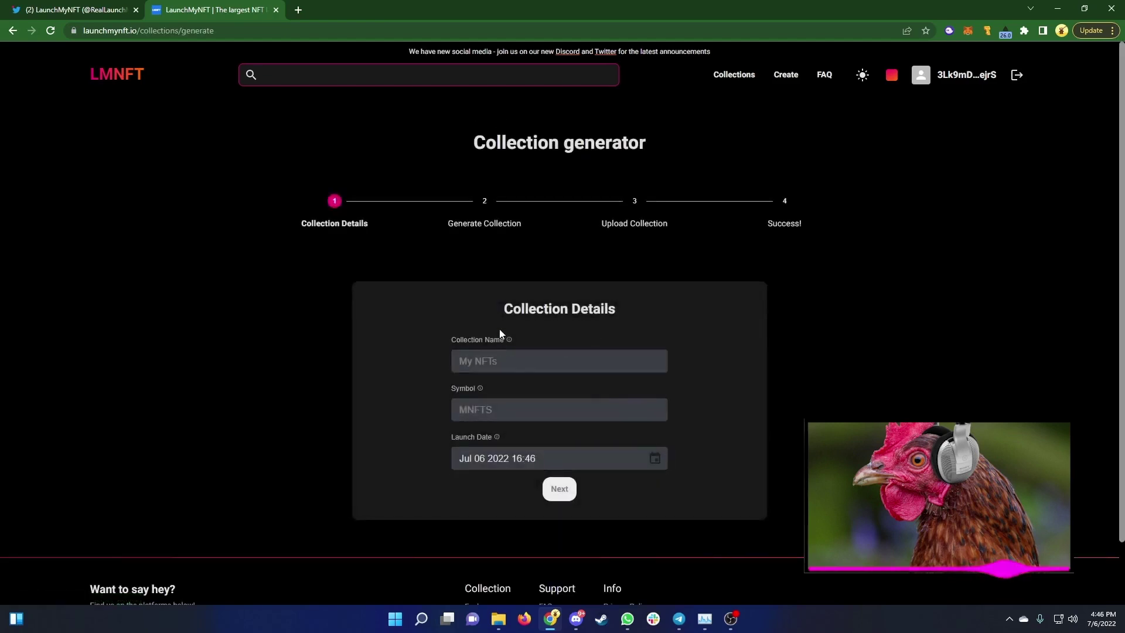
Step: Name the collection PixieChicks and set its symbol to PXCKS
{"action": "left_click", "coordinate": [524, 360]}
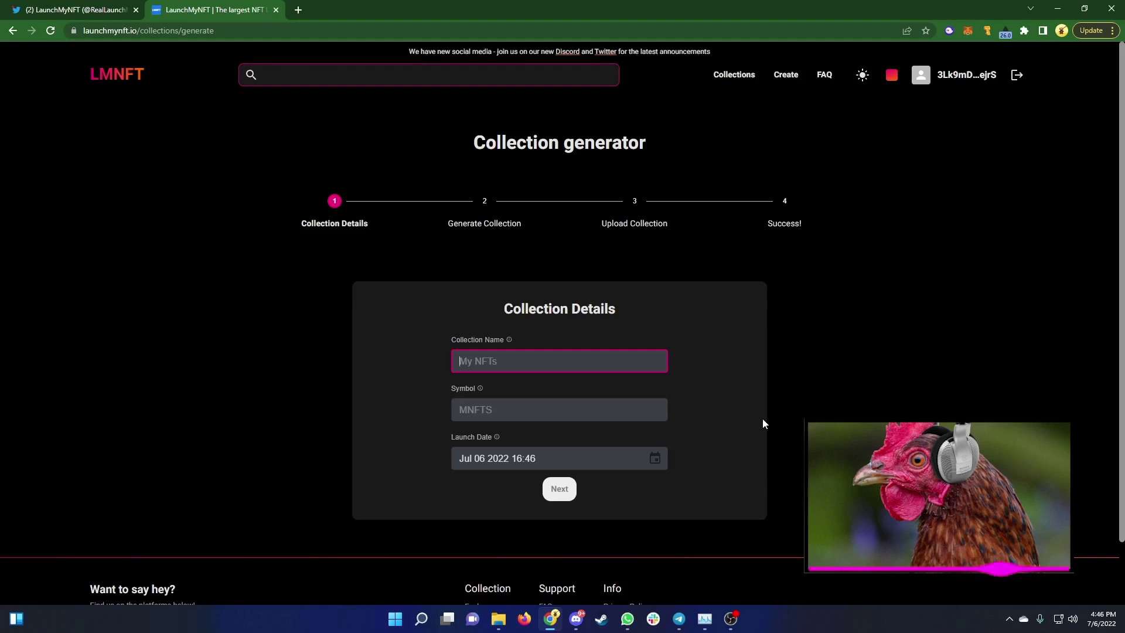
{"action": "type", "text": "PixieChicks"}
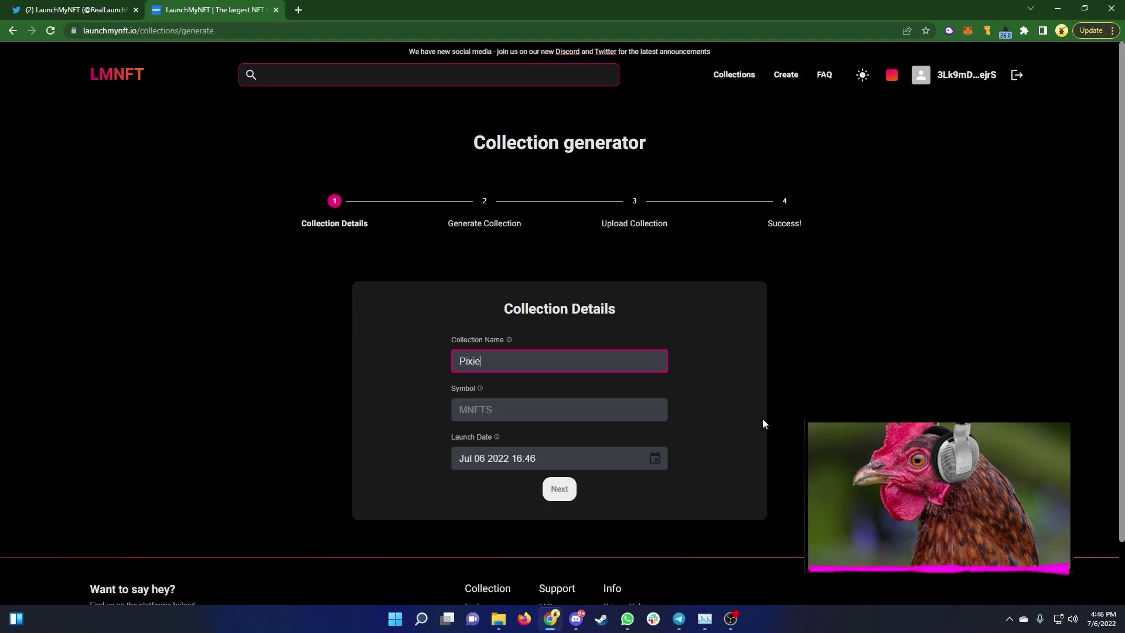
{"action": "left_click", "coordinate": [624, 409]}
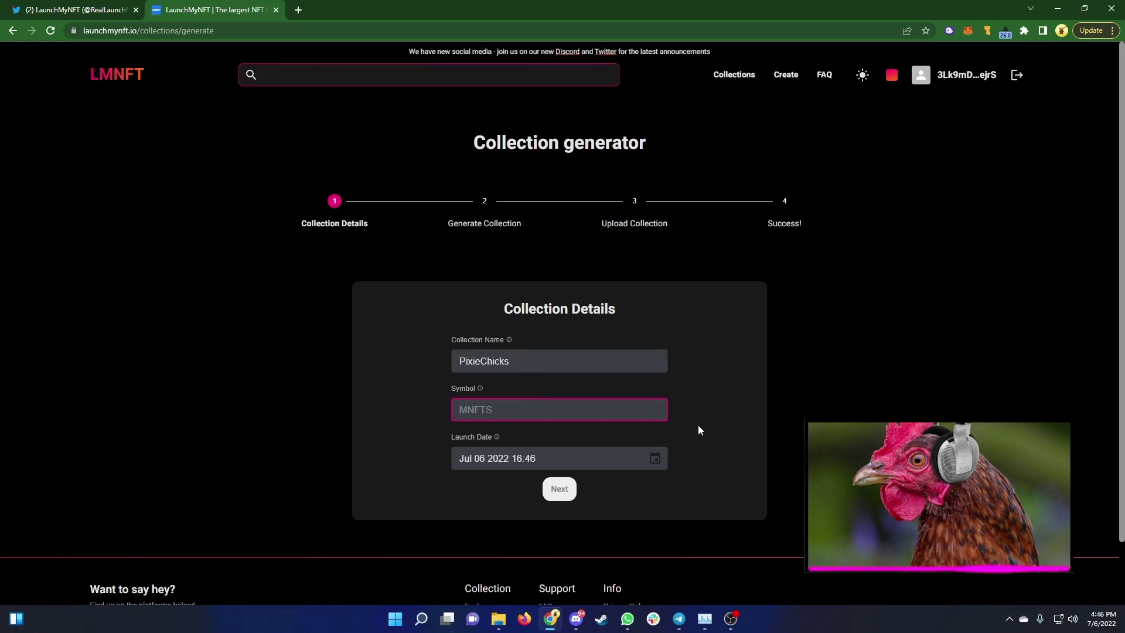
{"action": "type", "text": "PX"}
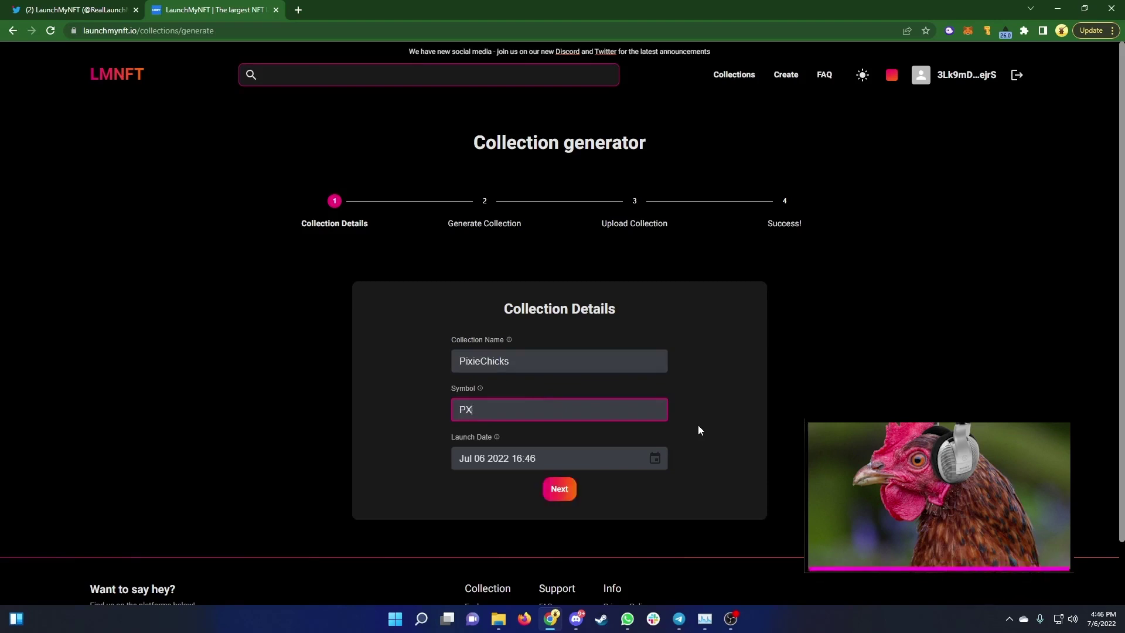
{"action": "type", "text": "CKS"}
Step: Check the launch date calendar for August 2022 without picking a date, and continue to the Generate Collection stage
{"action": "left_click", "coordinate": [655, 458]}
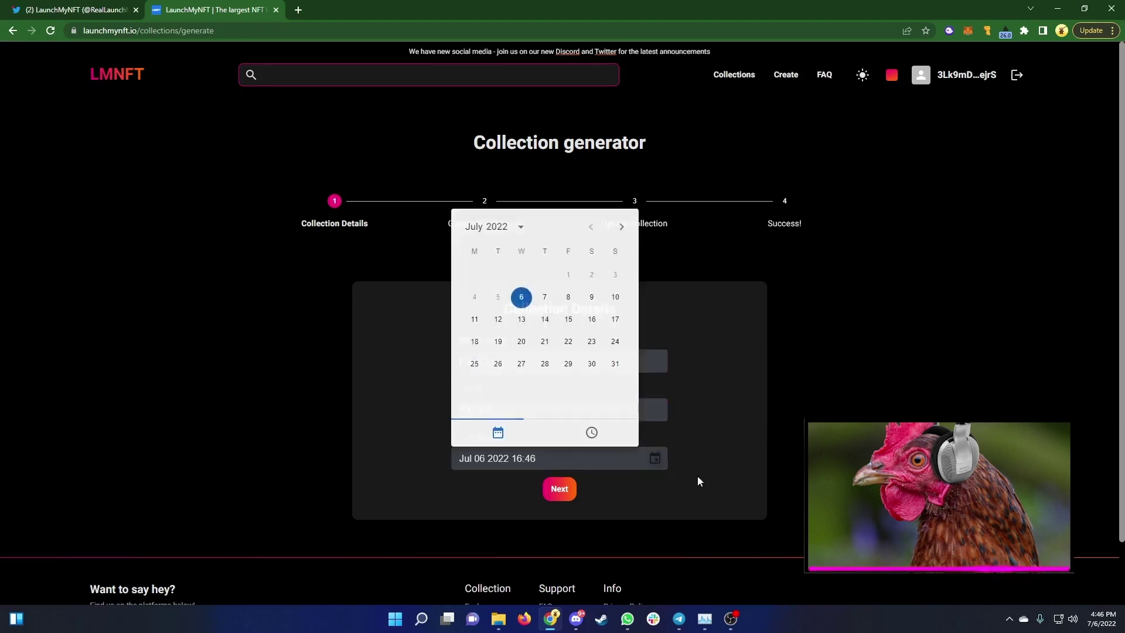
{"action": "left_click", "coordinate": [621, 227]}
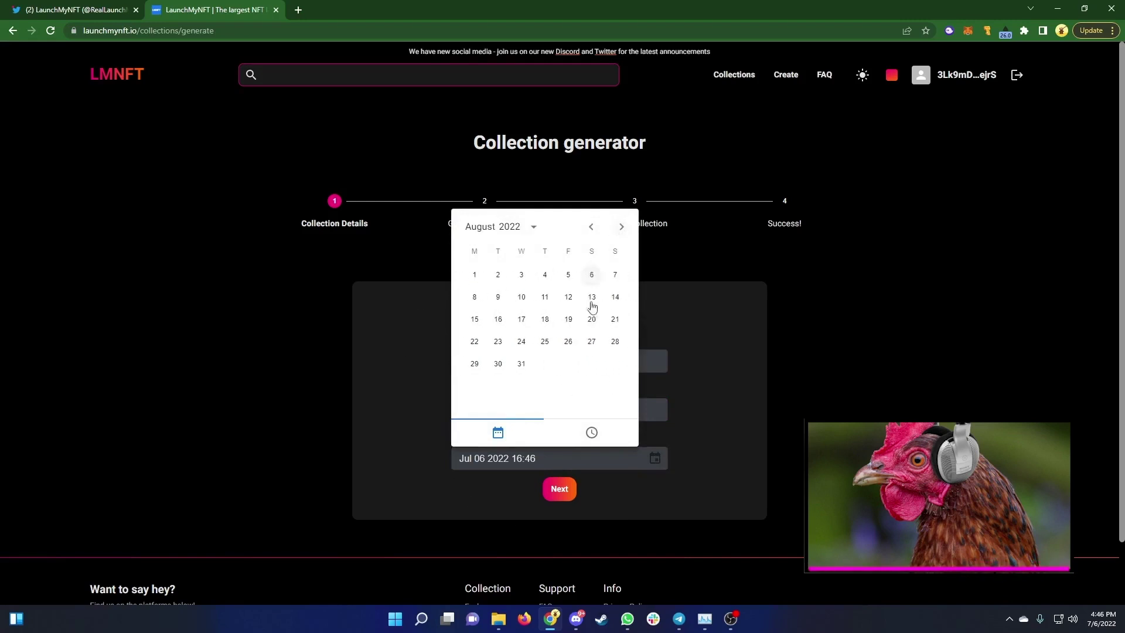
{"action": "left_click", "coordinate": [736, 469]}
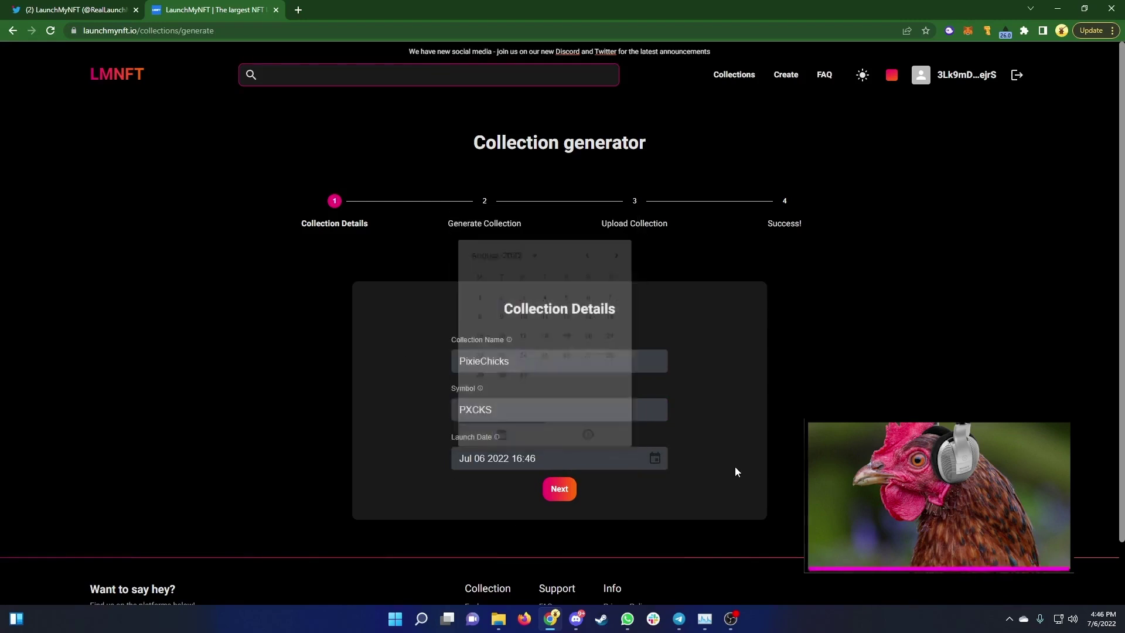
{"action": "left_click", "coordinate": [567, 491]}
{"action": "left_click", "coordinate": [558, 491]}
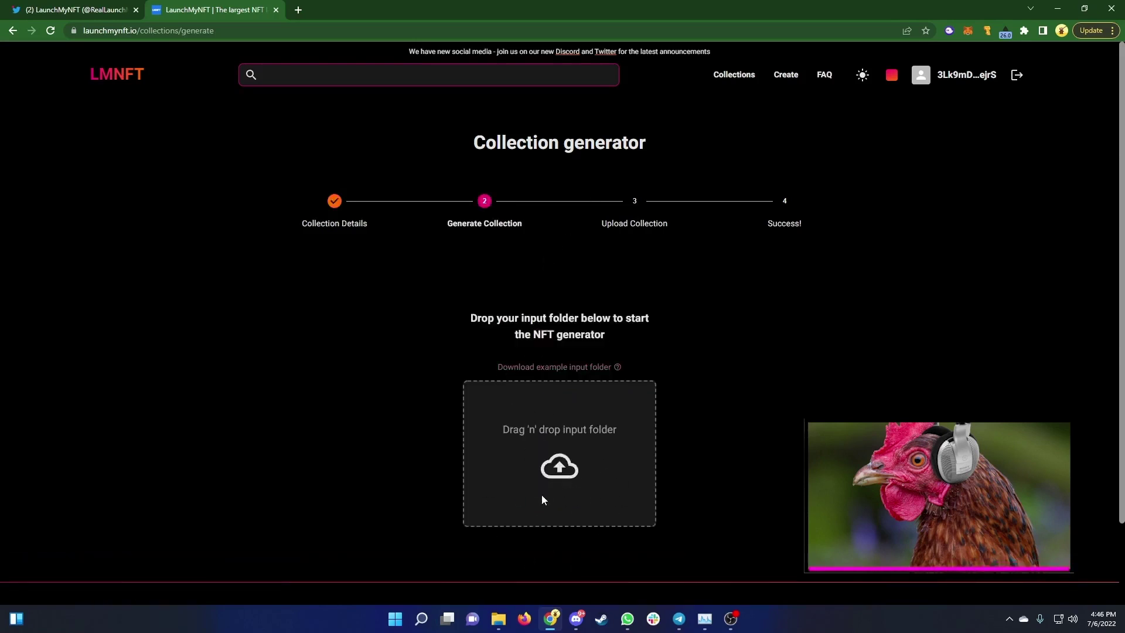
Step: Bring up the Chickens folder beside the generator and examine the common and rare folders of the Beak trait in input_images
{"action": "mouse_move", "coordinate": [498, 620]}
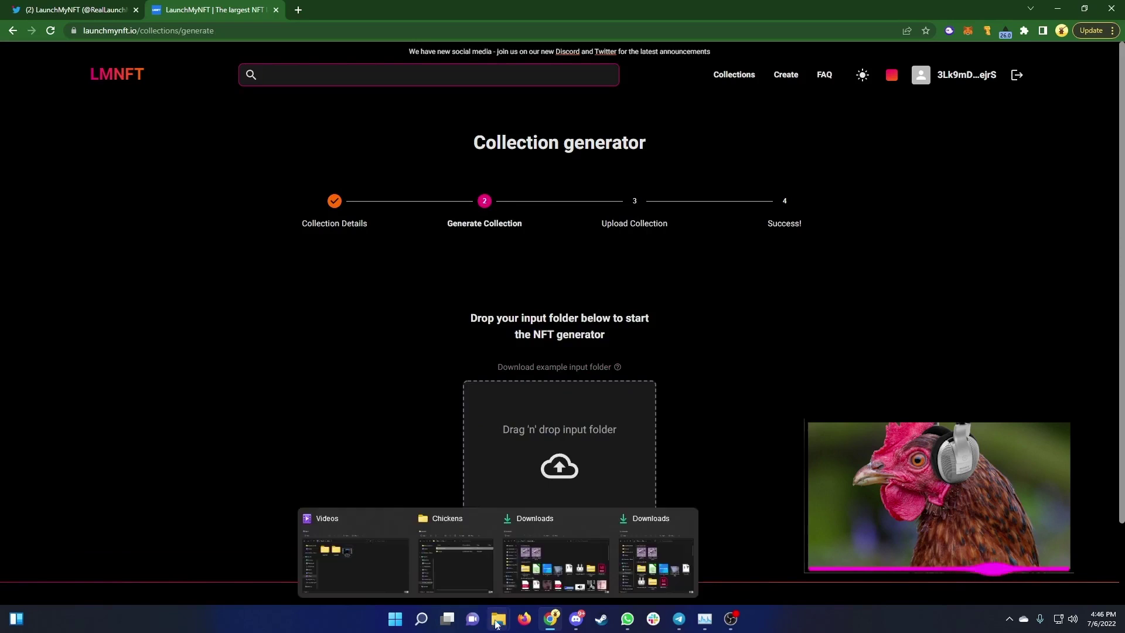
{"action": "left_click", "coordinate": [466, 571]}
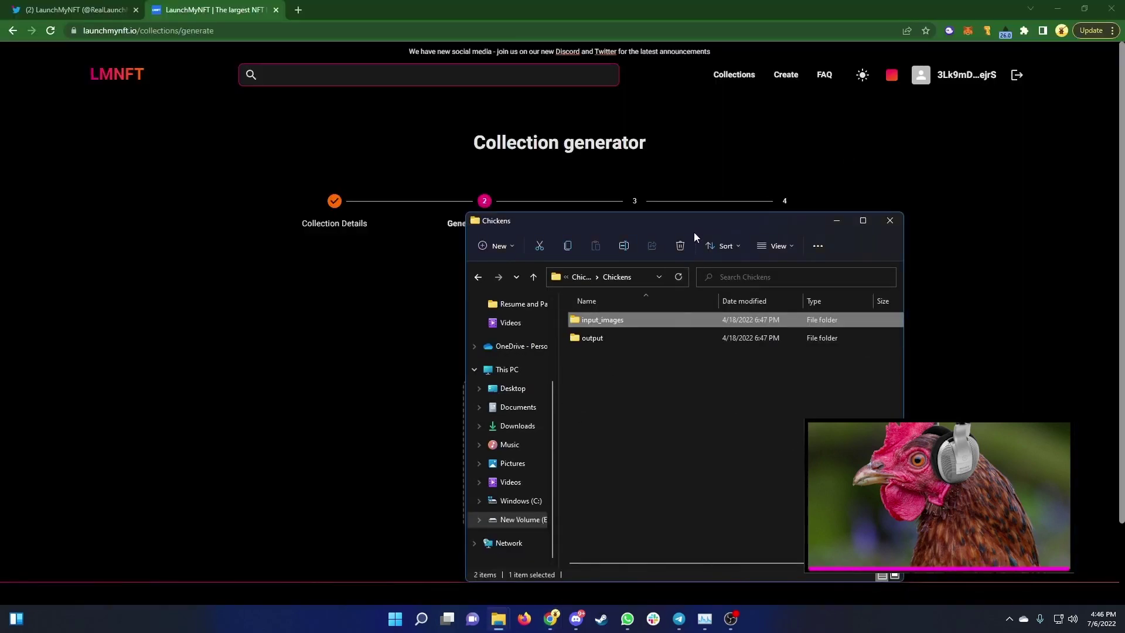
{"action": "left_click_drag", "start_coordinate": [733, 220], "coordinate": [862, 161]}
{"action": "double_click", "coordinate": [732, 265]}
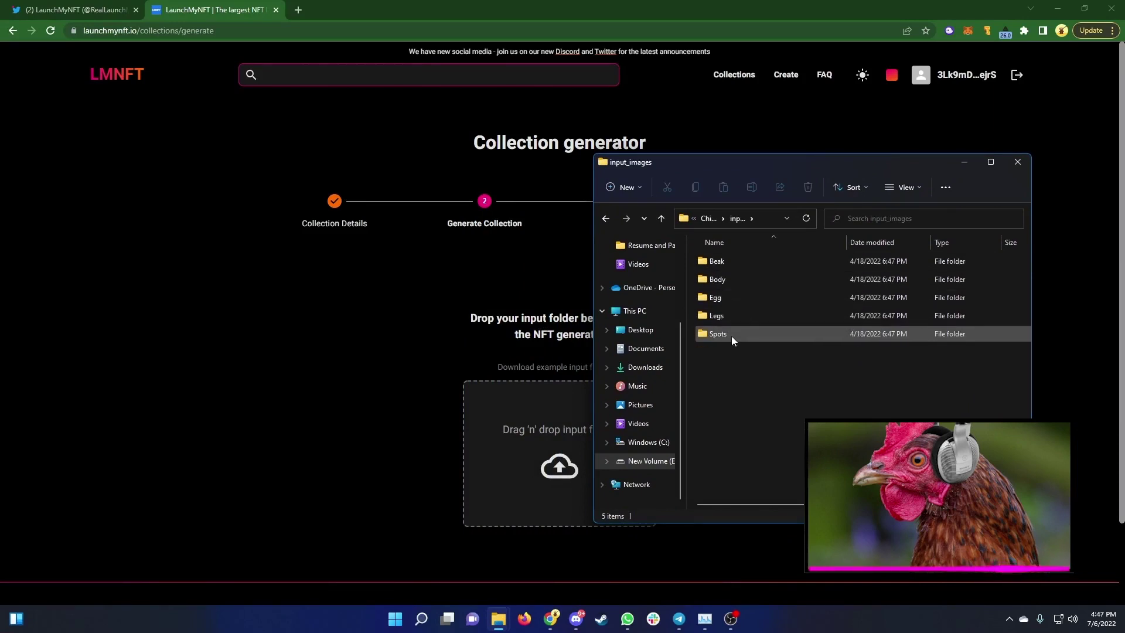
{"action": "double_click", "coordinate": [736, 269]}
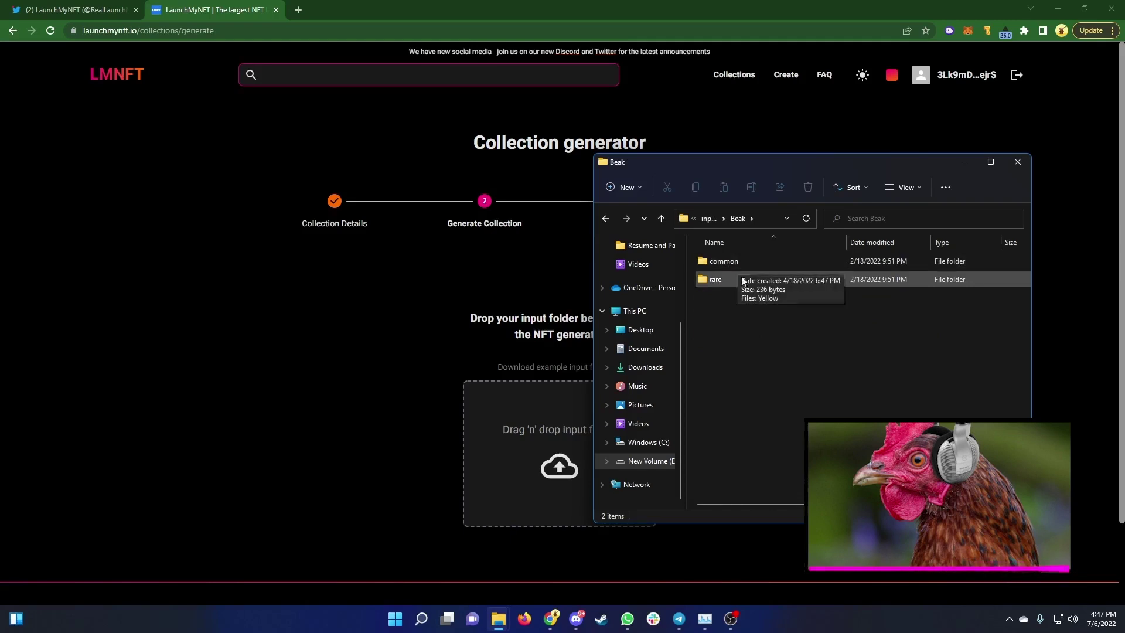
{"action": "double_click", "coordinate": [746, 261]}
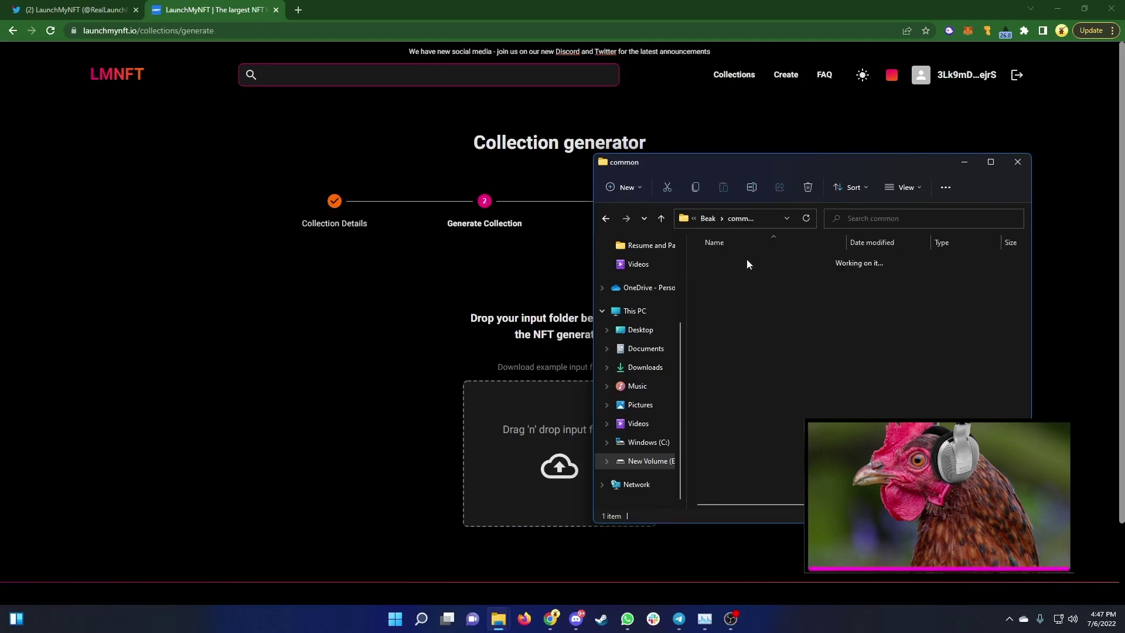
{"action": "left_click", "coordinate": [606, 218]}
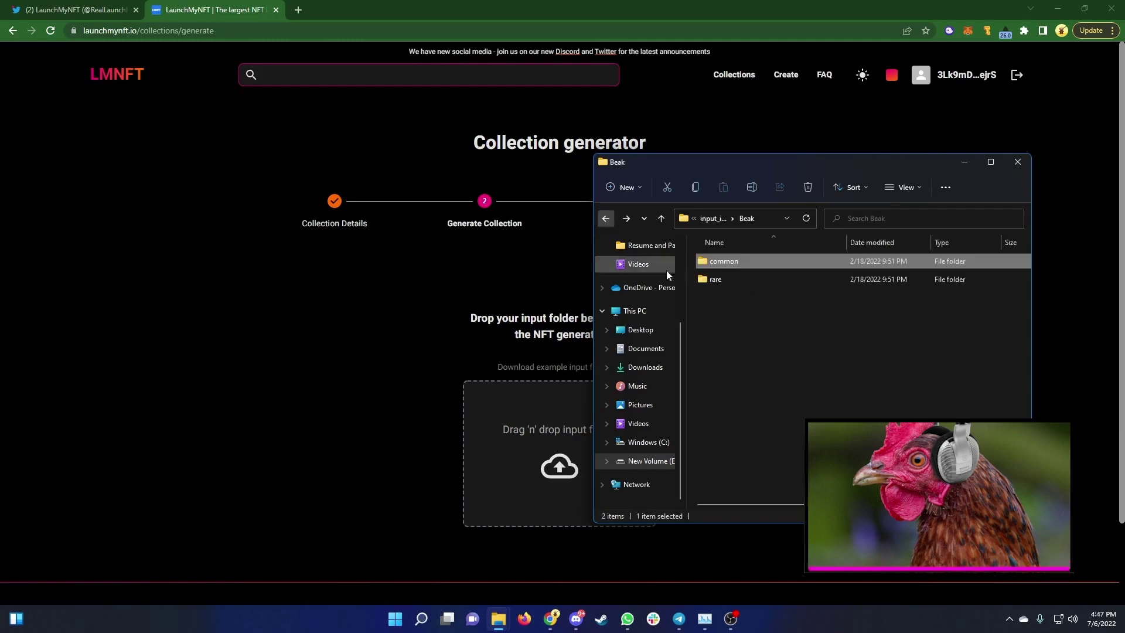
{"action": "double_click", "coordinate": [722, 272]}
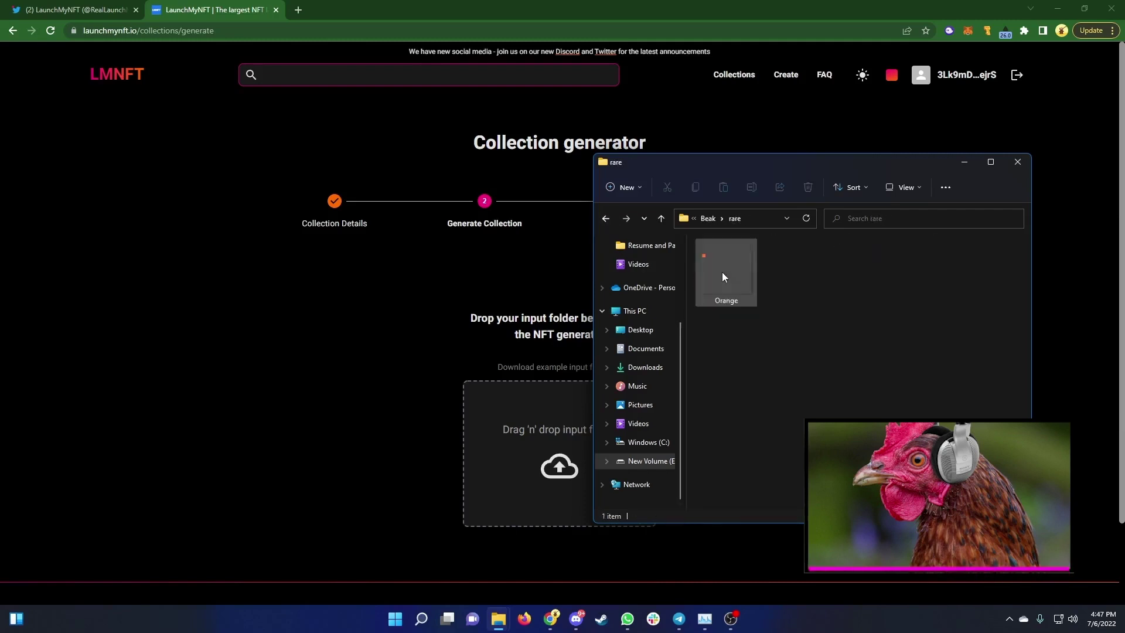
{"action": "left_click", "coordinate": [602, 222]}
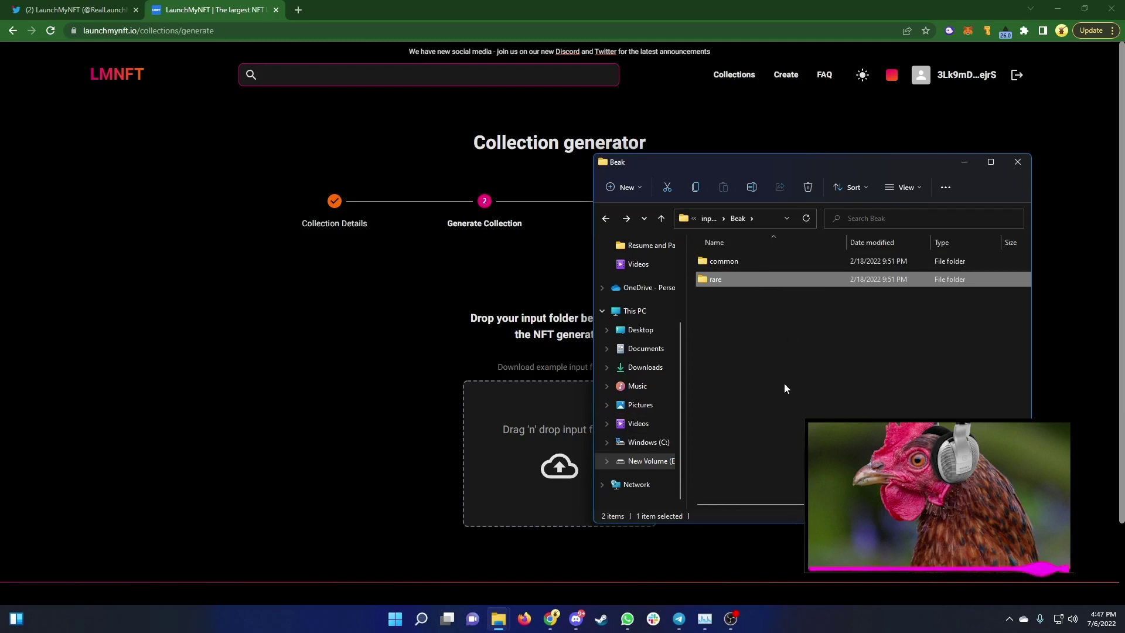
{"action": "left_click", "coordinate": [606, 218]}
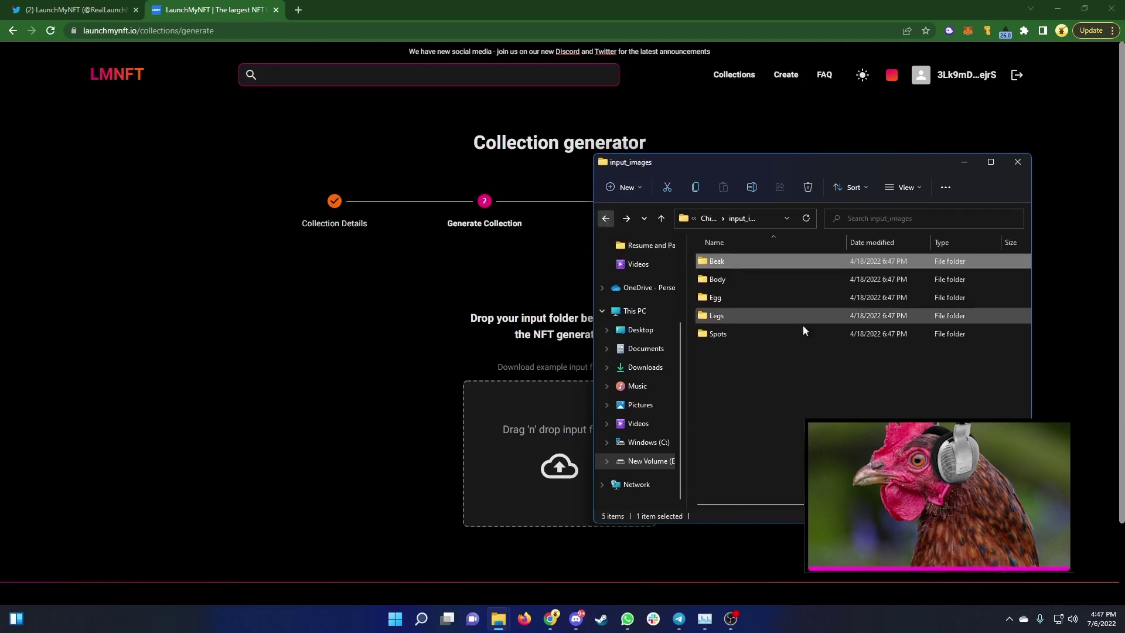
Step: Examine which rarity folders the Body, Egg, Legs and Spots traits contain
{"action": "double_click", "coordinate": [755, 280]}
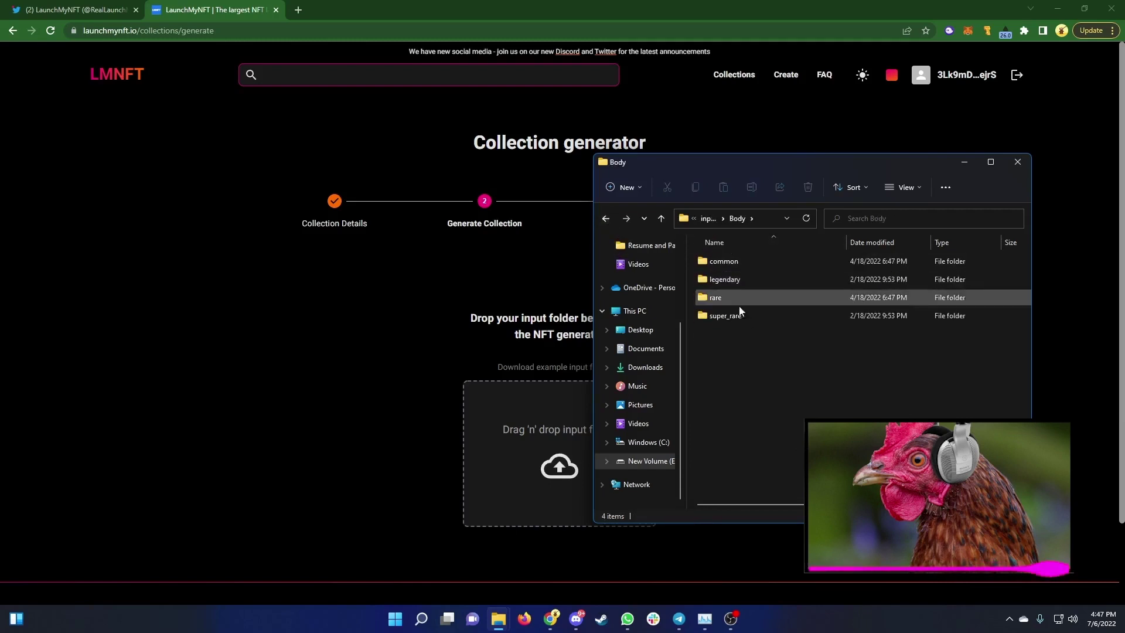
{"action": "left_click", "coordinate": [606, 218]}
{"action": "double_click", "coordinate": [743, 298]}
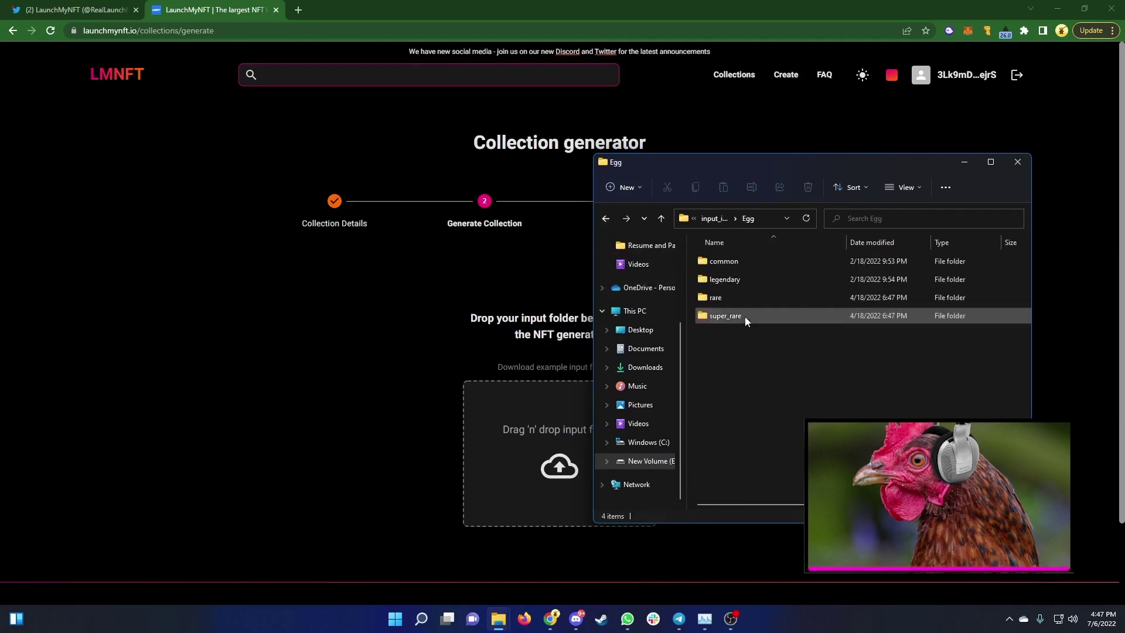
{"action": "key", "text": "alt+Left"}
{"action": "double_click", "coordinate": [737, 316]}
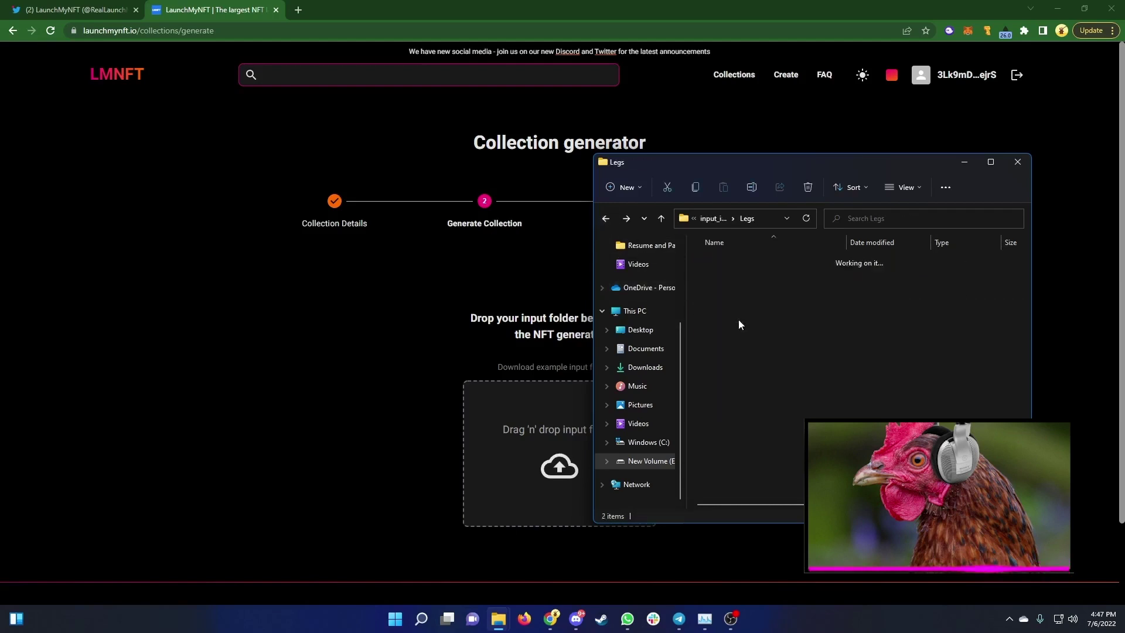
{"action": "left_click", "coordinate": [606, 218]}
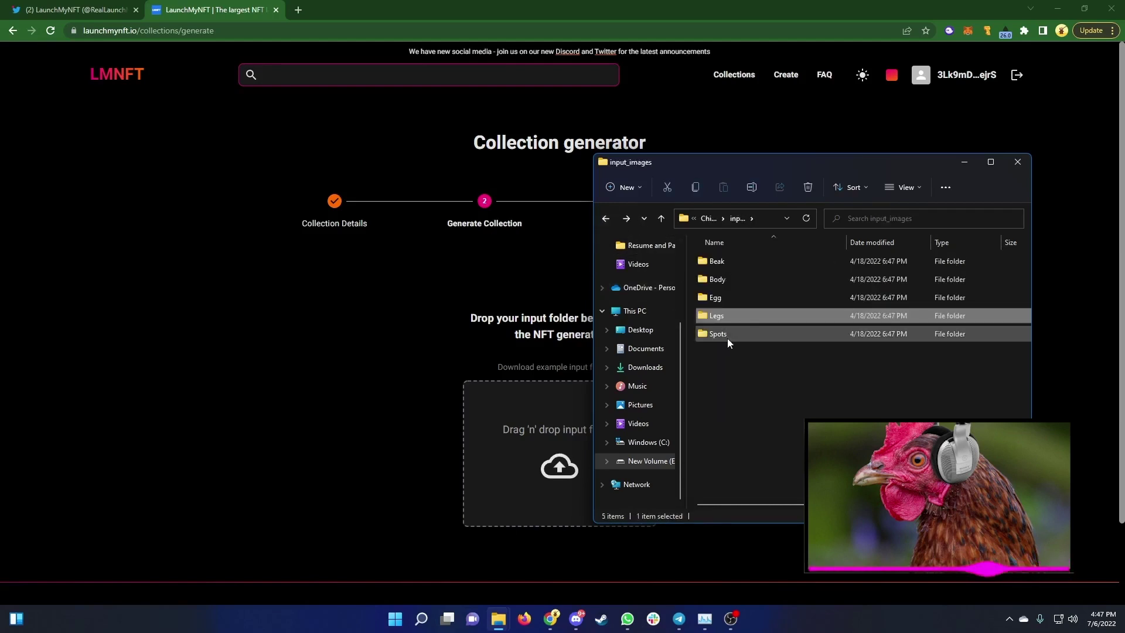
{"action": "double_click", "coordinate": [726, 335]}
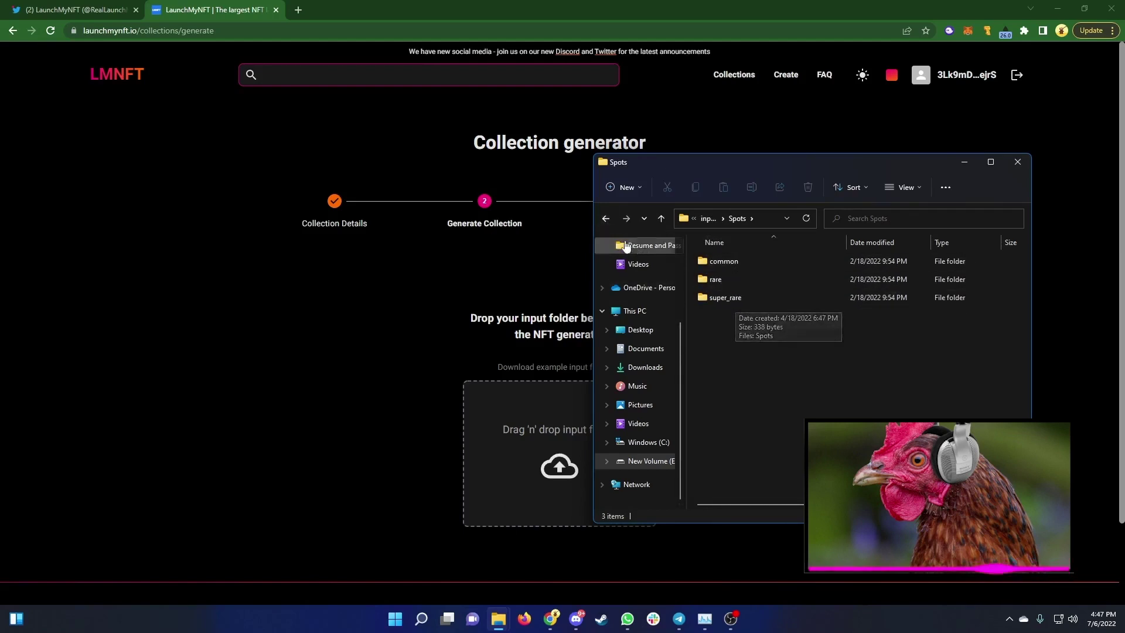
{"action": "left_click", "coordinate": [607, 220]}
{"action": "double_click", "coordinate": [717, 317]}
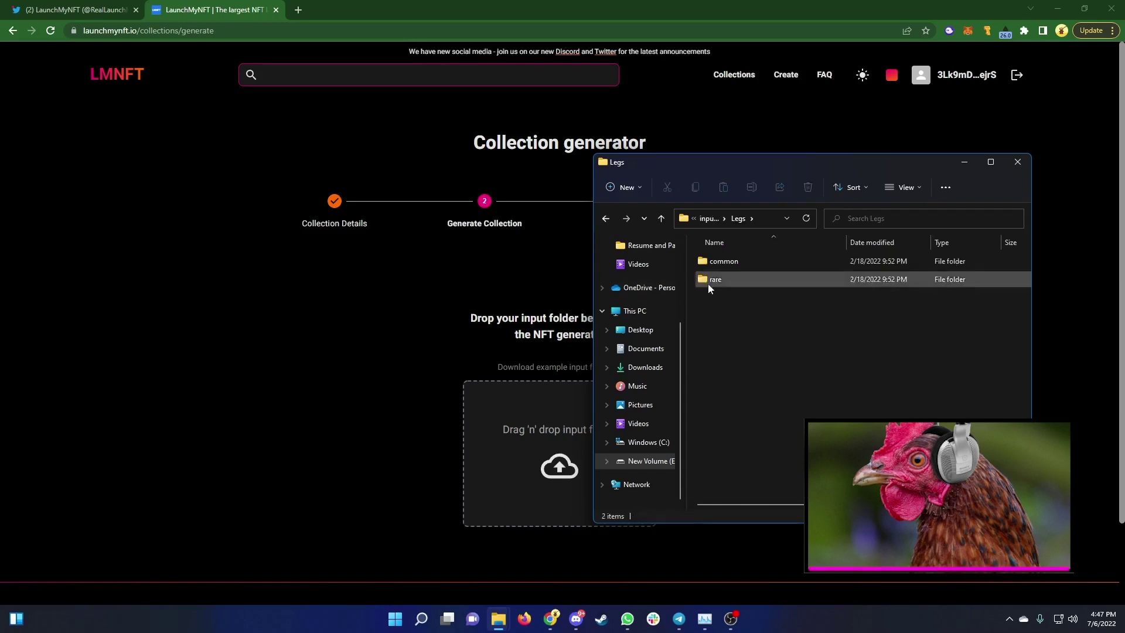
{"action": "left_click", "coordinate": [606, 219]}
{"action": "double_click", "coordinate": [703, 297]}
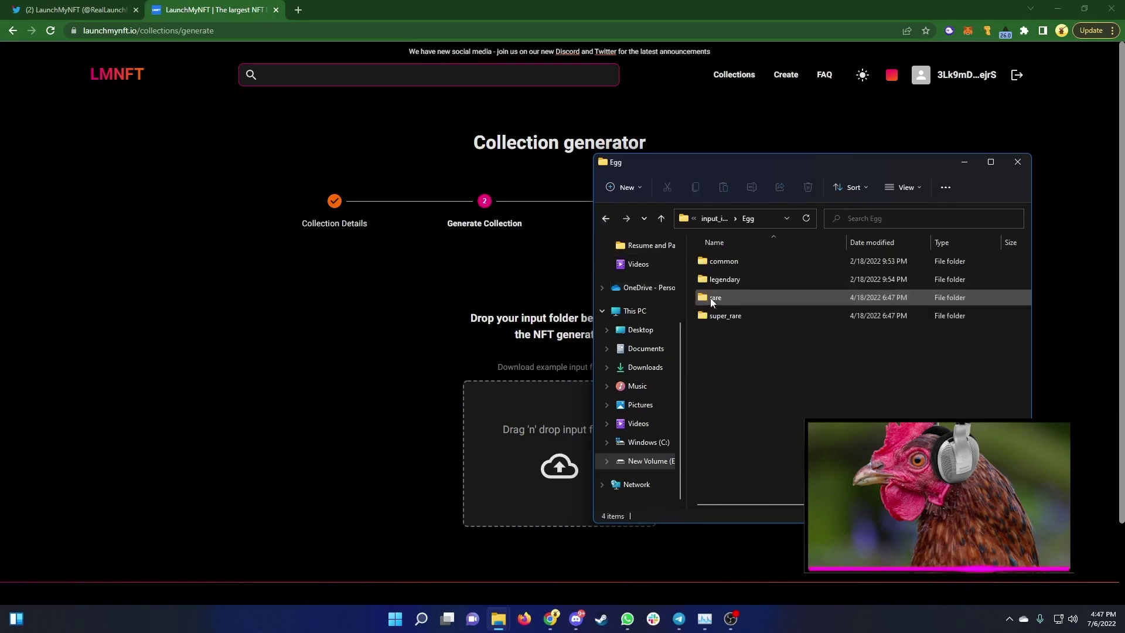
{"action": "left_click", "coordinate": [736, 282]}
{"action": "left_click", "coordinate": [785, 394]}
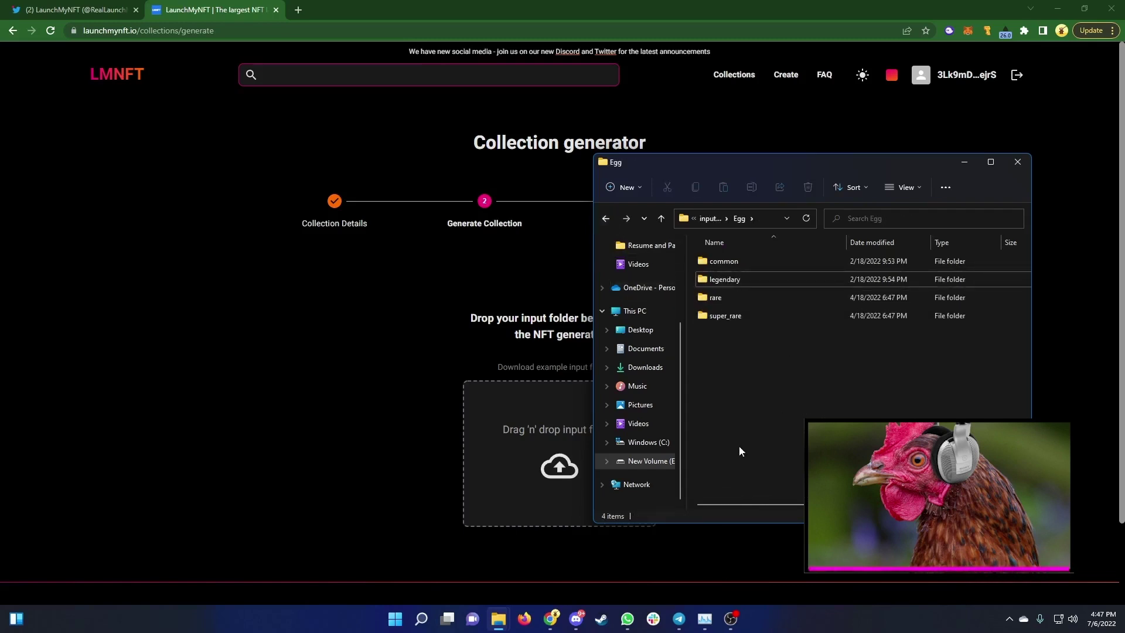
Step: Return to the Chickens folder and load its input_images folder into the NFT generator
{"action": "left_click", "coordinate": [607, 218]}
{"action": "left_click", "coordinate": [606, 218]}
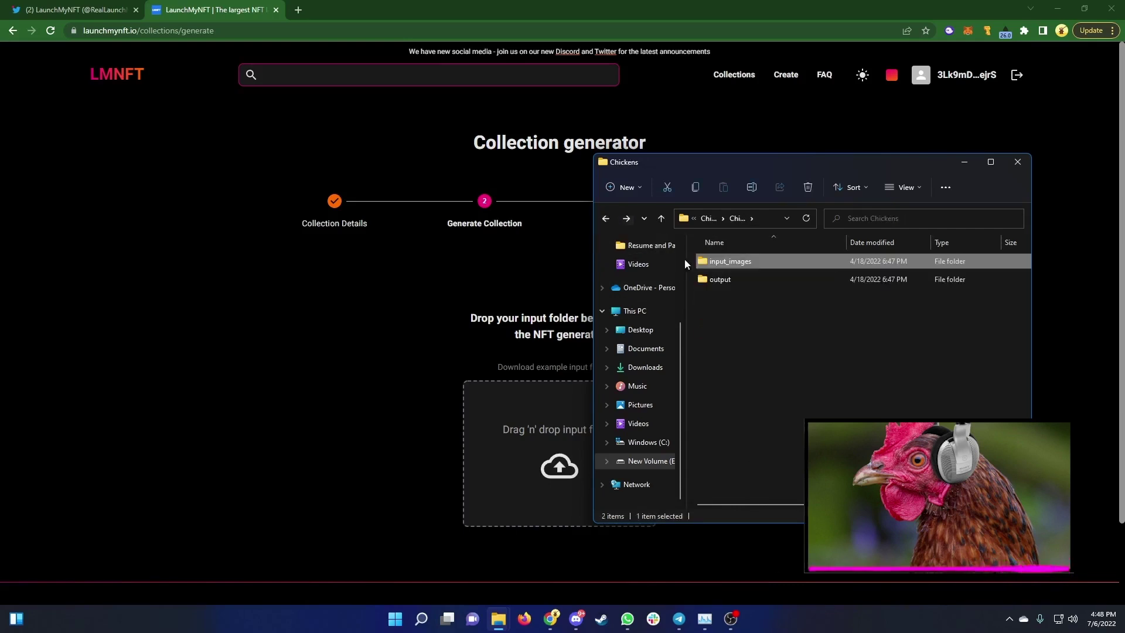
{"action": "left_click_drag", "start_coordinate": [753, 260], "coordinate": [509, 419]}
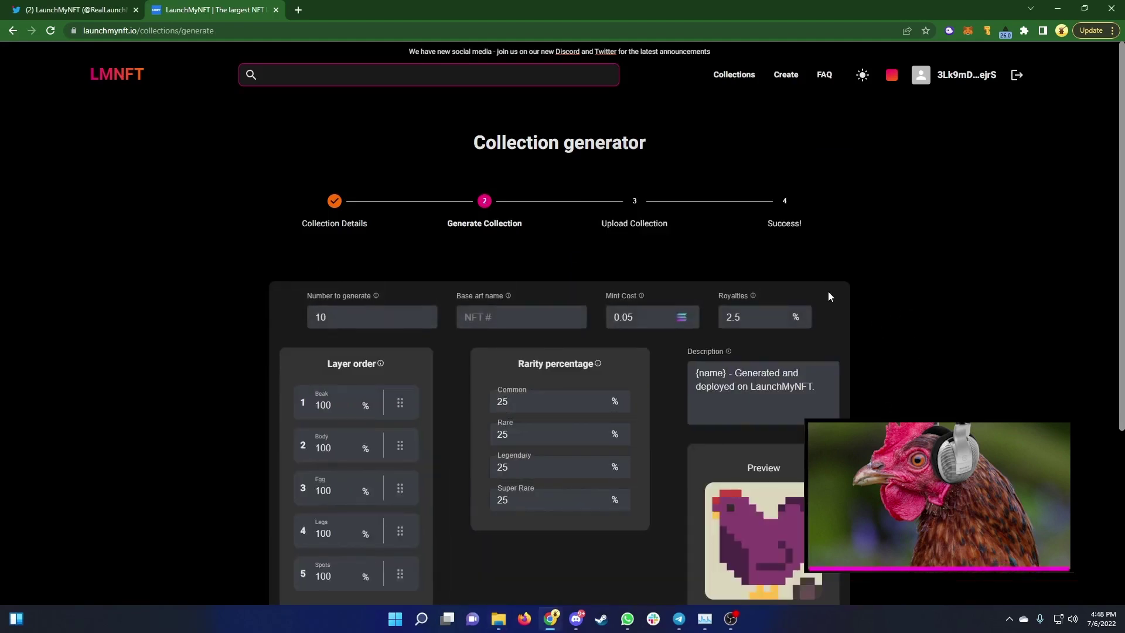
Step: Preview several randomly generated chicken NFTs from the loaded traits
{"action": "scroll", "coordinate": [828, 292], "scroll_direction": "down", "scroll_amount": 2}
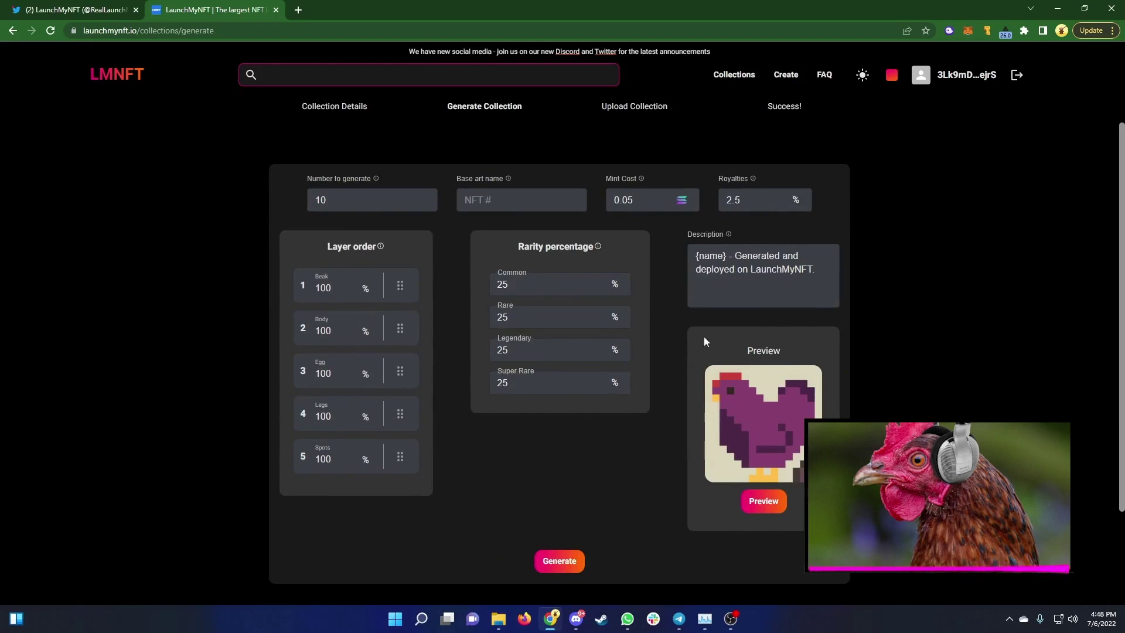
{"action": "left_click", "coordinate": [766, 503]}
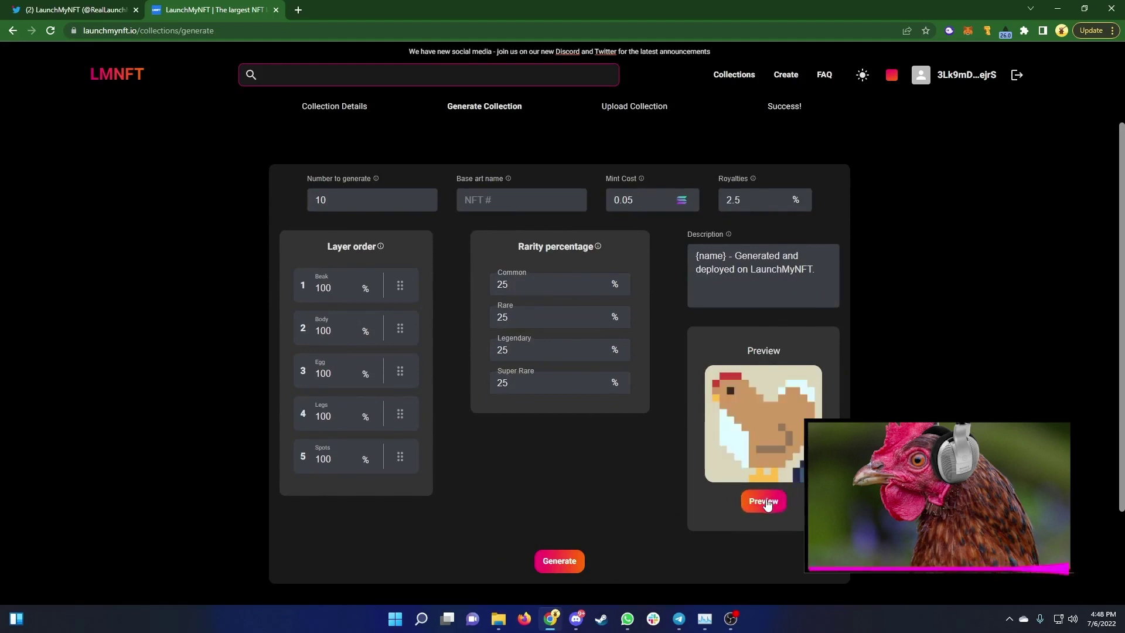
{"action": "left_click", "coordinate": [766, 502]}
{"action": "left_click", "coordinate": [767, 503]}
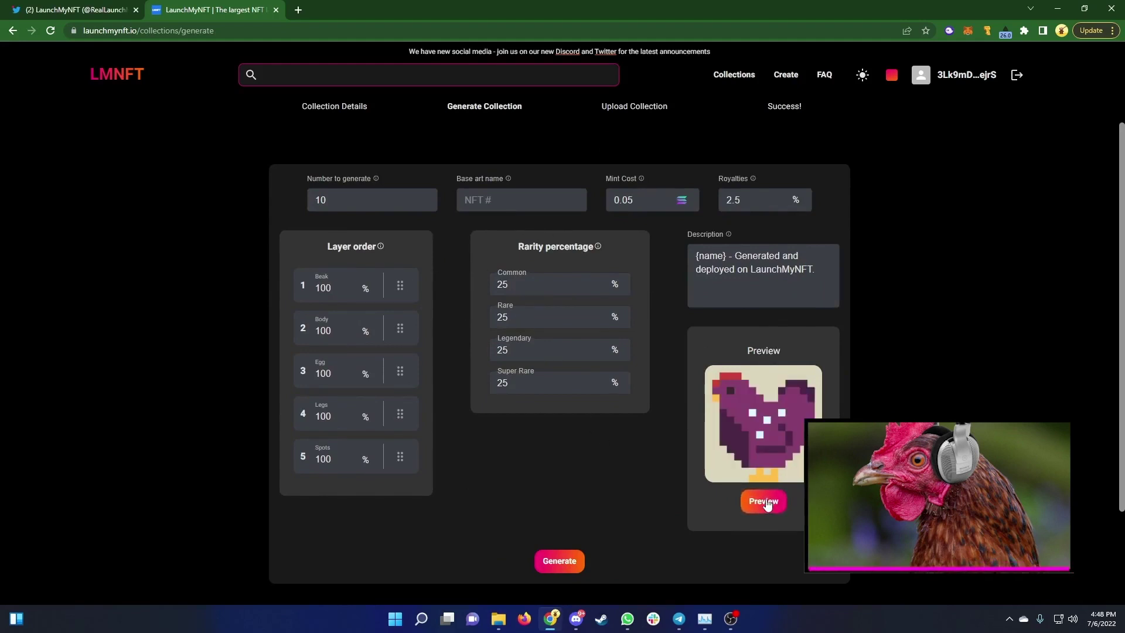
{"action": "left_click", "coordinate": [767, 502]}
{"action": "left_click", "coordinate": [767, 503]}
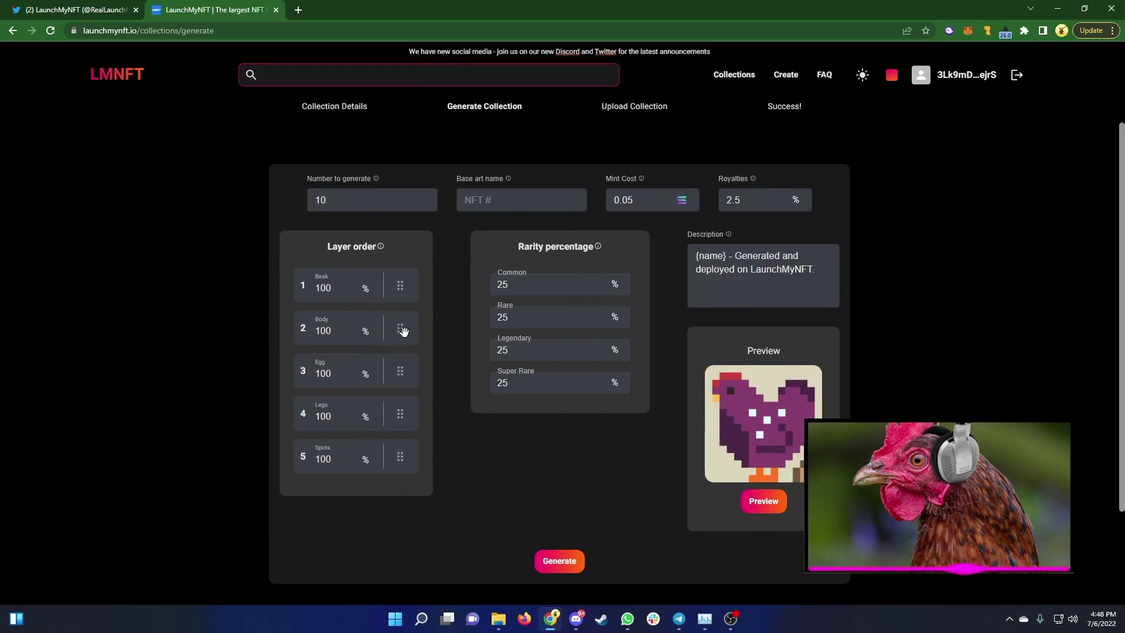
Step: Move the Body layer to first place and set the rarity percentages to Common 60, Rare 20, Super Rare 15 and Legendary 5
{"action": "left_click_drag", "start_coordinate": [402, 330], "coordinate": [401, 282]}
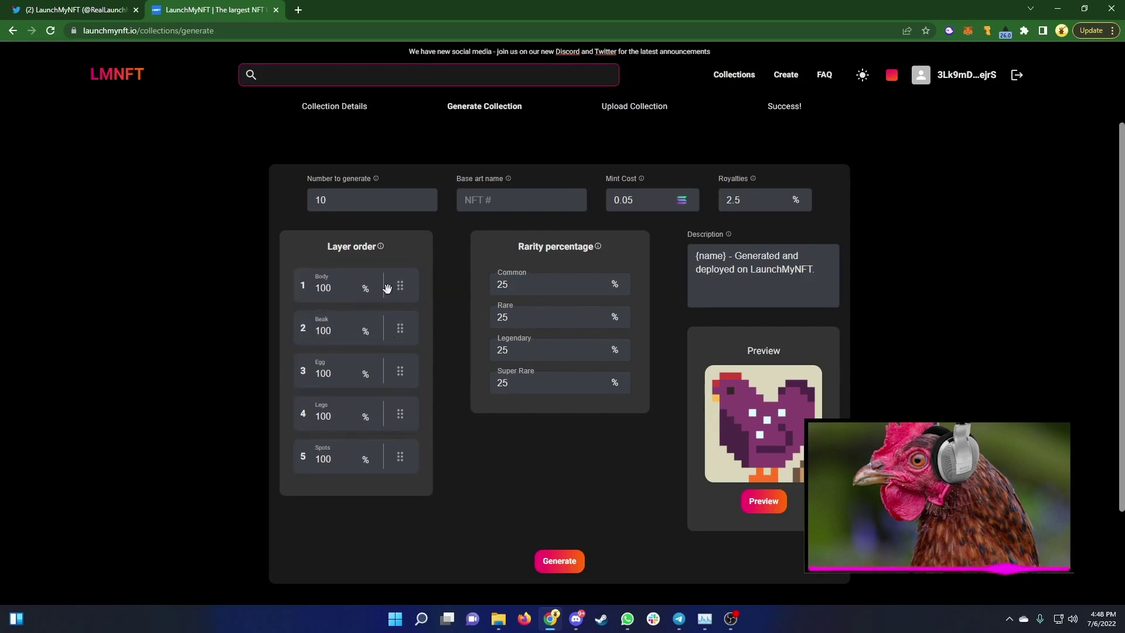
{"action": "left_click", "coordinate": [551, 287]}
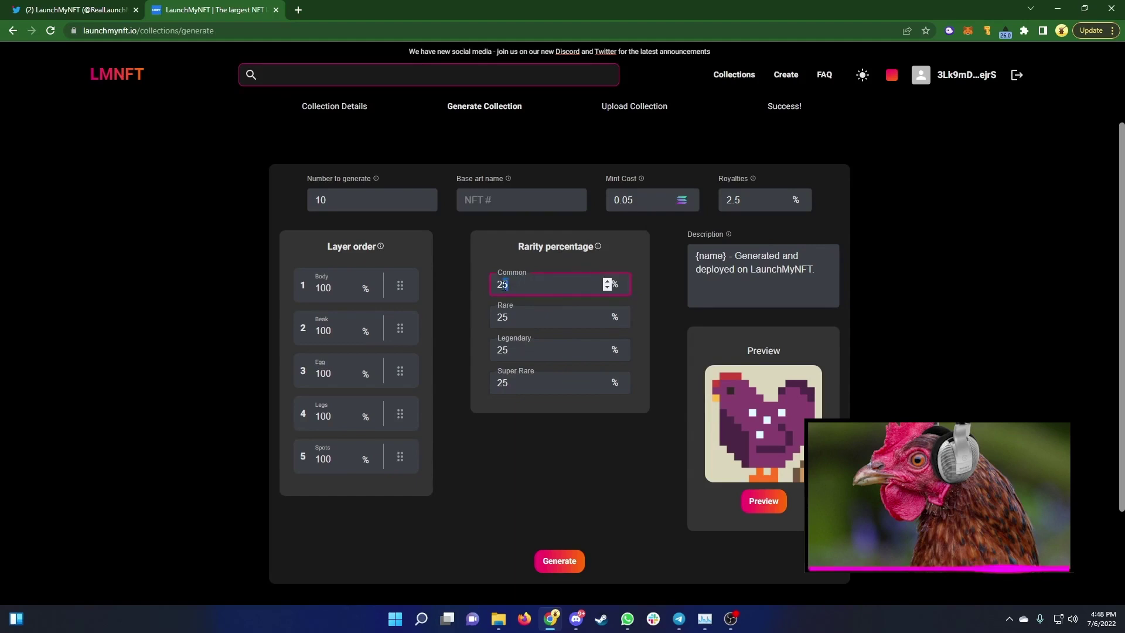
{"action": "left_click_drag", "start_coordinate": [508, 286], "coordinate": [497, 286]}
{"action": "type", "text": "60"}
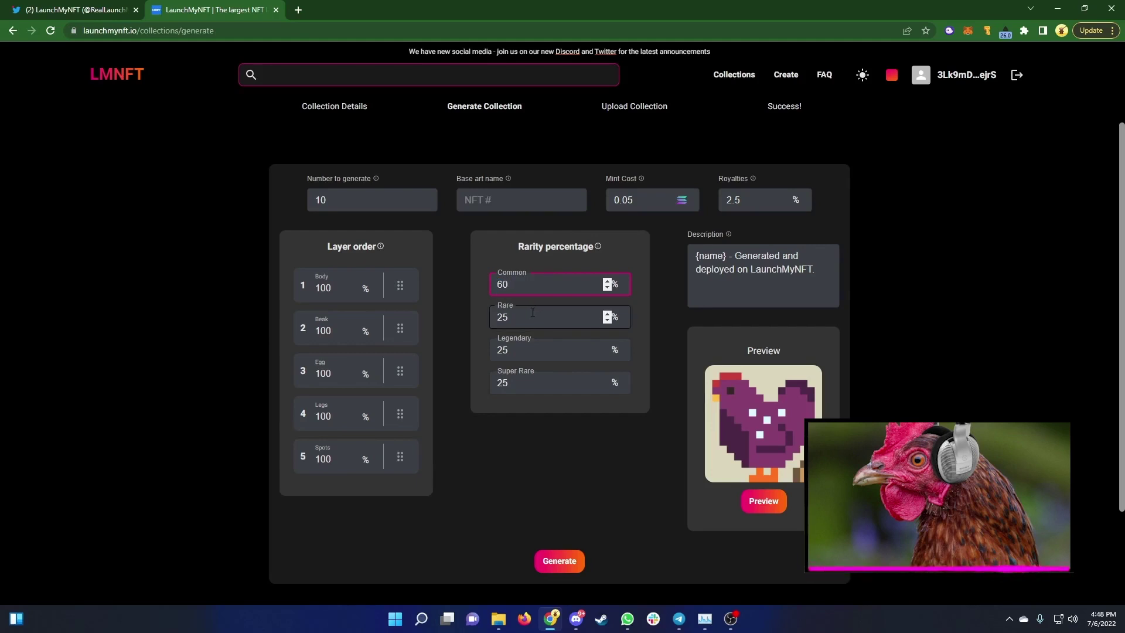
{"action": "key", "text": "Tab"}
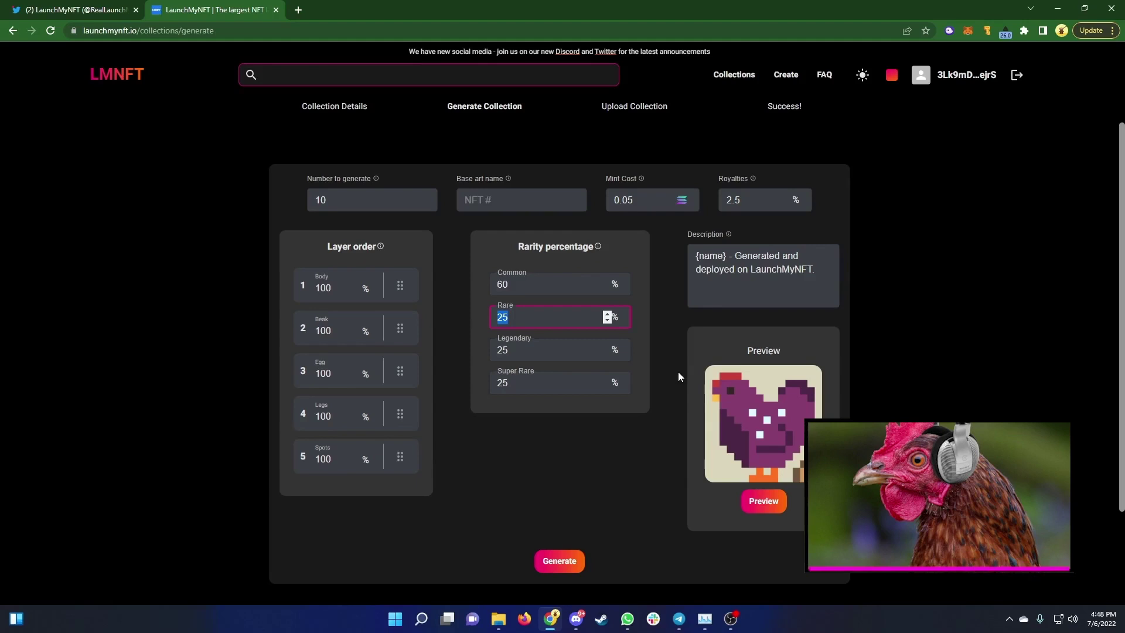
{"action": "type", "text": "20"}
{"action": "left_click", "coordinate": [529, 381]}
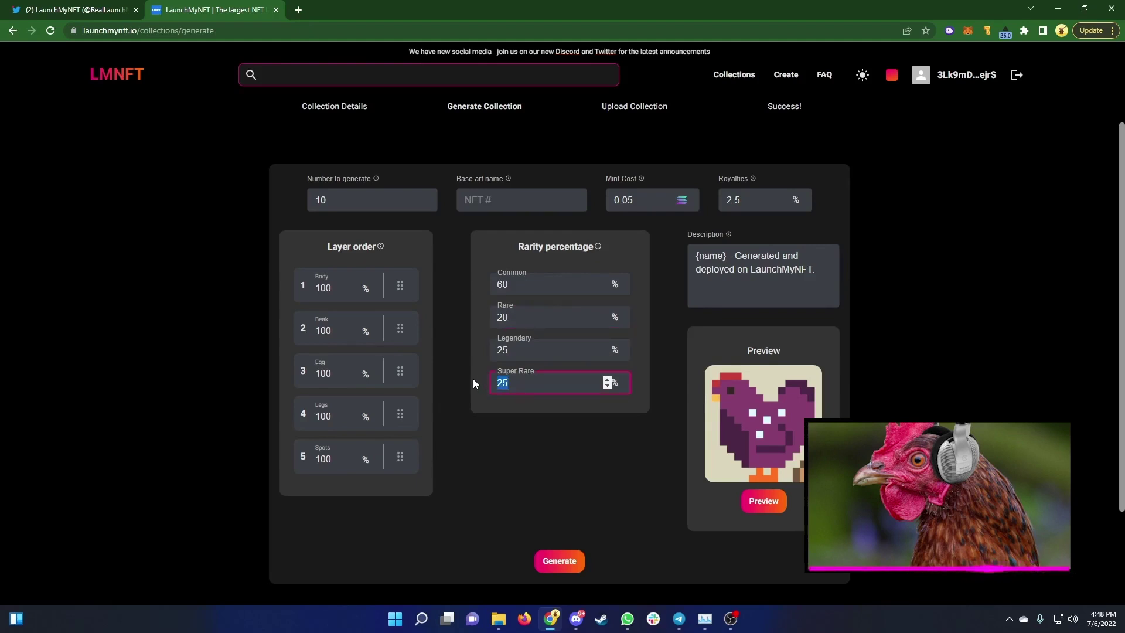
{"action": "type", "text": "15"}
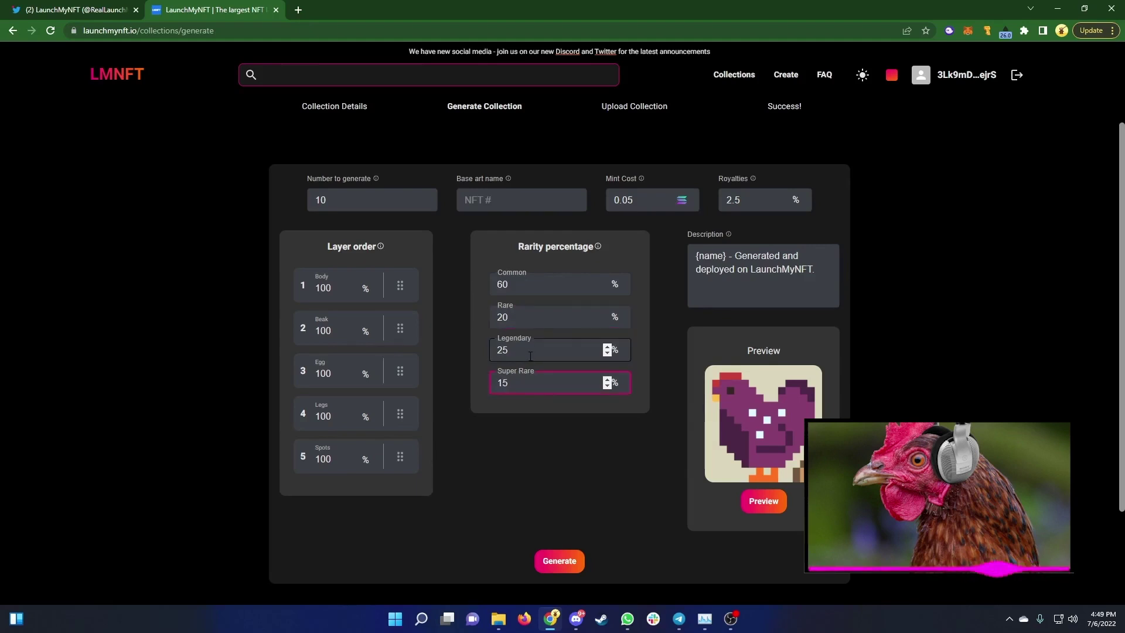
{"action": "left_click_drag", "start_coordinate": [511, 352], "coordinate": [495, 351]}
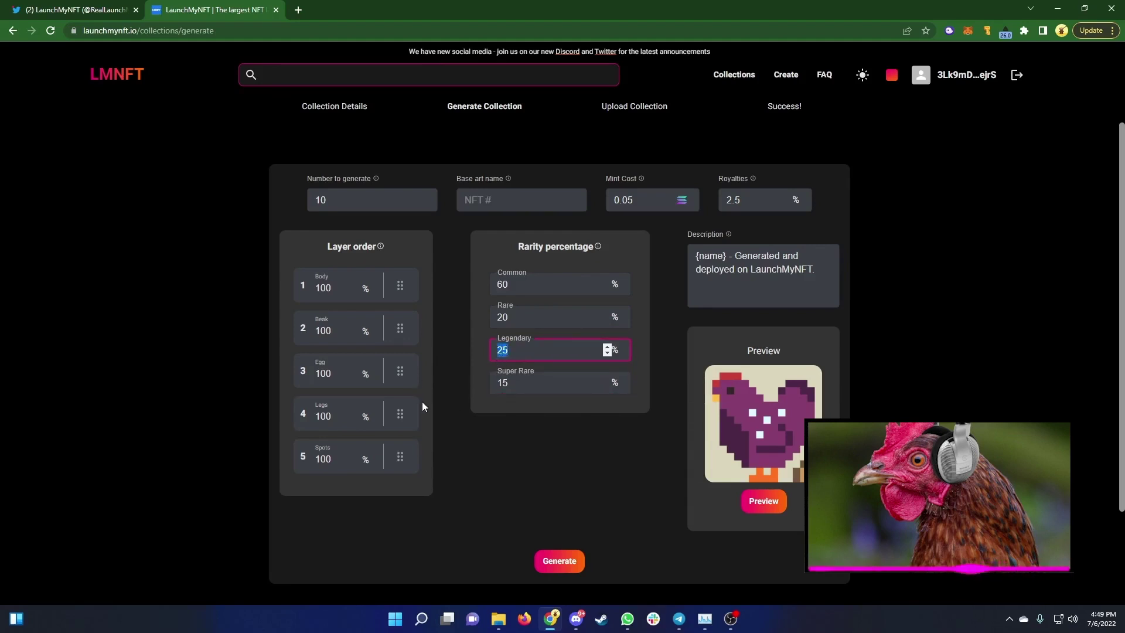
{"action": "type", "text": "5"}
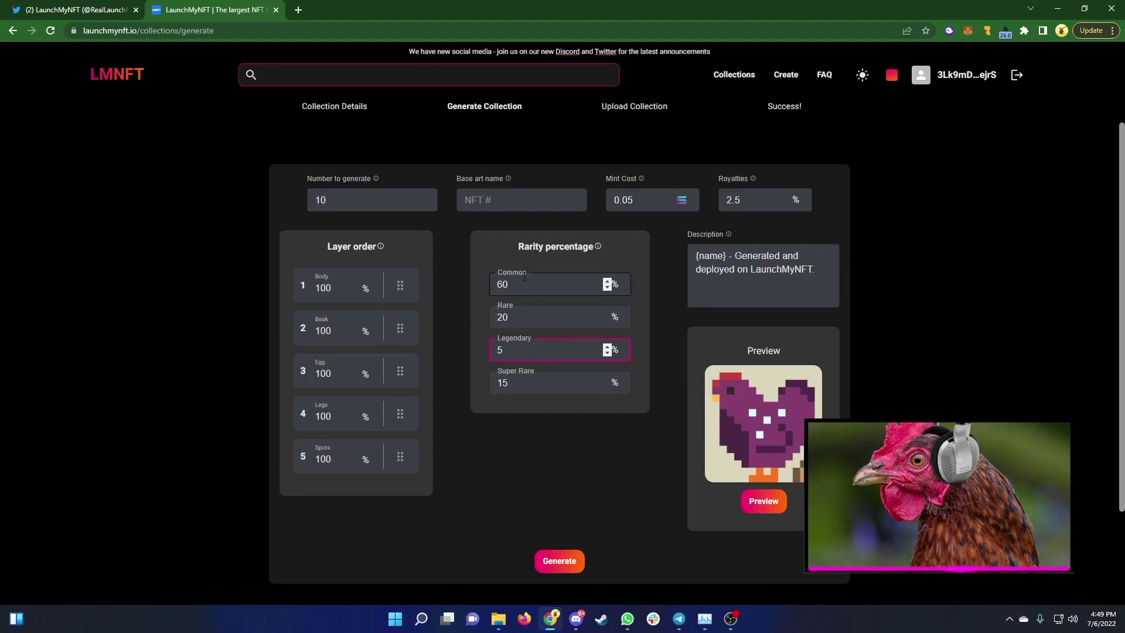
{"action": "left_click", "coordinate": [542, 280]}
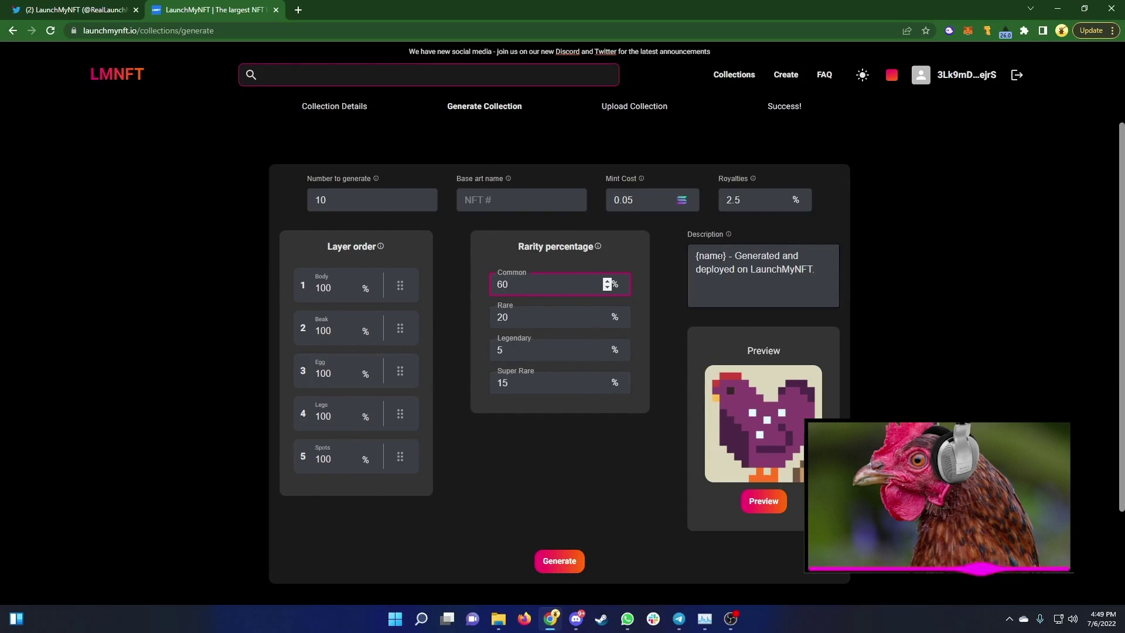
Step: Set the number to generate to 300 and the base art name to PixieChick#
{"action": "double_click", "coordinate": [326, 199]}
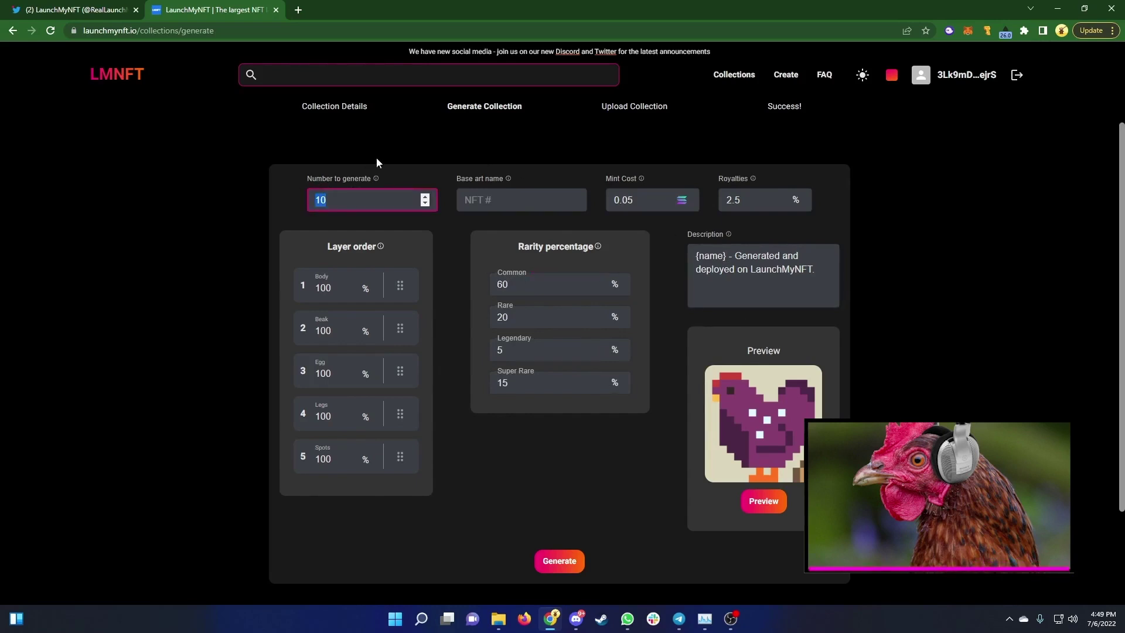
{"action": "type", "text": "300"}
{"action": "left_click", "coordinate": [483, 195]}
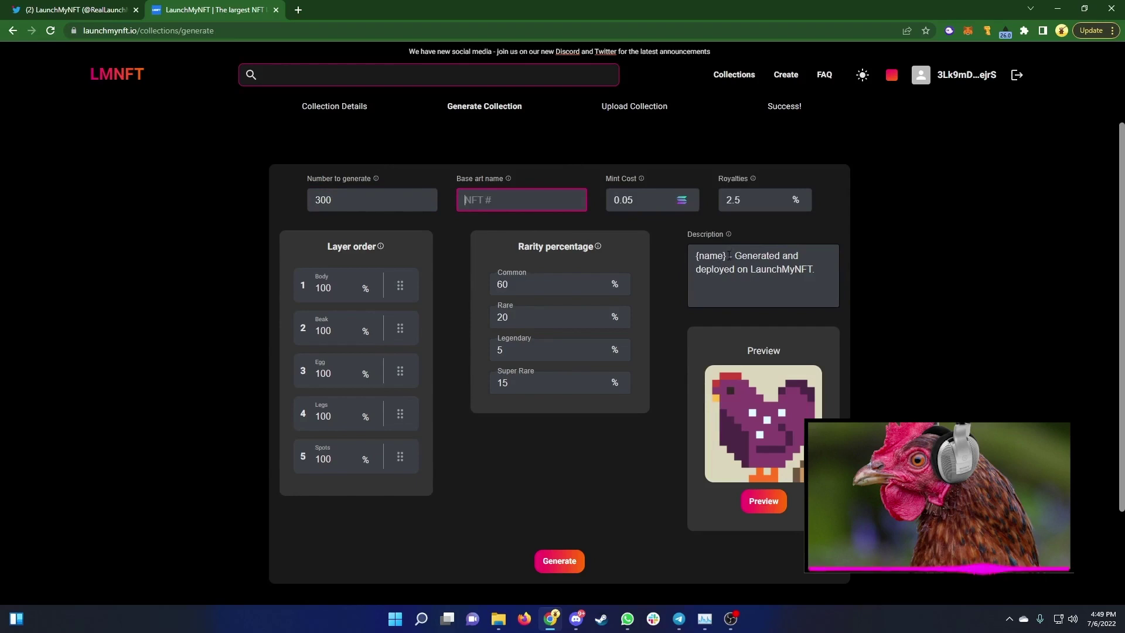
{"action": "left_click_drag", "start_coordinate": [727, 255], "coordinate": [697, 253]}
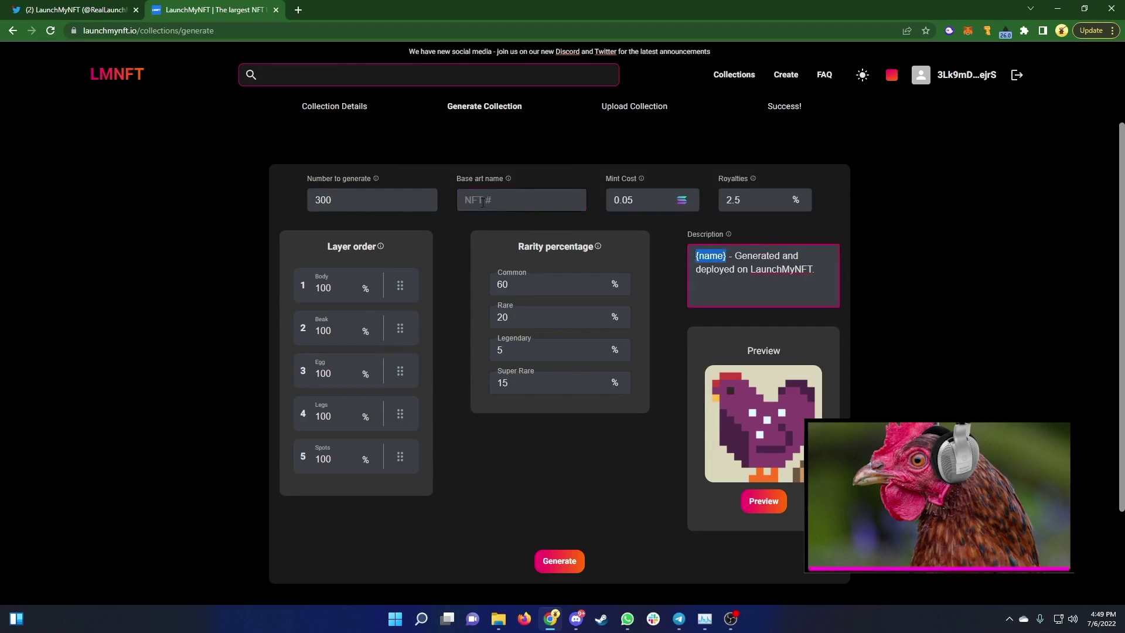
{"action": "left_click", "coordinate": [509, 200]}
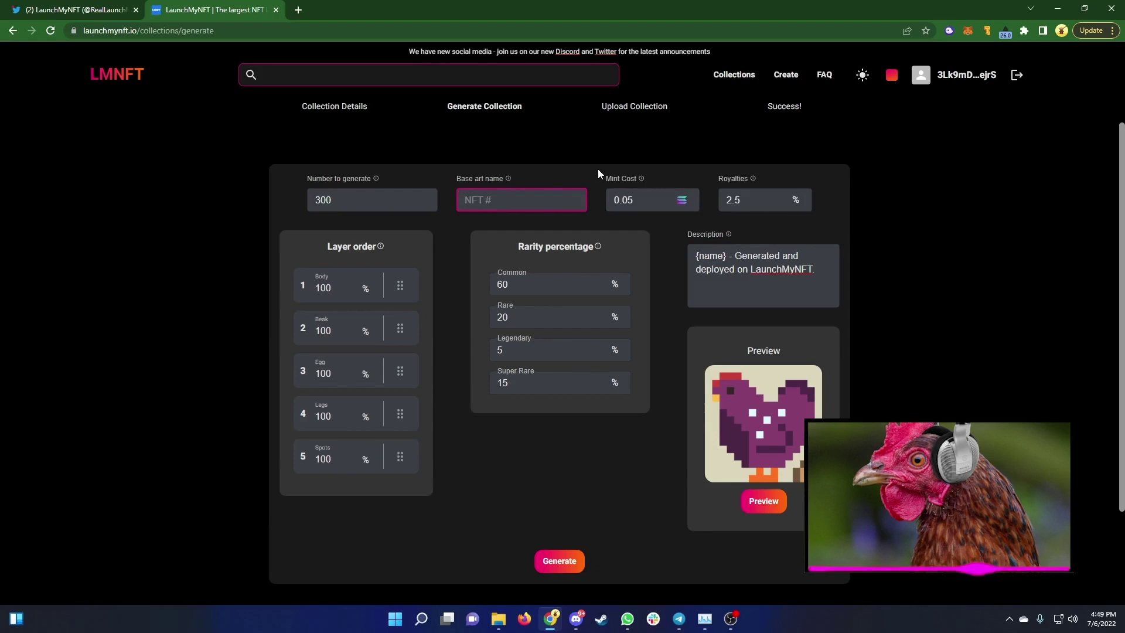
{"action": "type", "text": "PixieChick"}
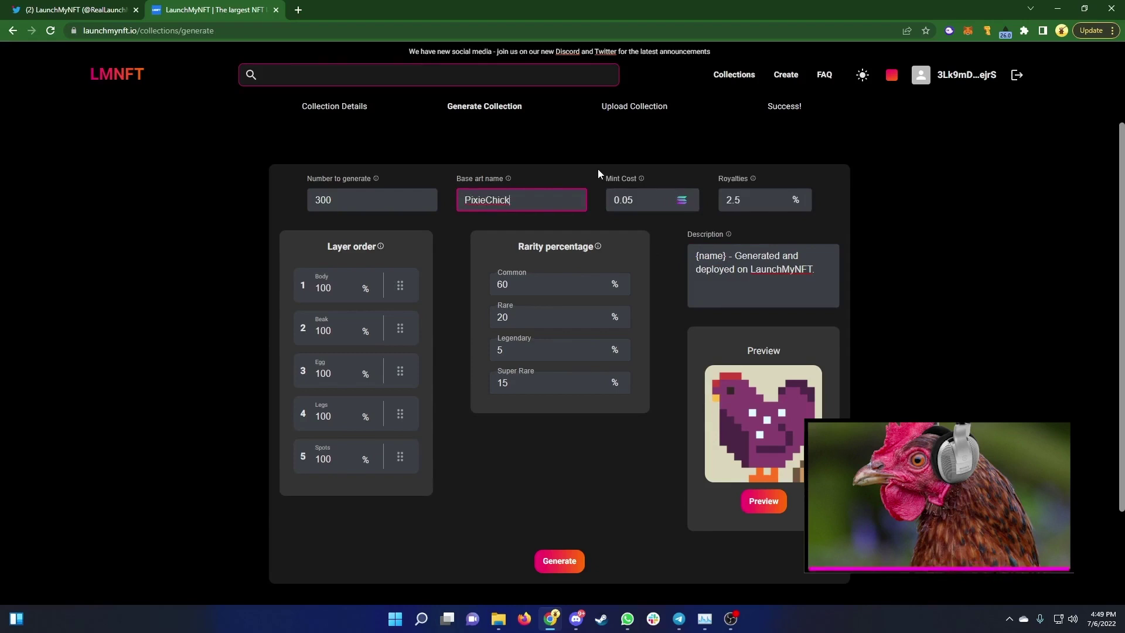
{"action": "type", "text": "#"}
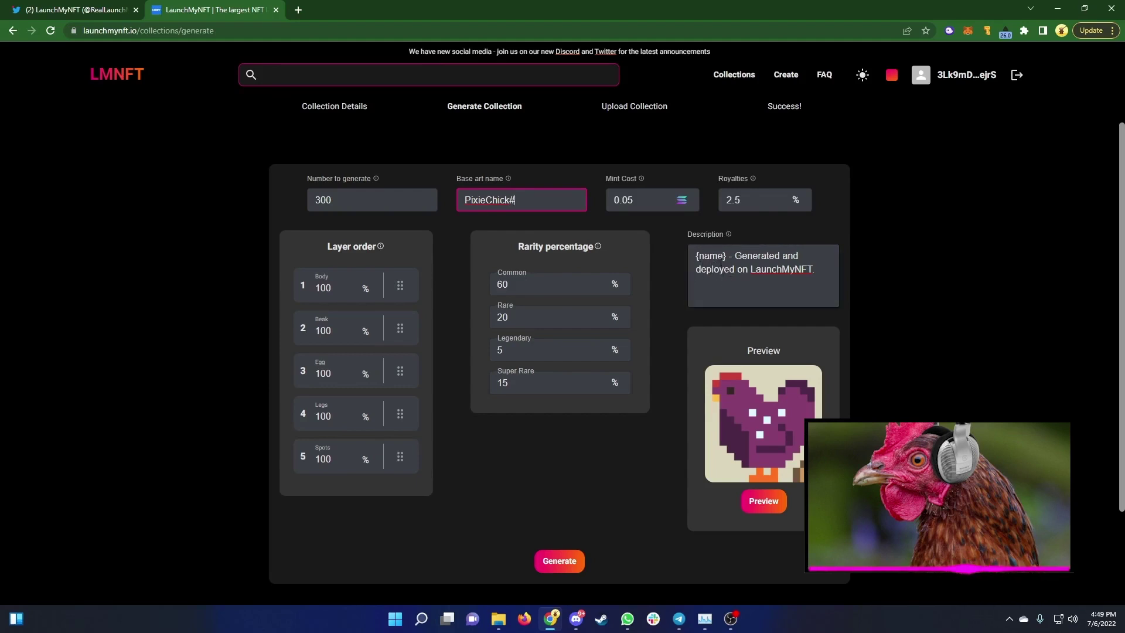
Step: Change the NFT description to "{name} - A cute little pixel hen living on the Solana Blockchain!"
{"action": "mouse_move", "coordinate": [729, 234]}
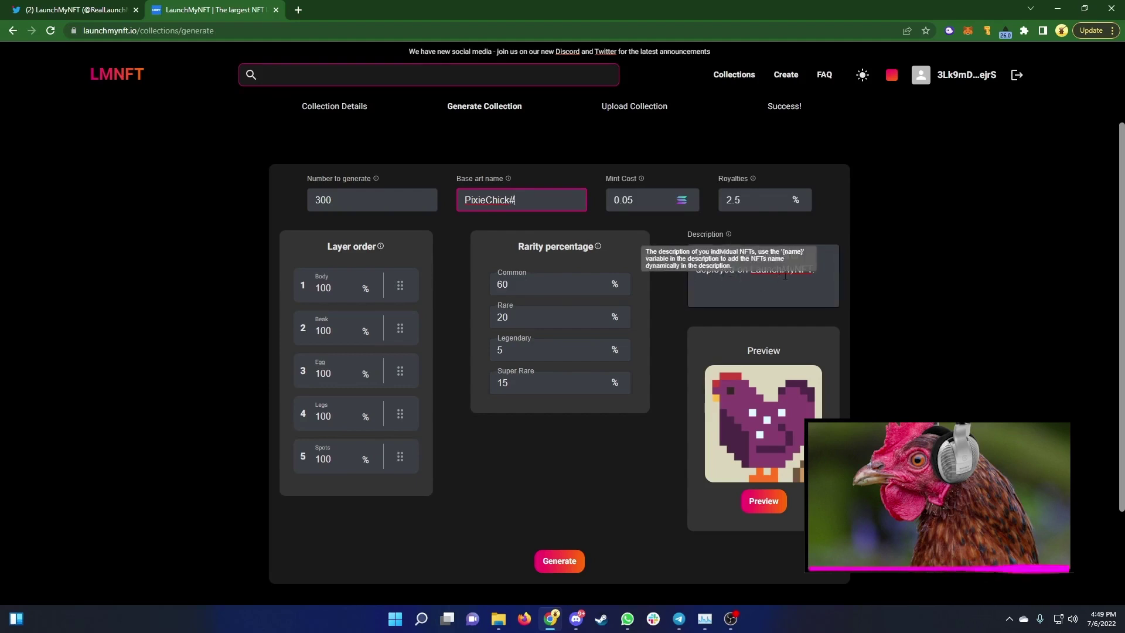
{"action": "left_click_drag", "start_coordinate": [818, 271], "coordinate": [736, 259]}
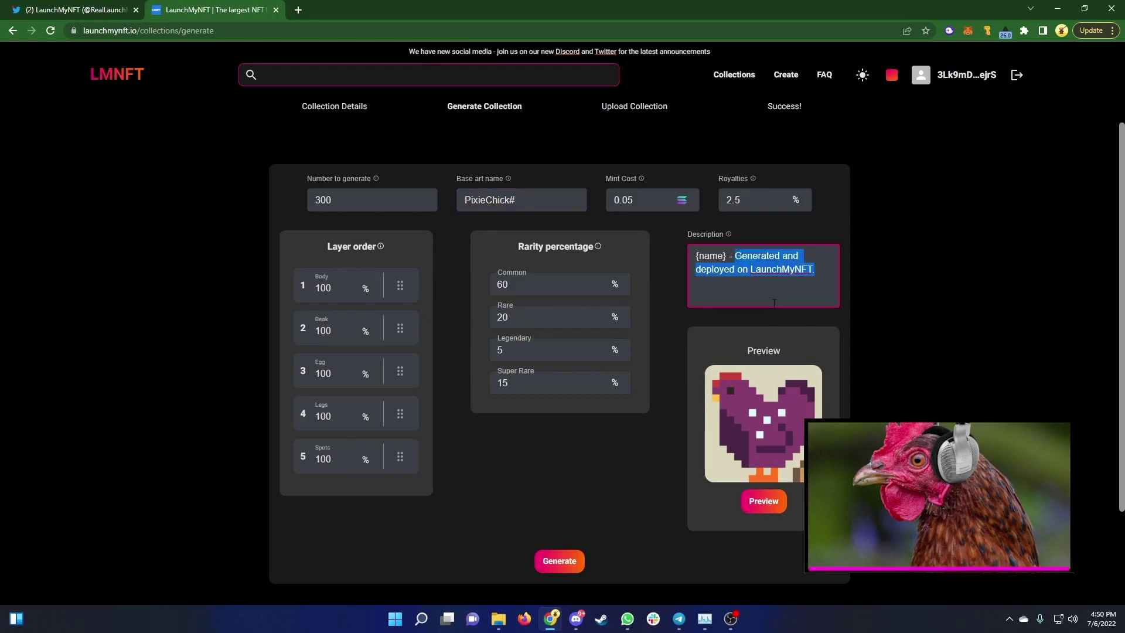
{"action": "type", "text": "A cute"}
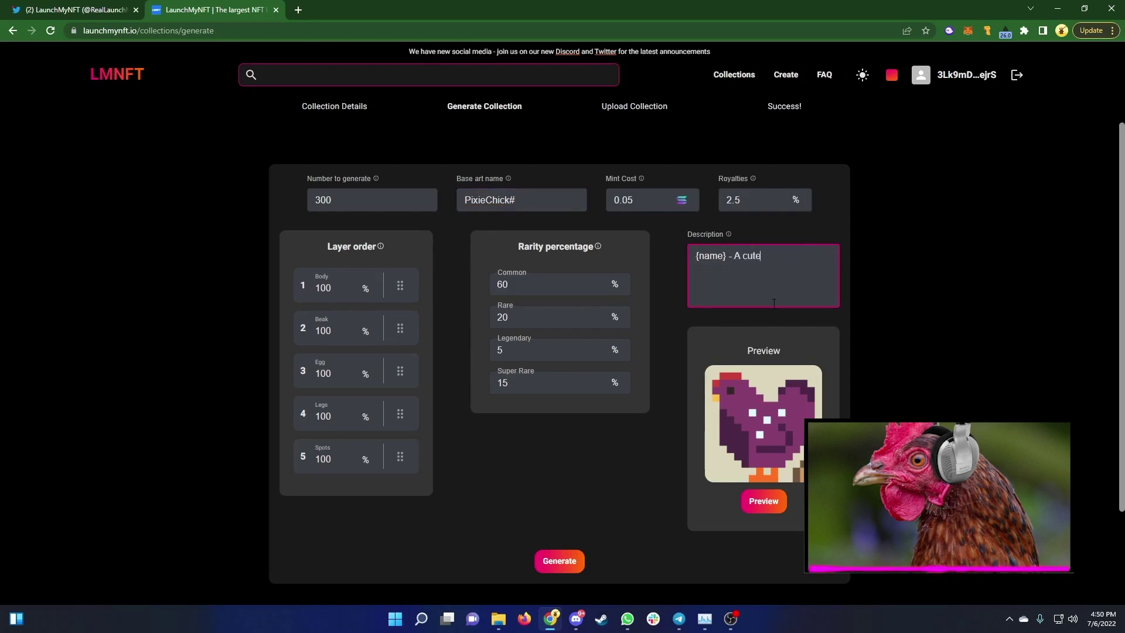
{"action": "type", "text": " little p"}
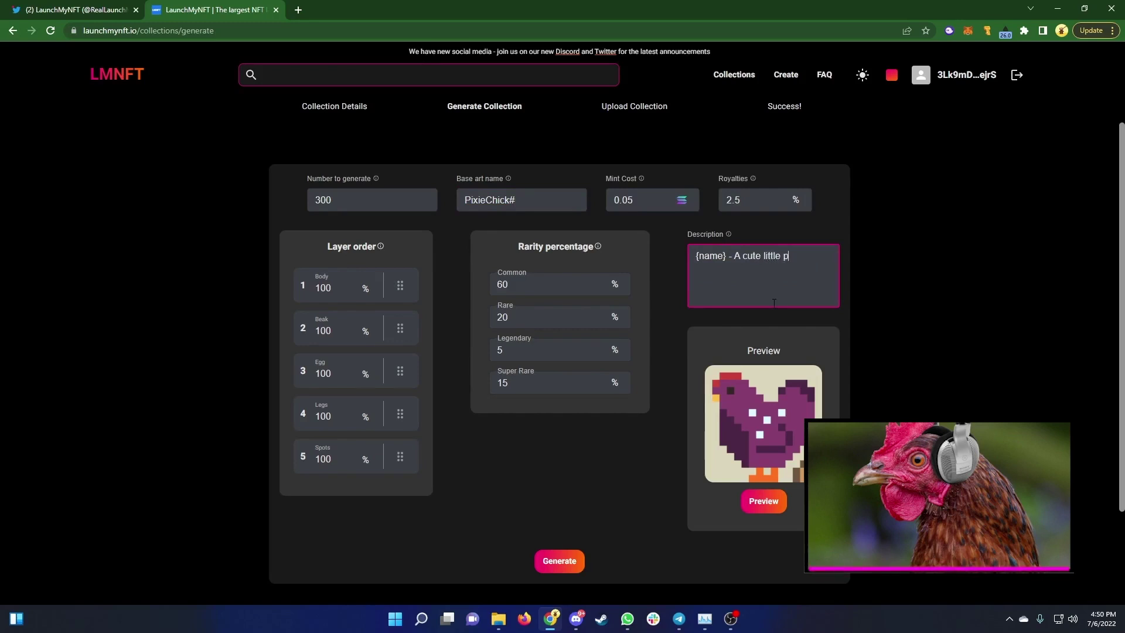
{"action": "type", "text": "ixel hen living on the Sol"}
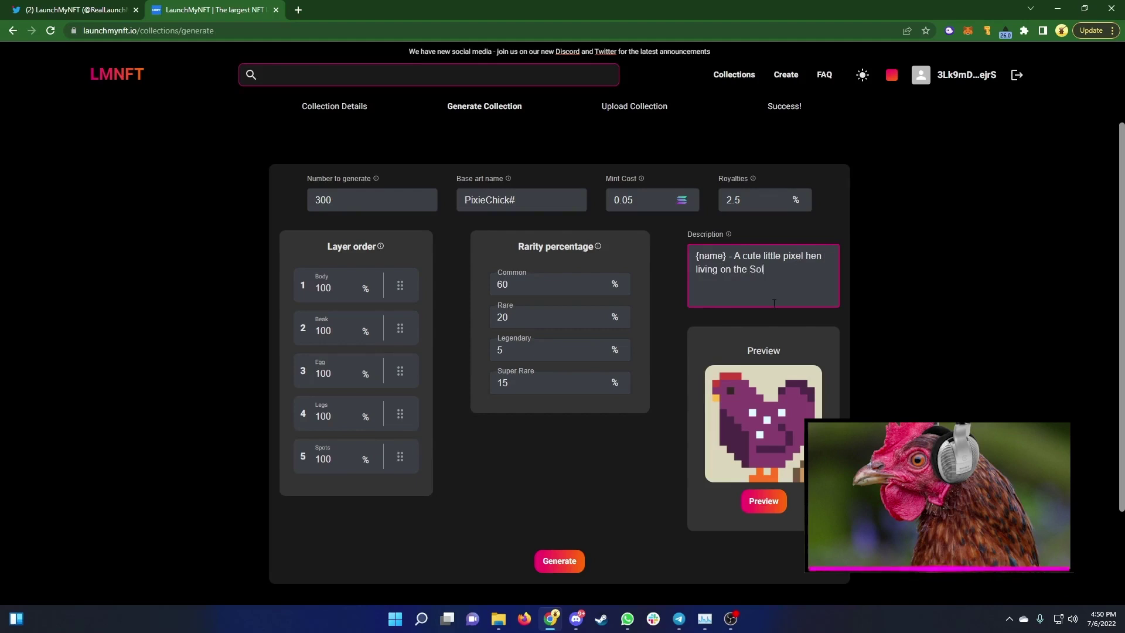
{"action": "type", "text": "ana Blockchain!"}
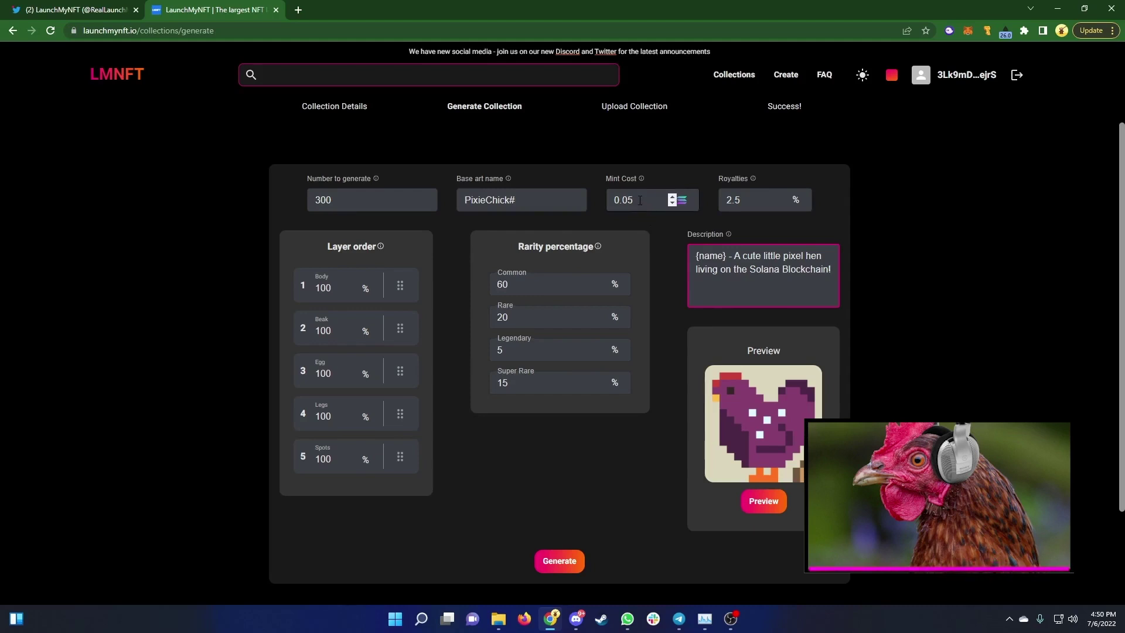
Step: Set the mint cost to 5 SOL and generate the collection
{"action": "double_click", "coordinate": [640, 200]}
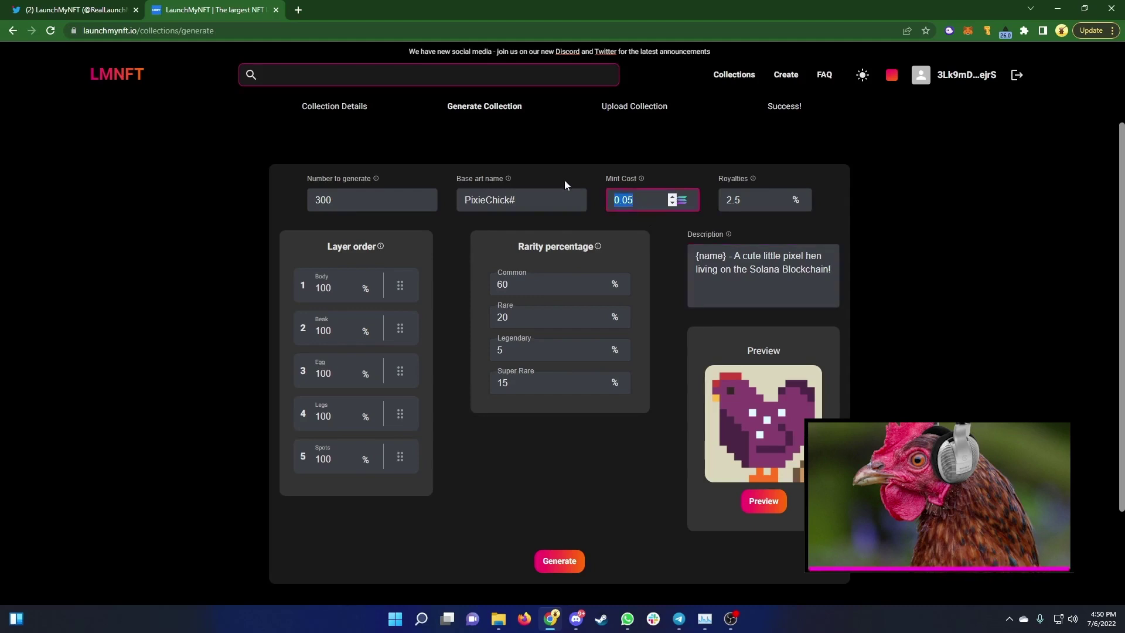
{"action": "type", "text": "5"}
{"action": "left_click", "coordinate": [733, 202]}
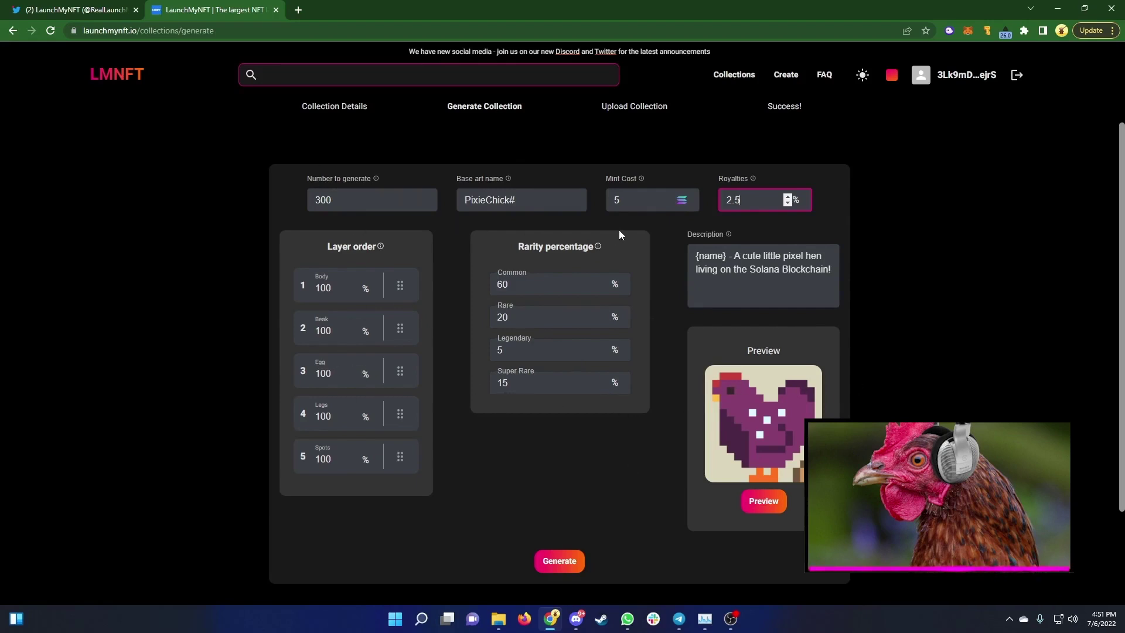
{"action": "left_click", "coordinate": [560, 562]}
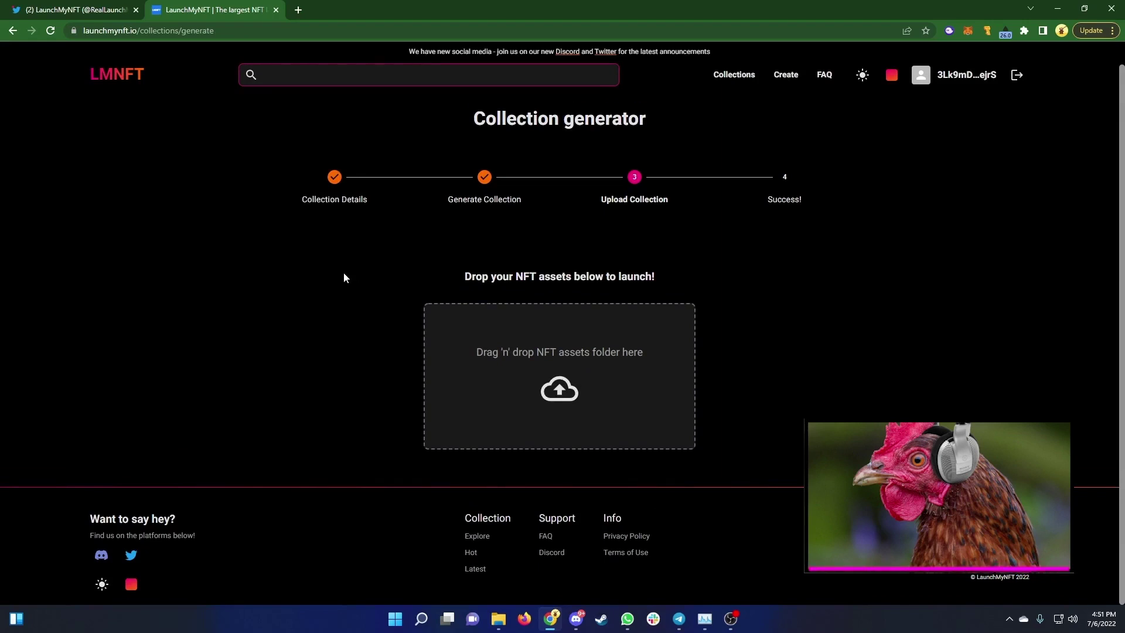
Step: Bring up the Downloads folder in File Explorer and extract the zipped output archive there
{"action": "left_click", "coordinate": [503, 621]}
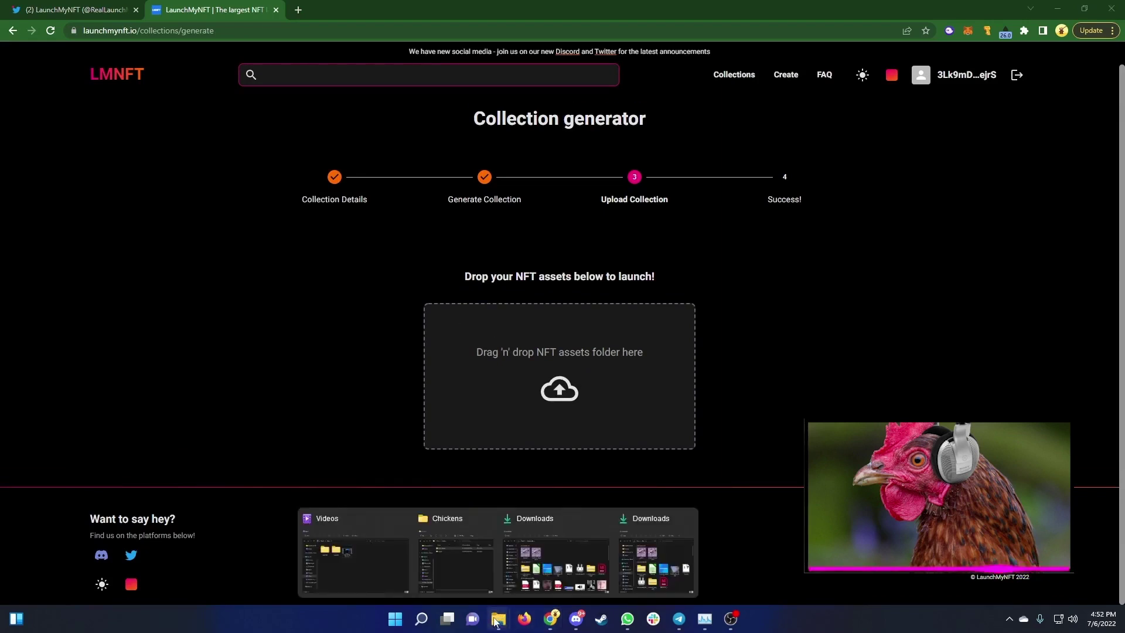
{"action": "left_click", "coordinate": [556, 562]}
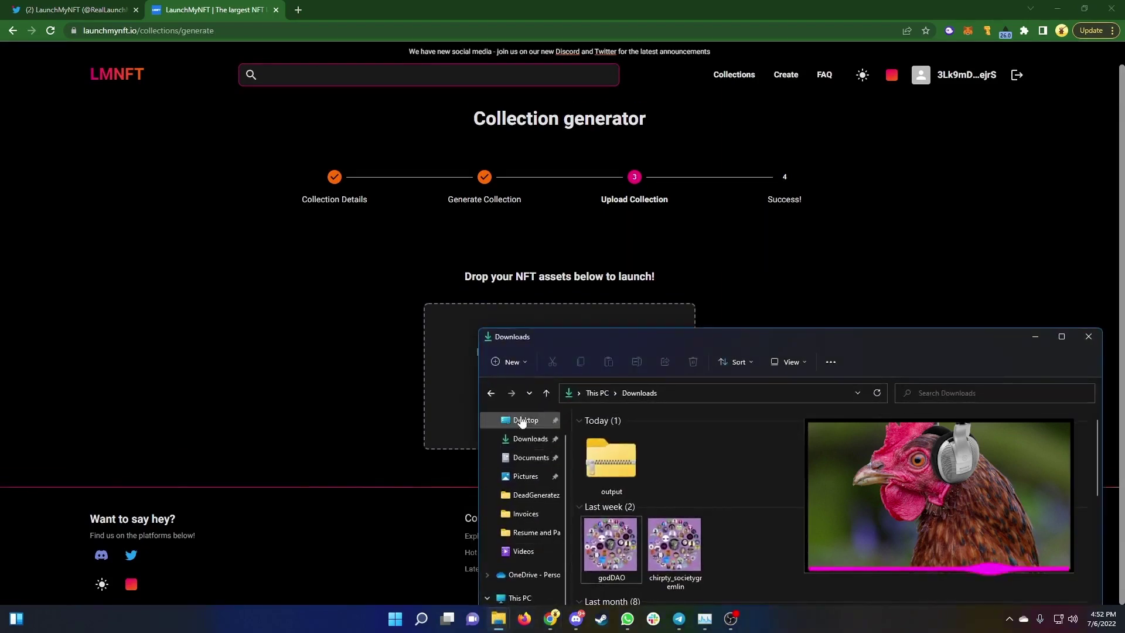
{"action": "left_click", "coordinate": [617, 459]}
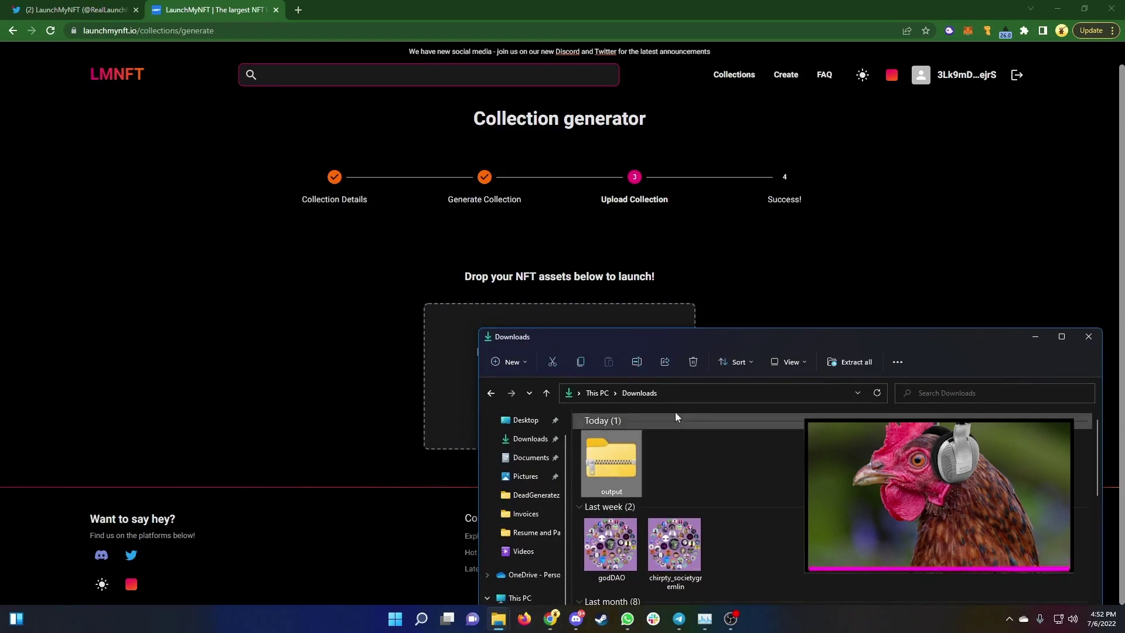
{"action": "right_click", "coordinate": [610, 458]}
{"action": "left_click", "coordinate": [682, 325]}
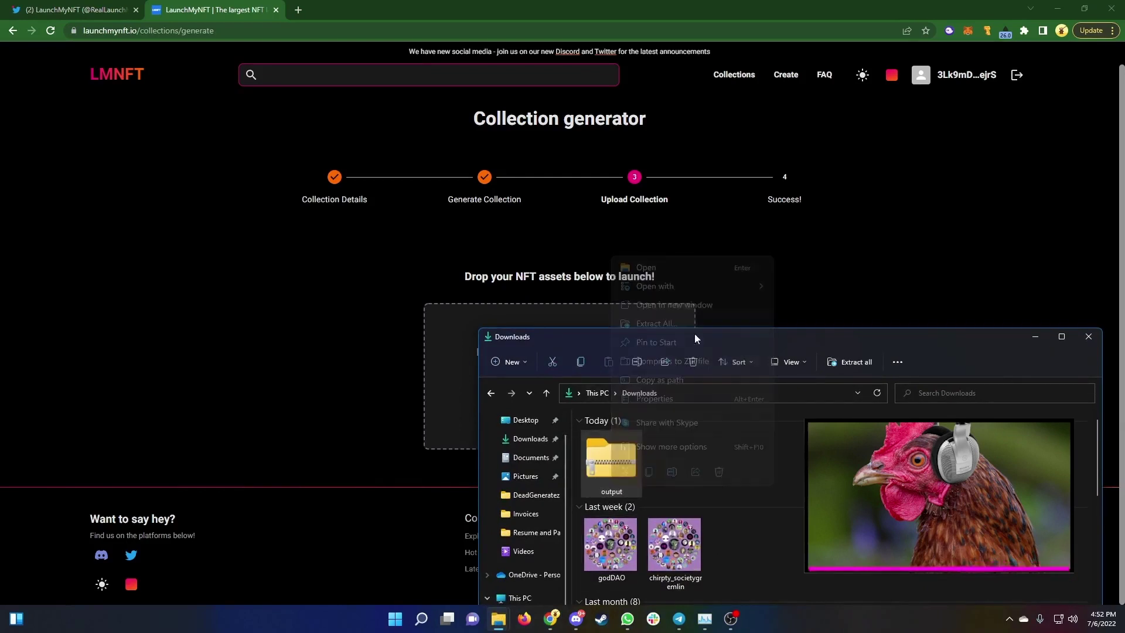
{"action": "left_click", "coordinate": [667, 420]}
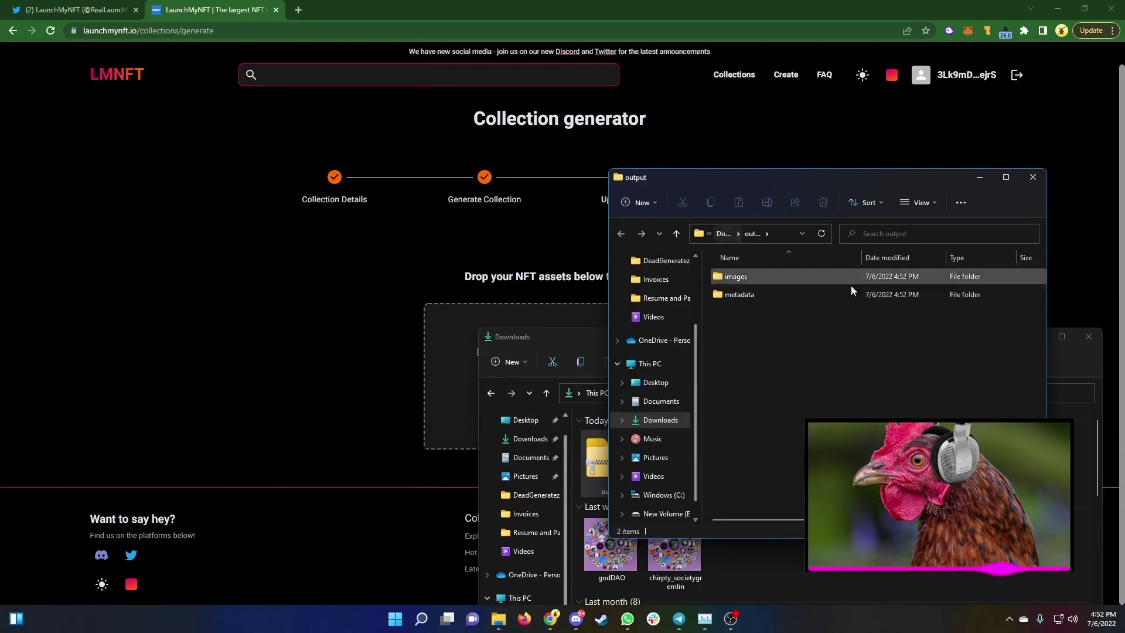
Step: Close the extracted output folder's window and delete the zipped output archive from Downloads
{"action": "left_click_drag", "start_coordinate": [796, 180], "coordinate": [744, 265]}
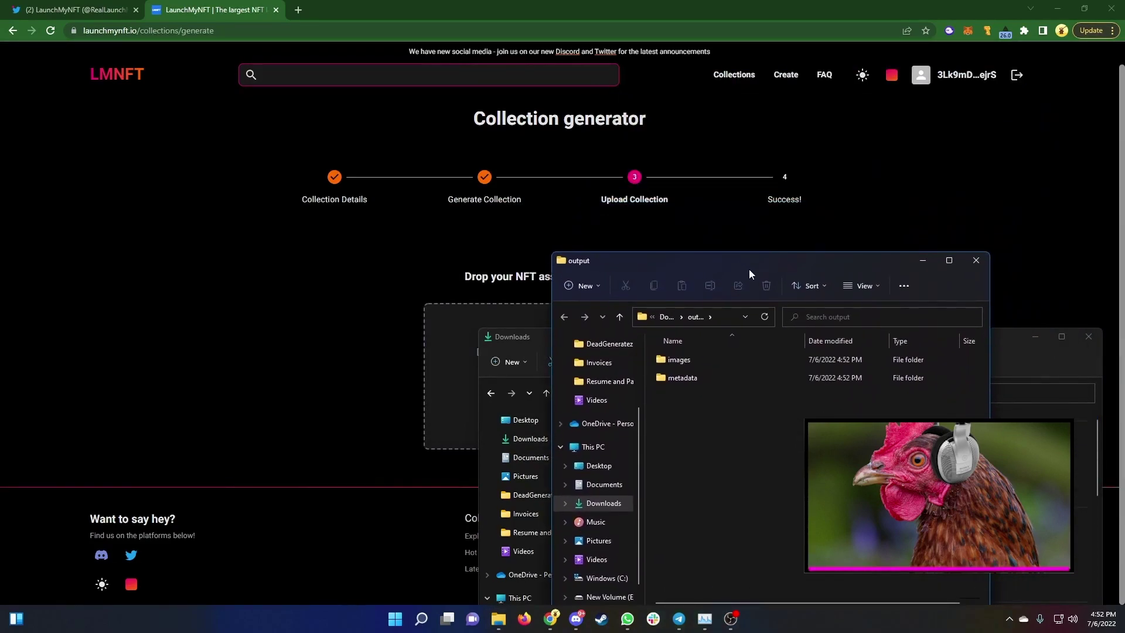
{"action": "left_click", "coordinate": [975, 261]}
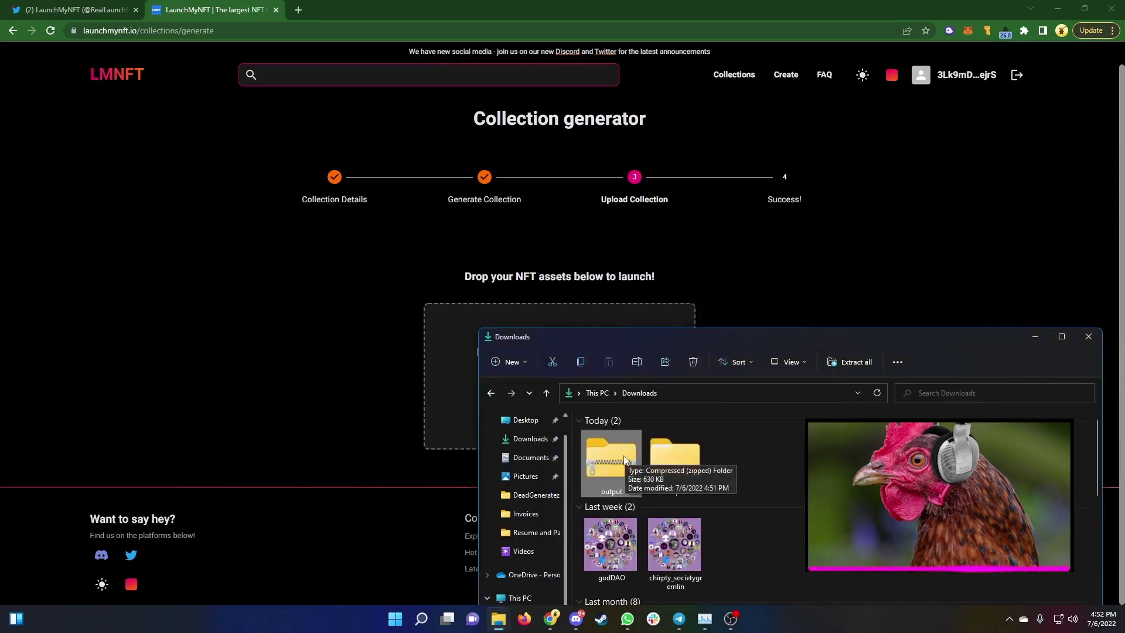
{"action": "key", "text": "Delete"}
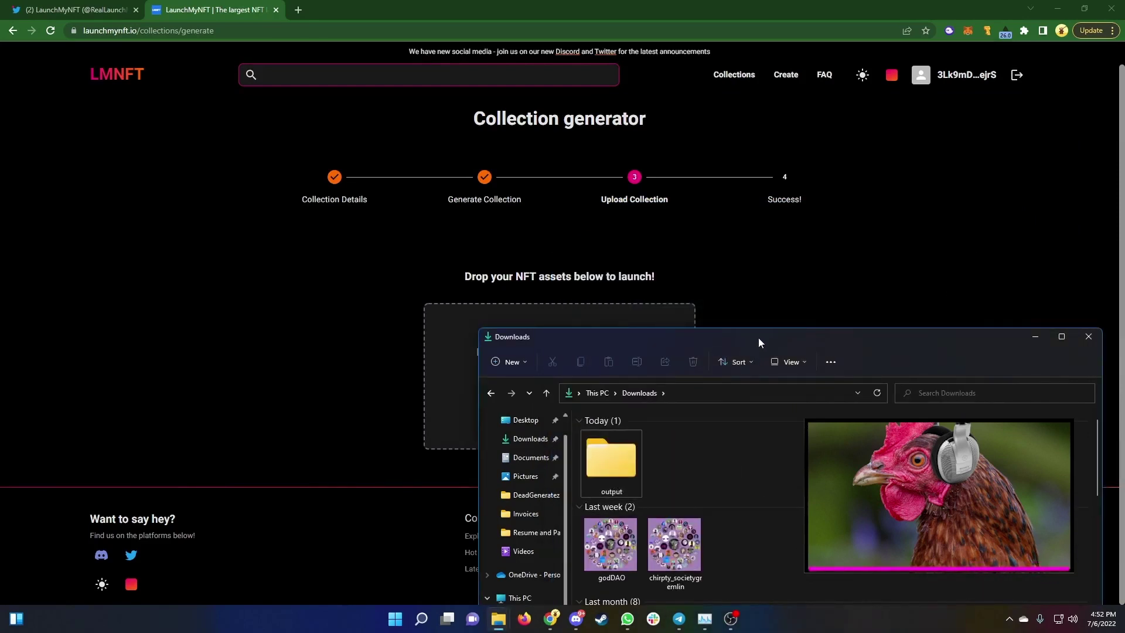
Step: Load the extracted output folder into the collection upload area and look through the NFT previews
{"action": "left_click", "coordinate": [620, 466]}
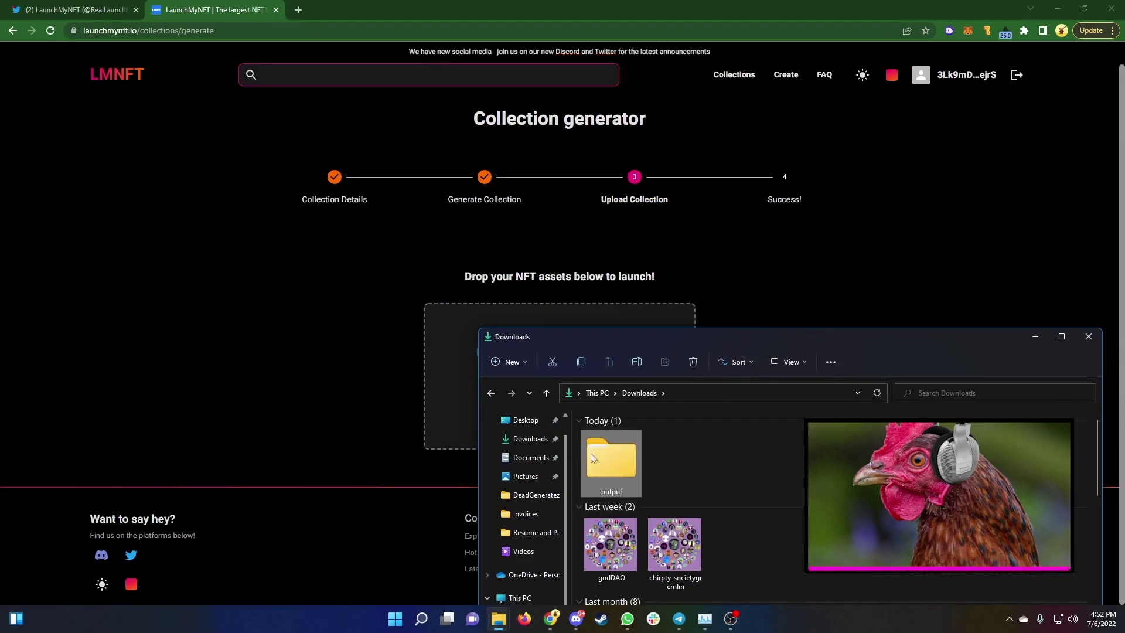
{"action": "left_click_drag", "start_coordinate": [617, 476], "coordinate": [451, 333]}
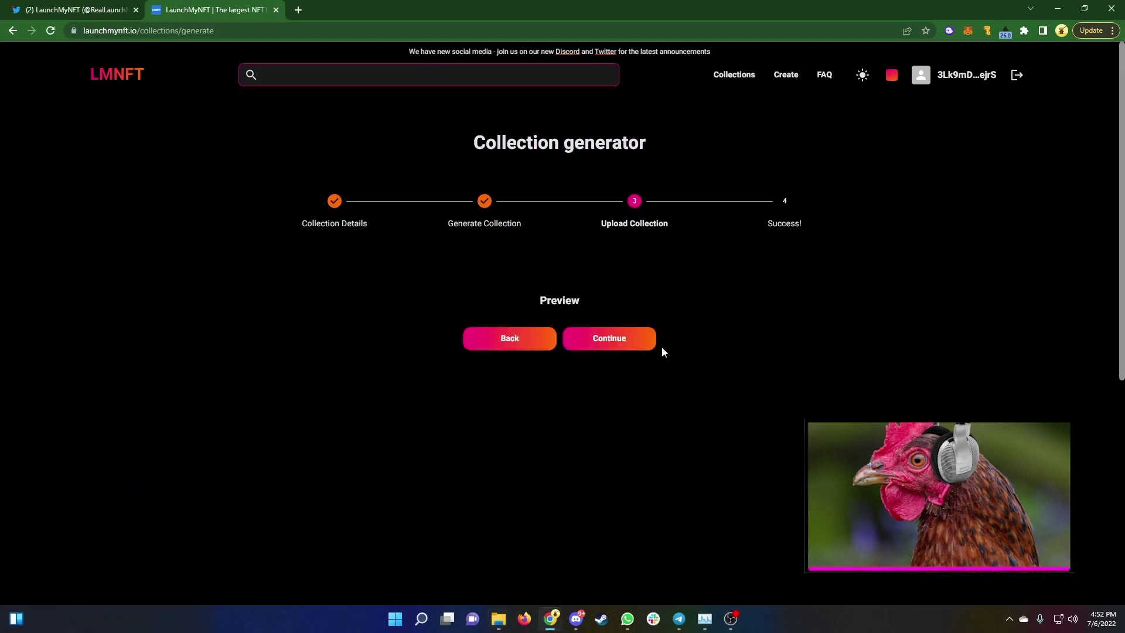
{"action": "scroll", "coordinate": [609, 367], "scroll_direction": "down", "scroll_amount": 12}
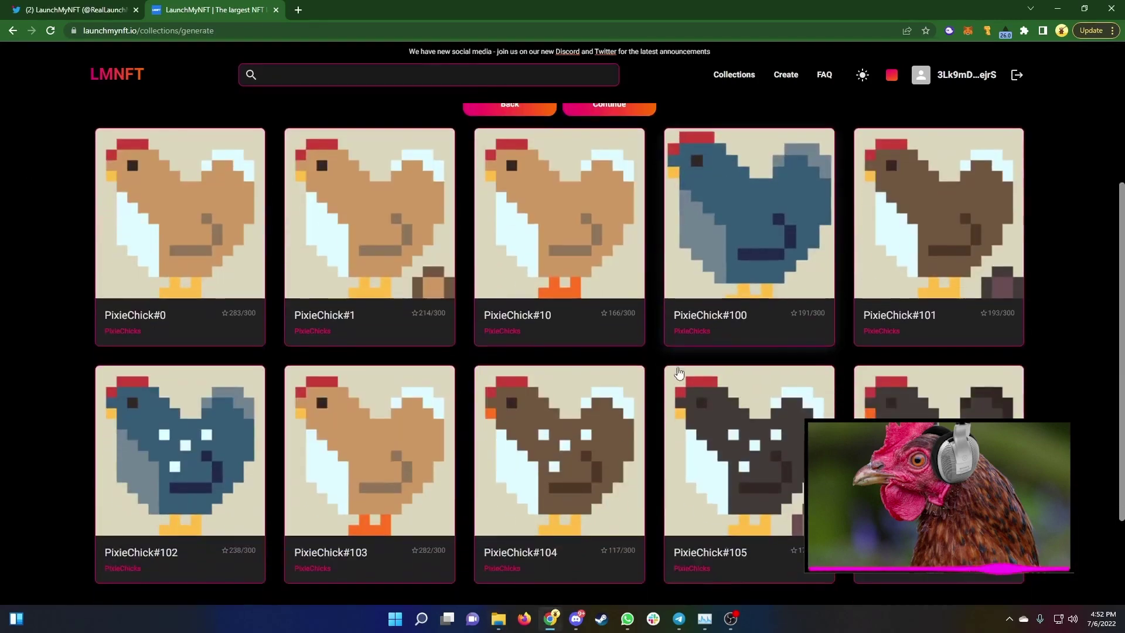
Step: Look through the remaining PixieChick previews, examining their artwork and rarity ranks, and return to the beginning of the preview
{"action": "scroll", "coordinate": [627, 393], "scroll_direction": "down", "scroll_amount": 15}
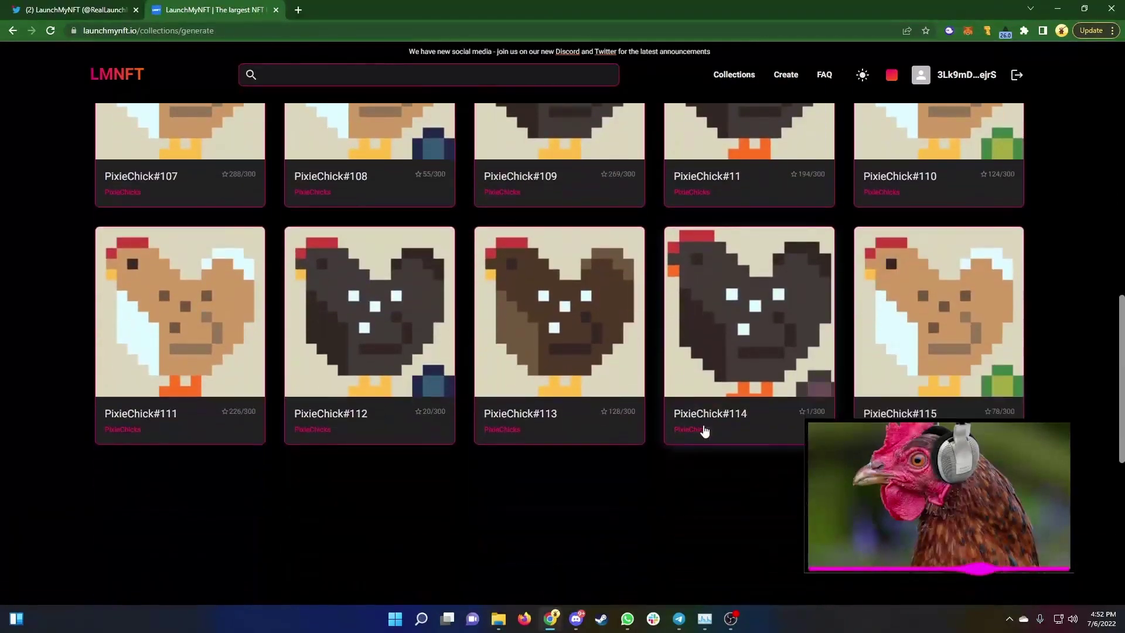
{"action": "scroll", "coordinate": [633, 425], "scroll_direction": "down", "scroll_amount": 15}
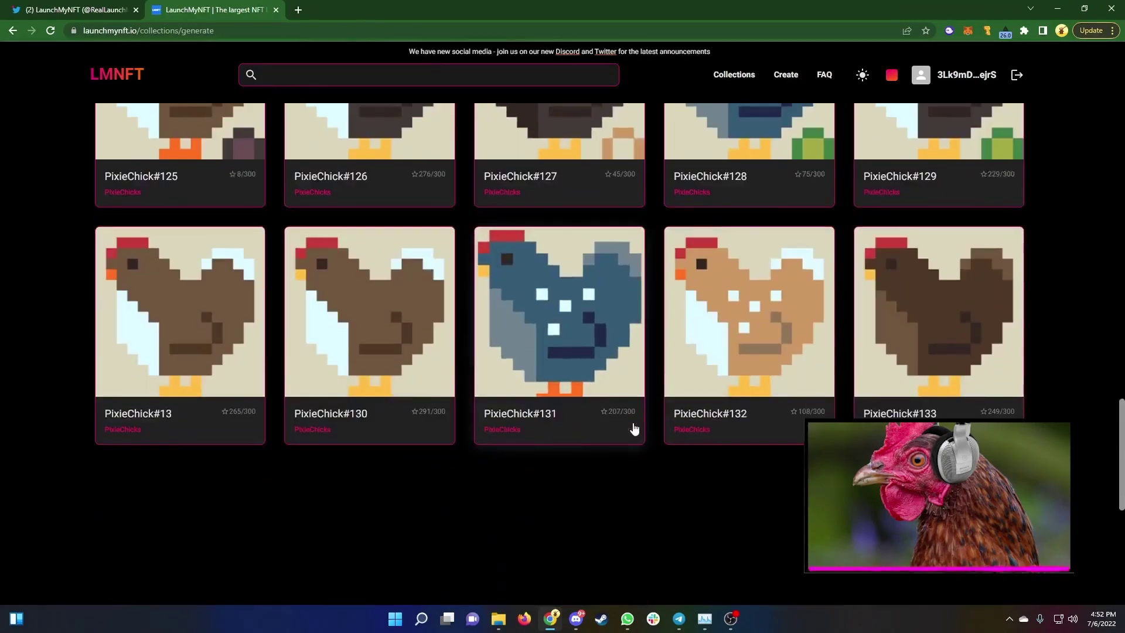
{"action": "scroll", "coordinate": [636, 433], "scroll_direction": "down", "scroll_amount": 15}
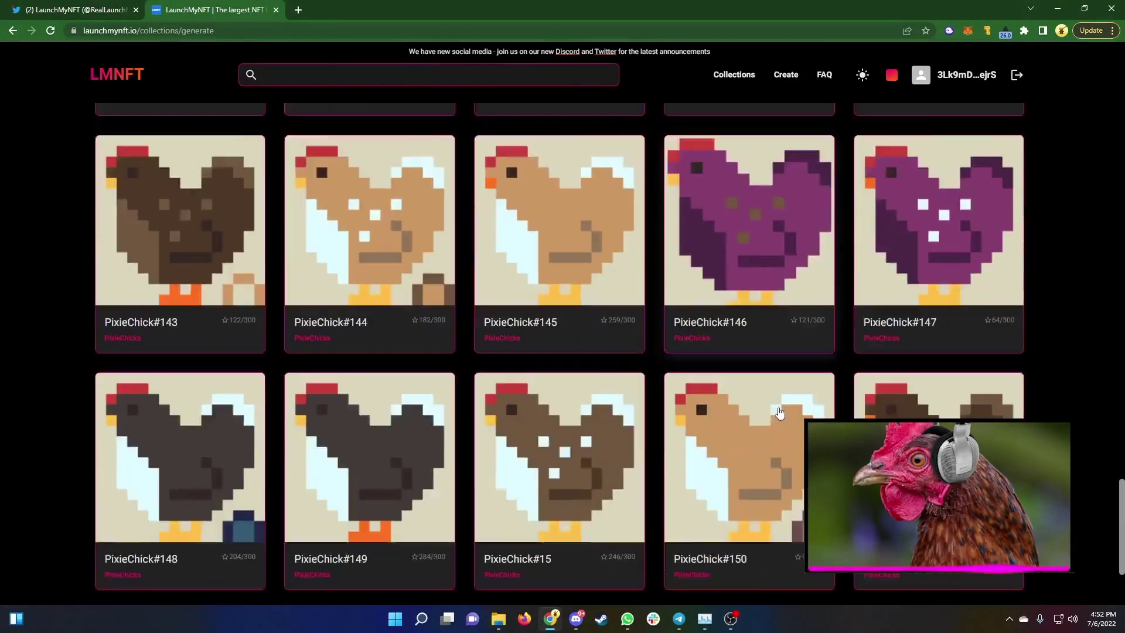
{"action": "scroll", "coordinate": [623, 432], "scroll_direction": "down", "scroll_amount": 15}
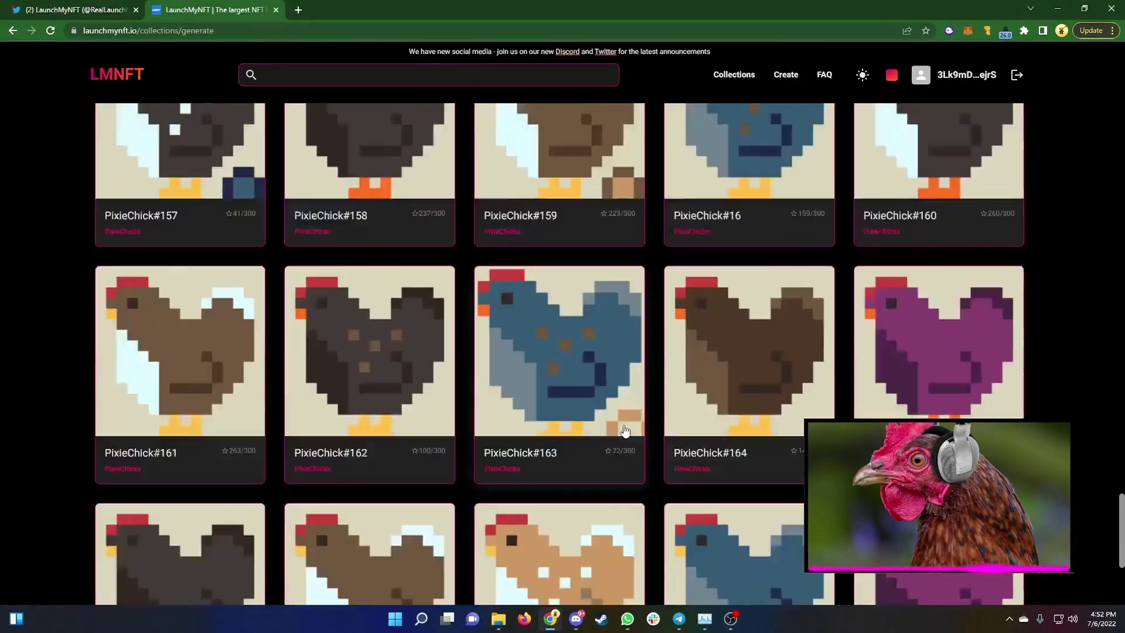
{"action": "scroll", "coordinate": [642, 440], "scroll_direction": "down", "scroll_amount": 9}
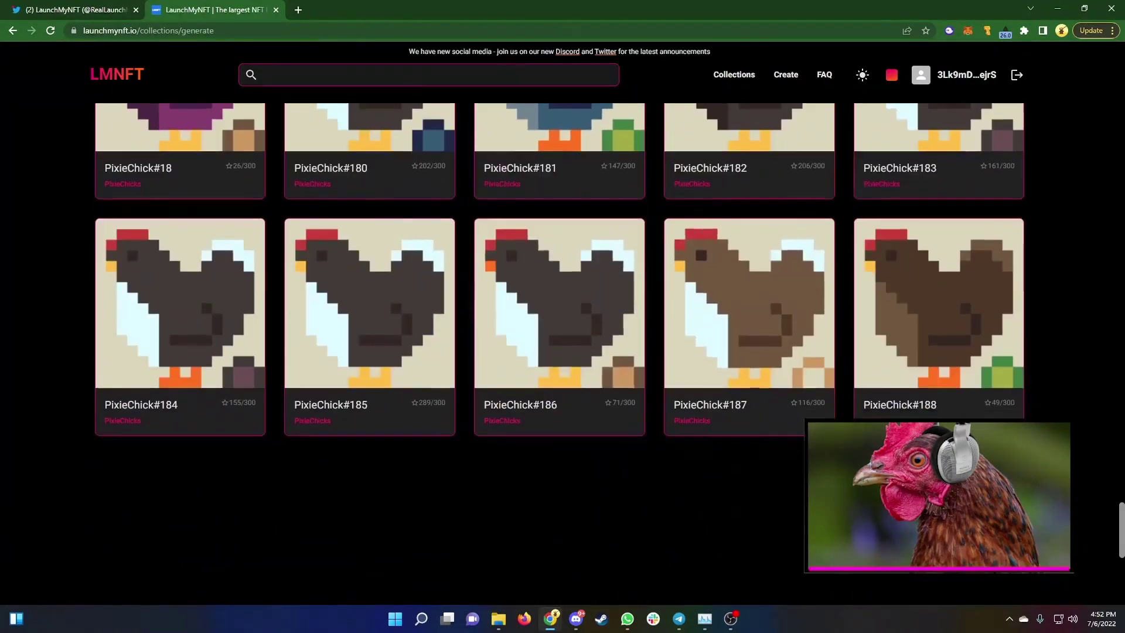
{"action": "left_click_drag", "start_coordinate": [1121, 512], "coordinate": [1091, 82]}
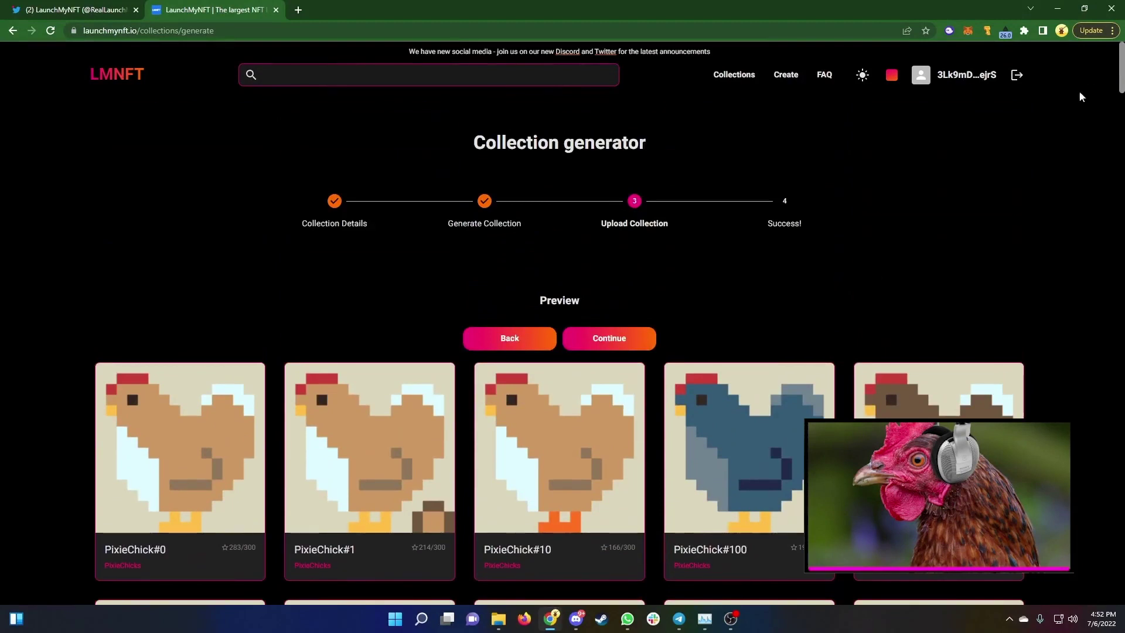
Step: Launch the previewed collection, entering the Phantom wallet password and approving the launch transaction
{"action": "left_click", "coordinate": [627, 344]}
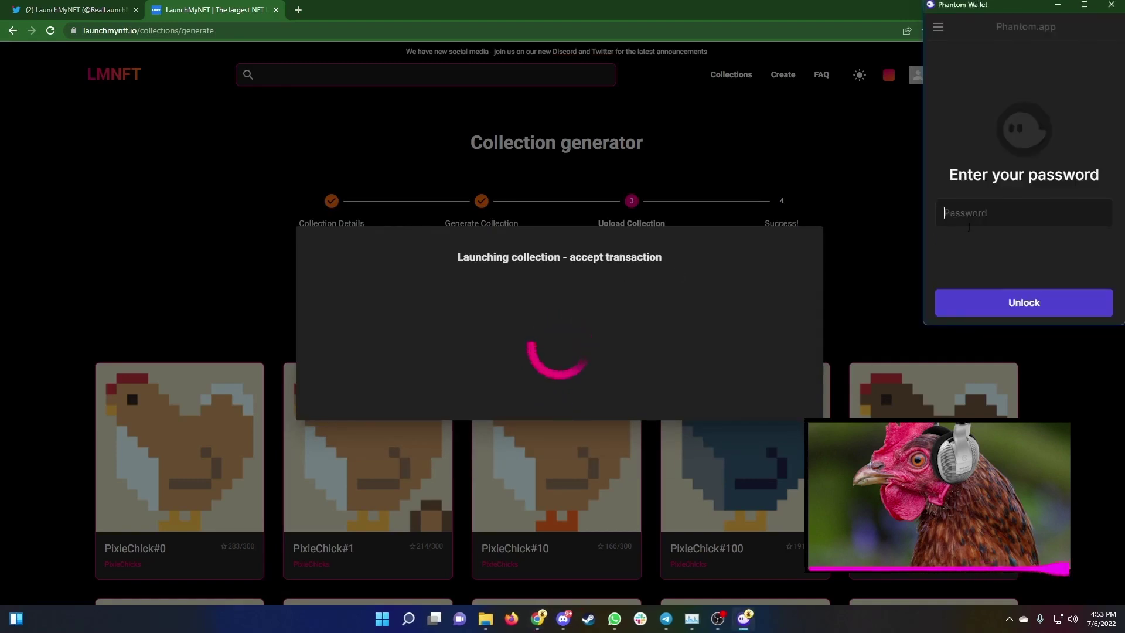
{"action": "type", "text": "••••••••••"}
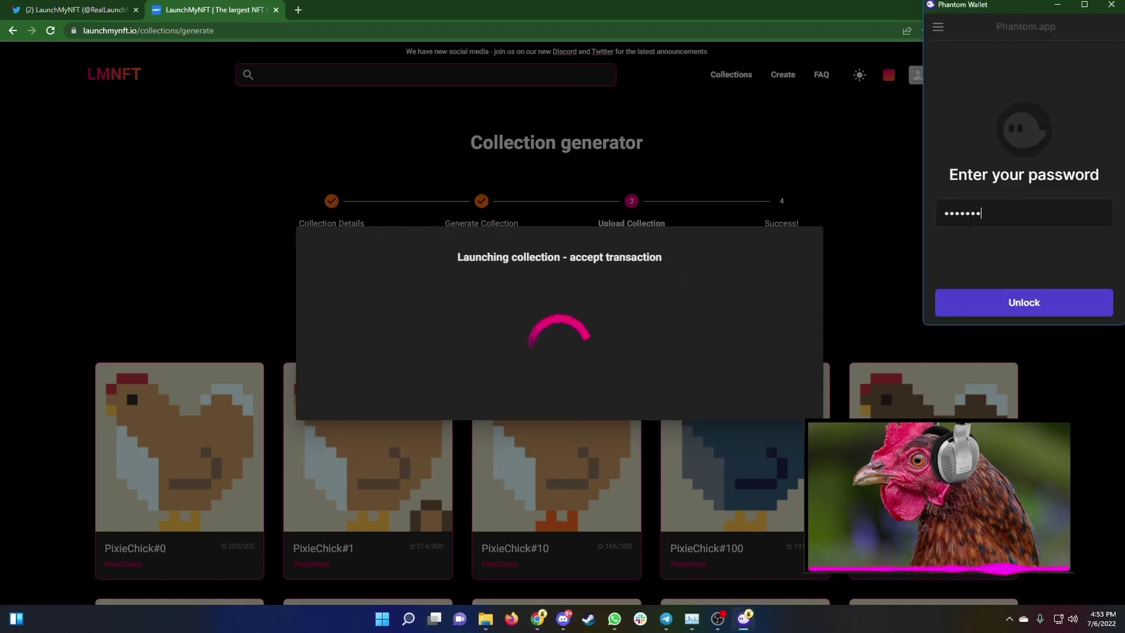
{"action": "key", "text": "Return"}
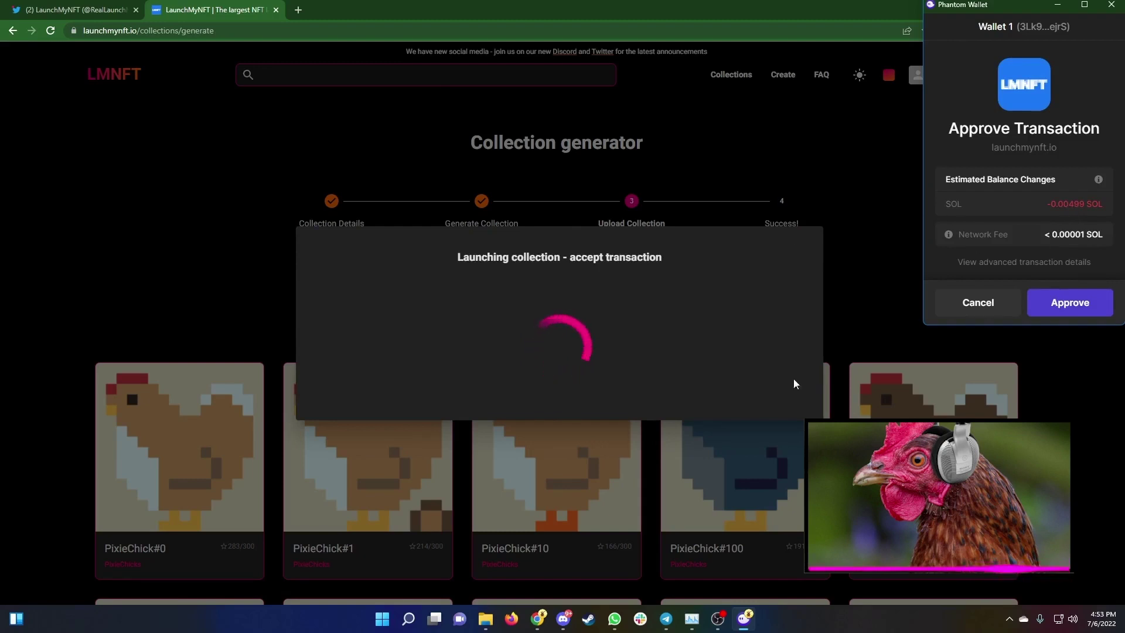
{"action": "left_click", "coordinate": [1069, 304]}
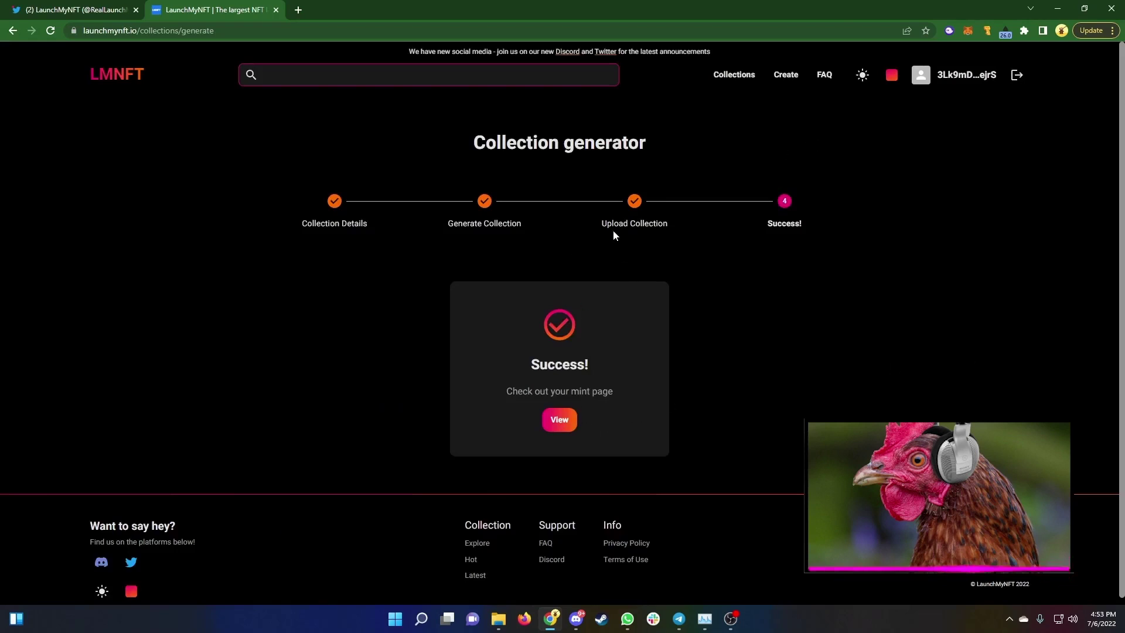
Step: View the new PixieChicks mint page and examine its mint price, mints per user and sold progress
{"action": "left_click", "coordinate": [572, 423]}
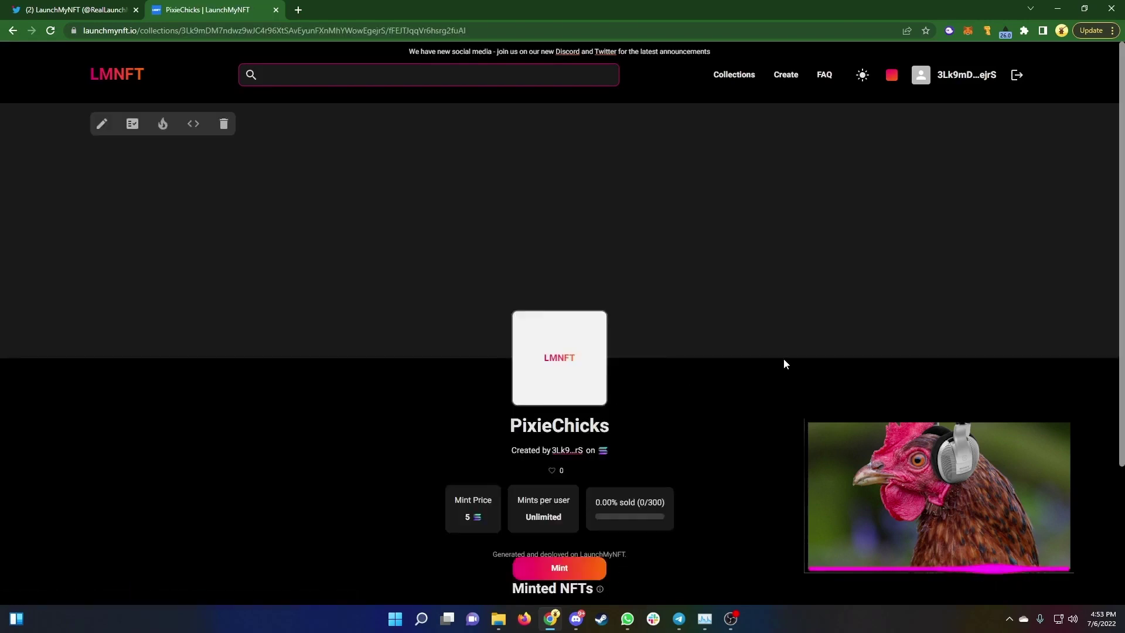
{"action": "scroll", "coordinate": [717, 361], "scroll_direction": "down", "scroll_amount": 3}
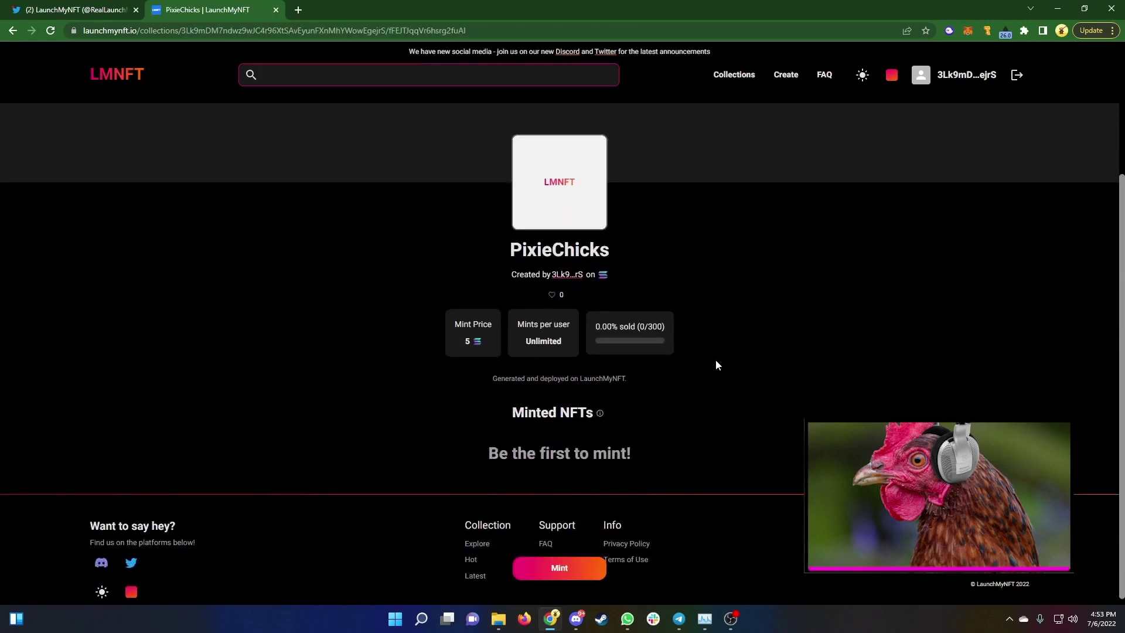
{"action": "scroll", "coordinate": [665, 334], "scroll_direction": "up", "scroll_amount": 1}
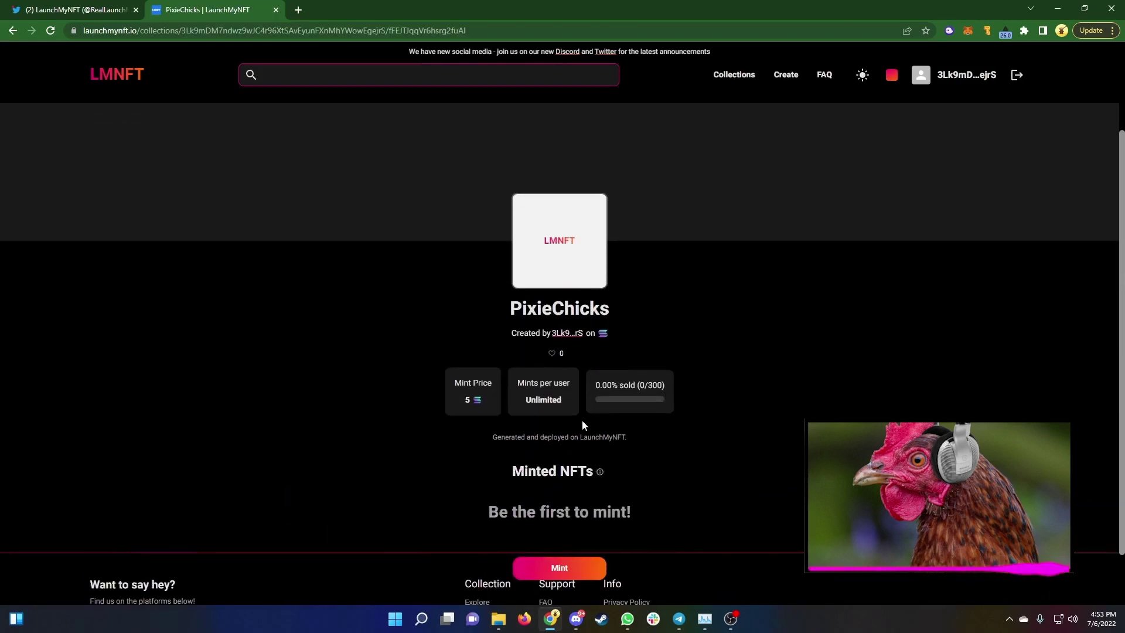
{"action": "scroll", "coordinate": [758, 459], "scroll_direction": "up", "scroll_amount": 2}
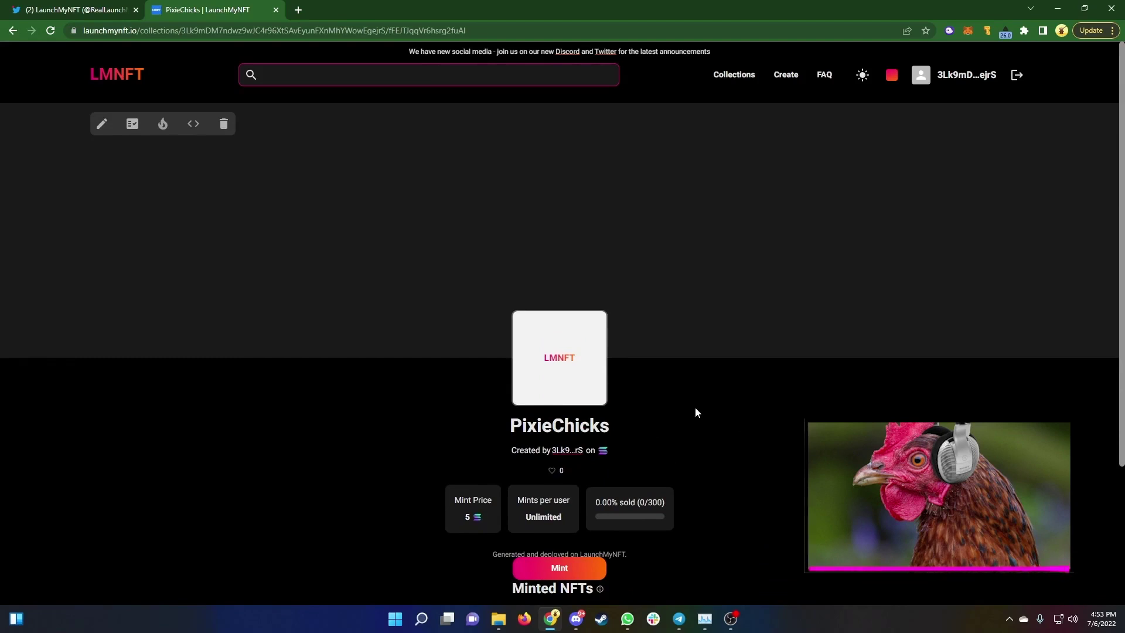
{"action": "scroll", "coordinate": [693, 411], "scroll_direction": "down", "scroll_amount": 2}
{"action": "scroll", "coordinate": [690, 492], "scroll_direction": "up", "scroll_amount": 2}
Step: Open the collection's management settings and bring up the images folder inside the extracted output folder in Downloads
{"action": "left_click", "coordinate": [99, 125]}
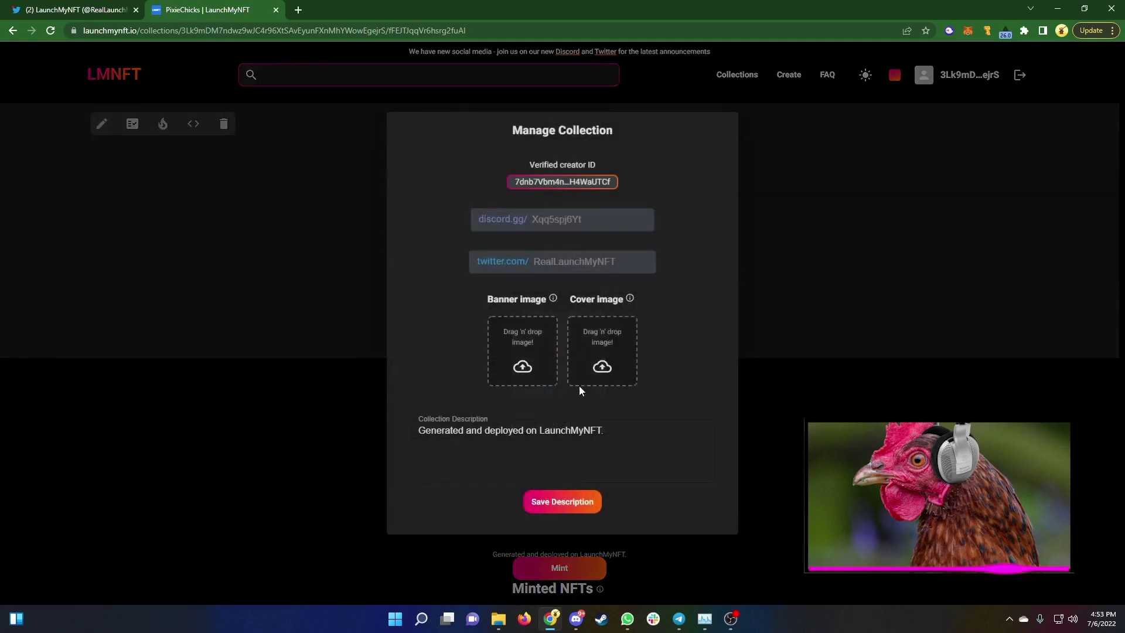
{"action": "mouse_move", "coordinate": [498, 618]}
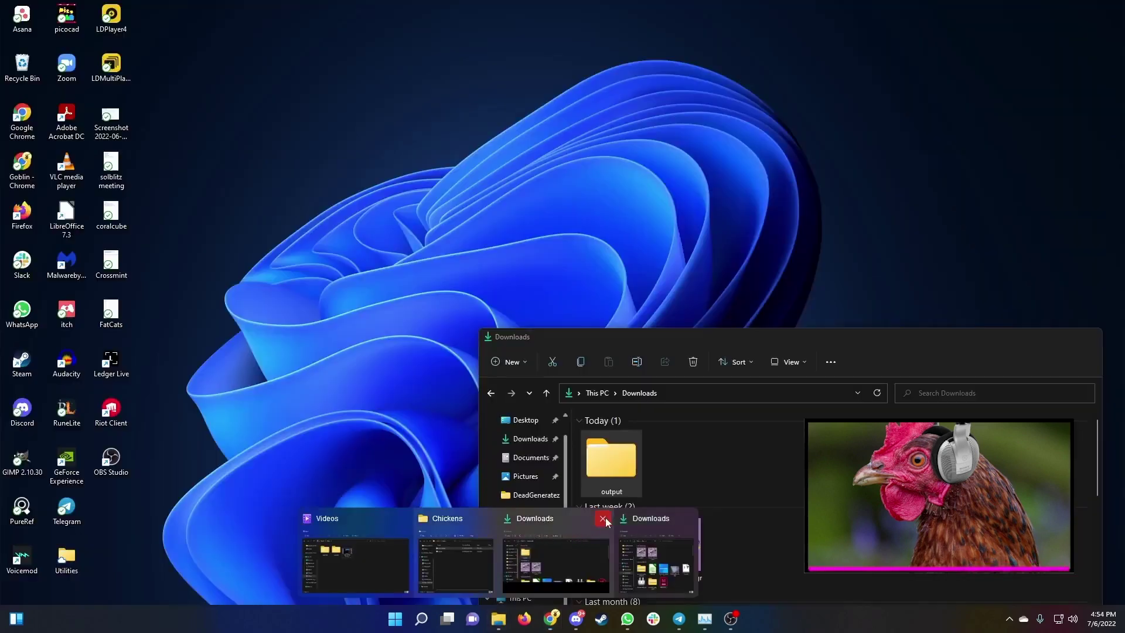
{"action": "left_click", "coordinate": [603, 518]}
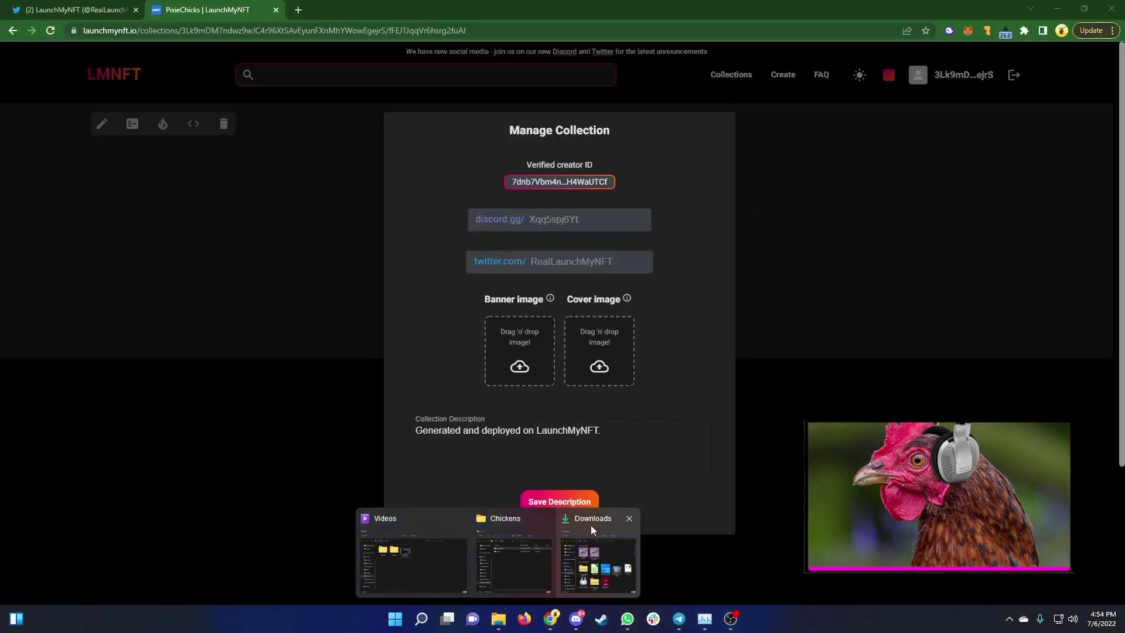
{"action": "left_click", "coordinate": [589, 549]}
{"action": "double_click", "coordinate": [613, 361]}
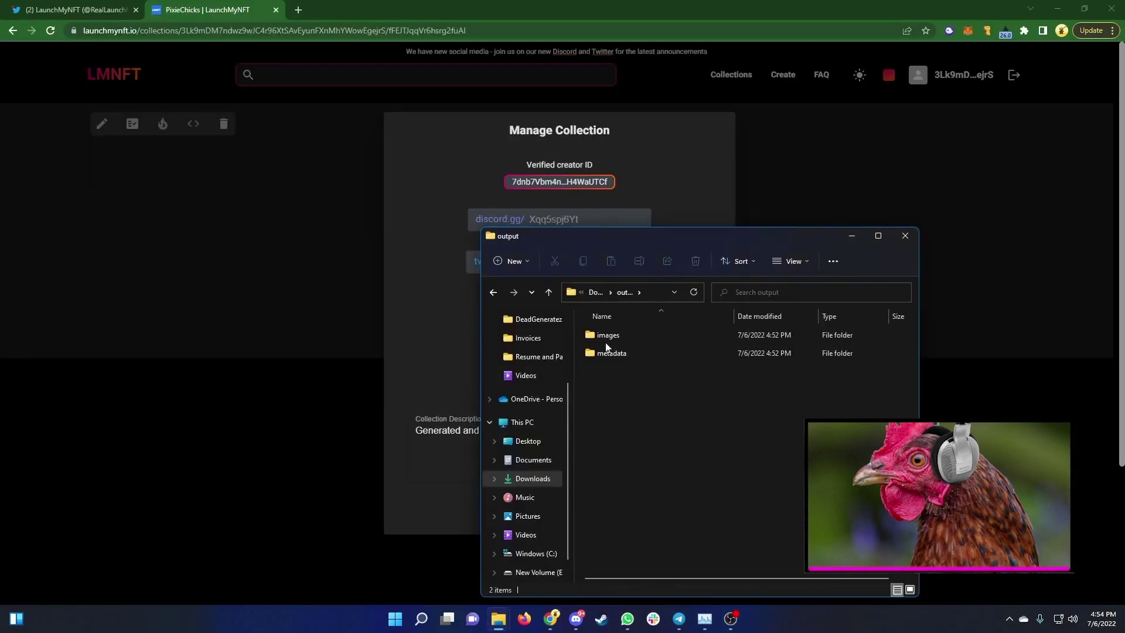
{"action": "double_click", "coordinate": [613, 333]}
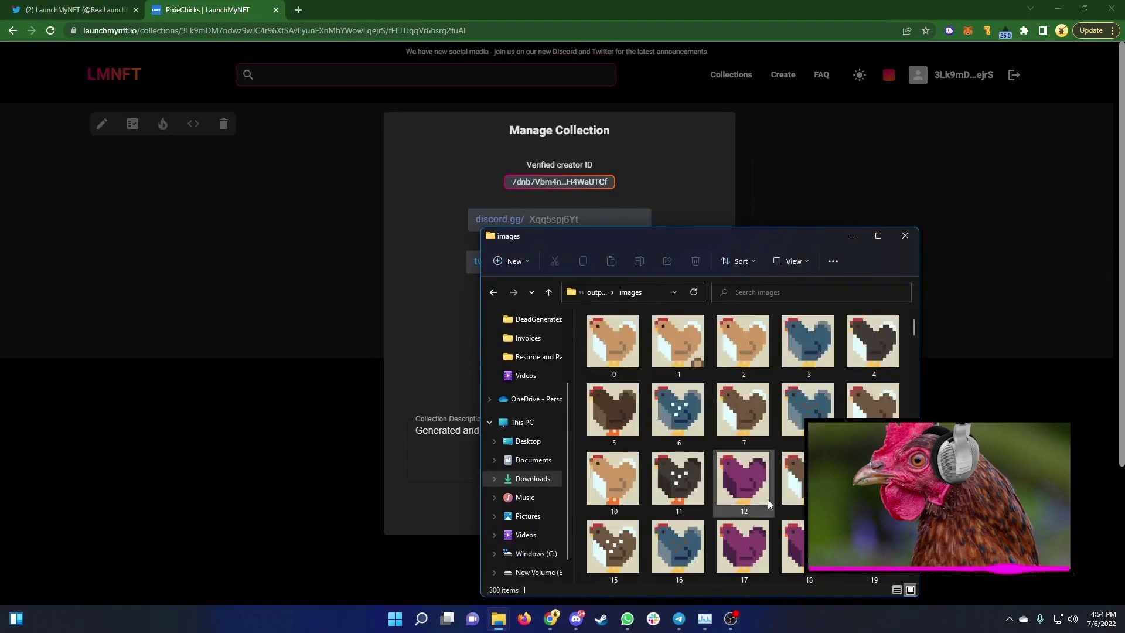
Step: Find image 152, the blue hen with white spots, and upload it as the collection's cover image
{"action": "scroll", "coordinate": [705, 482], "scroll_direction": "down", "scroll_amount": 8}
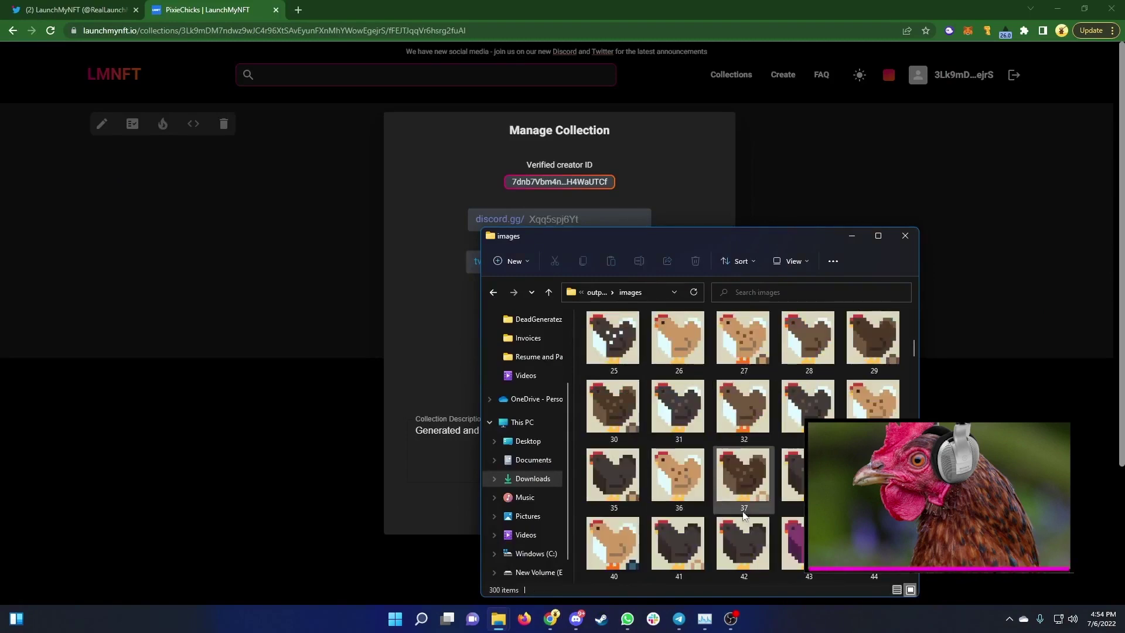
{"action": "scroll", "coordinate": [808, 445], "scroll_direction": "up", "scroll_amount": 3}
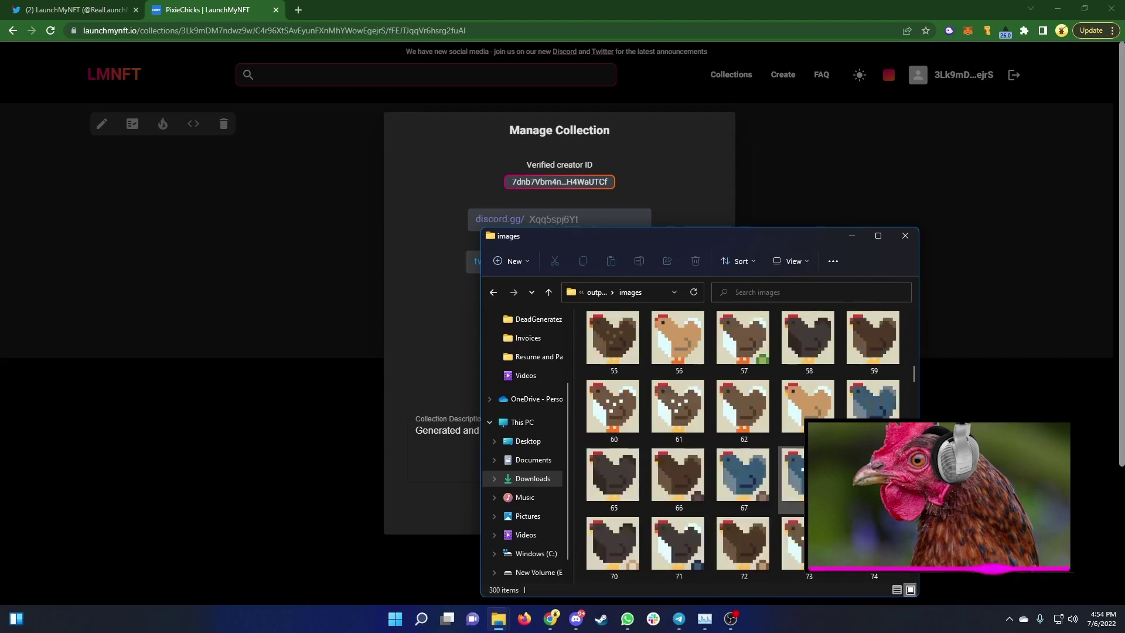
{"action": "scroll", "coordinate": [808, 452], "scroll_direction": "down", "scroll_amount": 12}
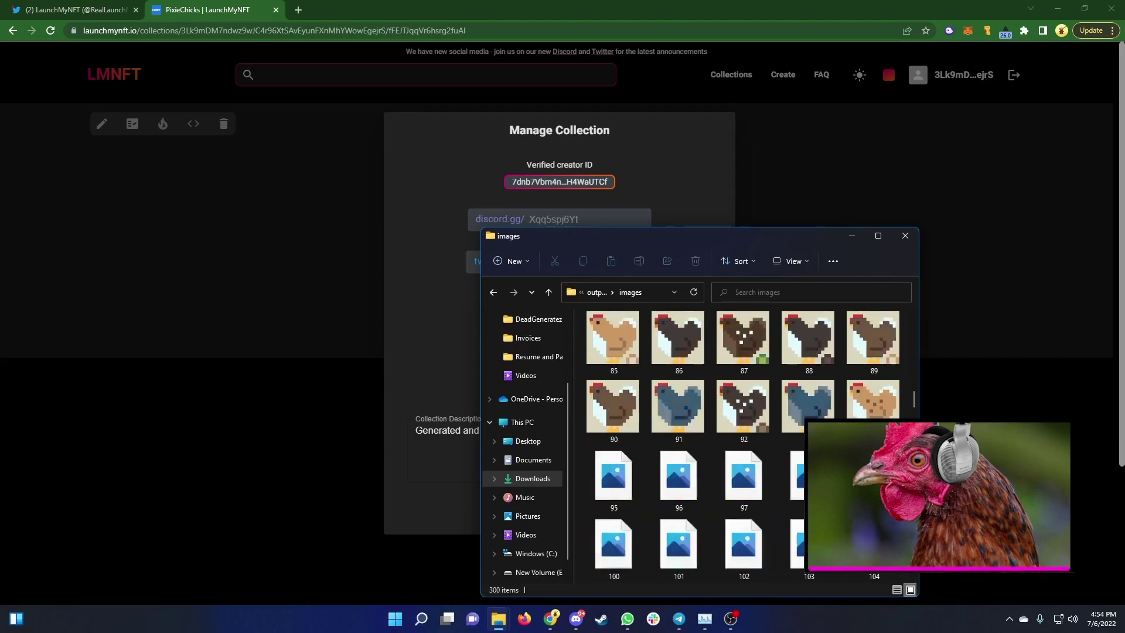
{"action": "scroll", "coordinate": [785, 481], "scroll_direction": "down", "scroll_amount": 4}
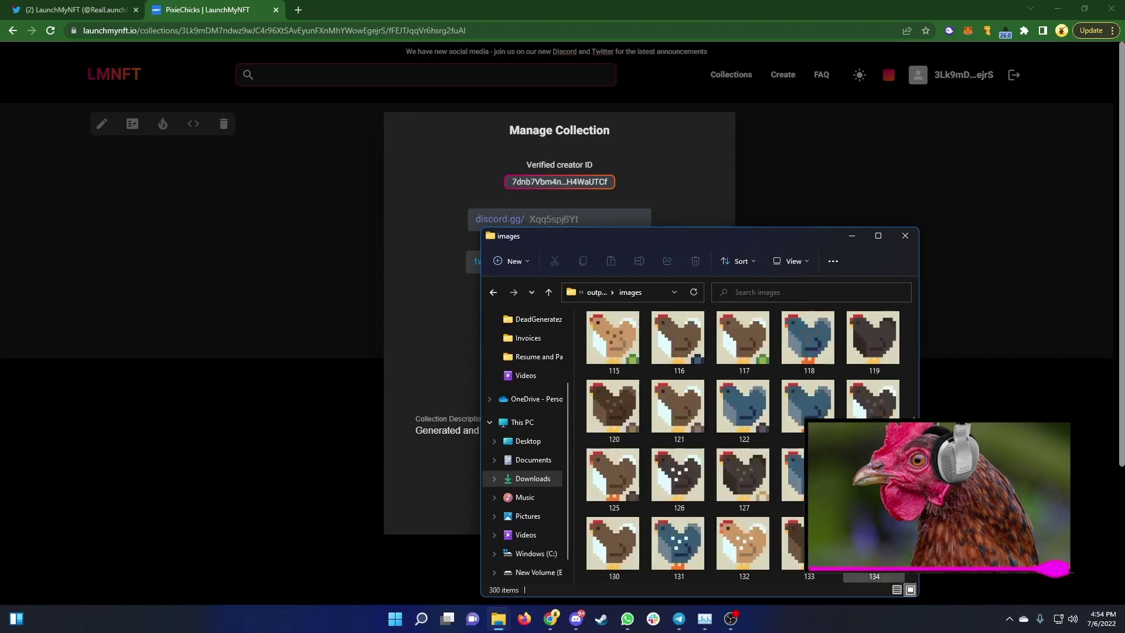
{"action": "scroll", "coordinate": [776, 537], "scroll_direction": "down", "scroll_amount": 4}
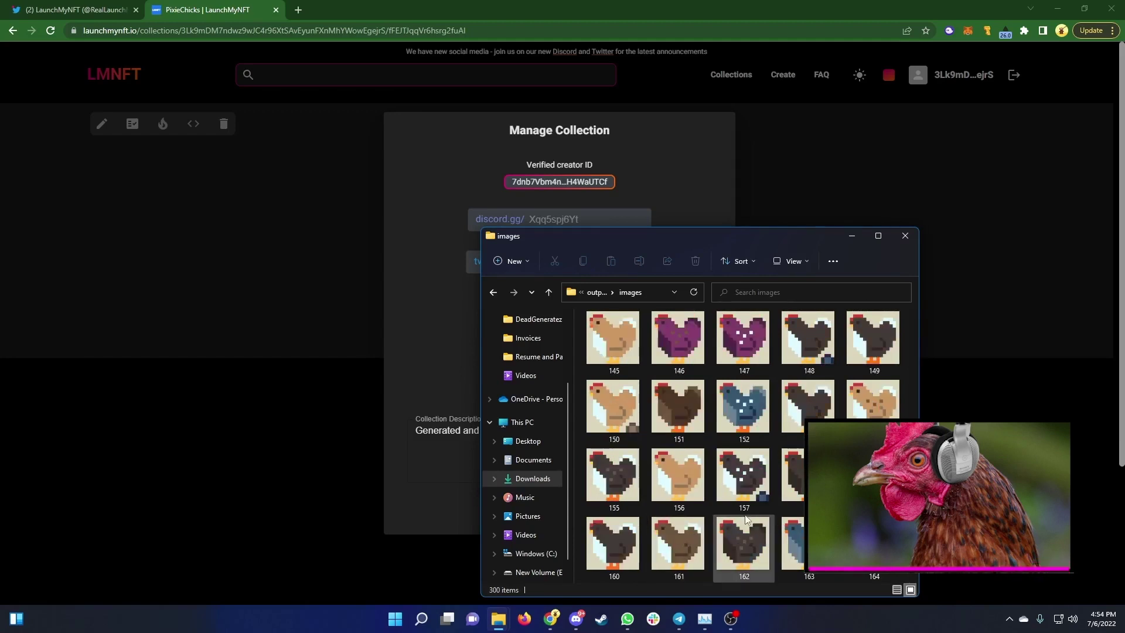
{"action": "scroll", "coordinate": [774, 527], "scroll_direction": "down", "scroll_amount": 2}
{"action": "scroll", "coordinate": [785, 521], "scroll_direction": "up", "scroll_amount": 2}
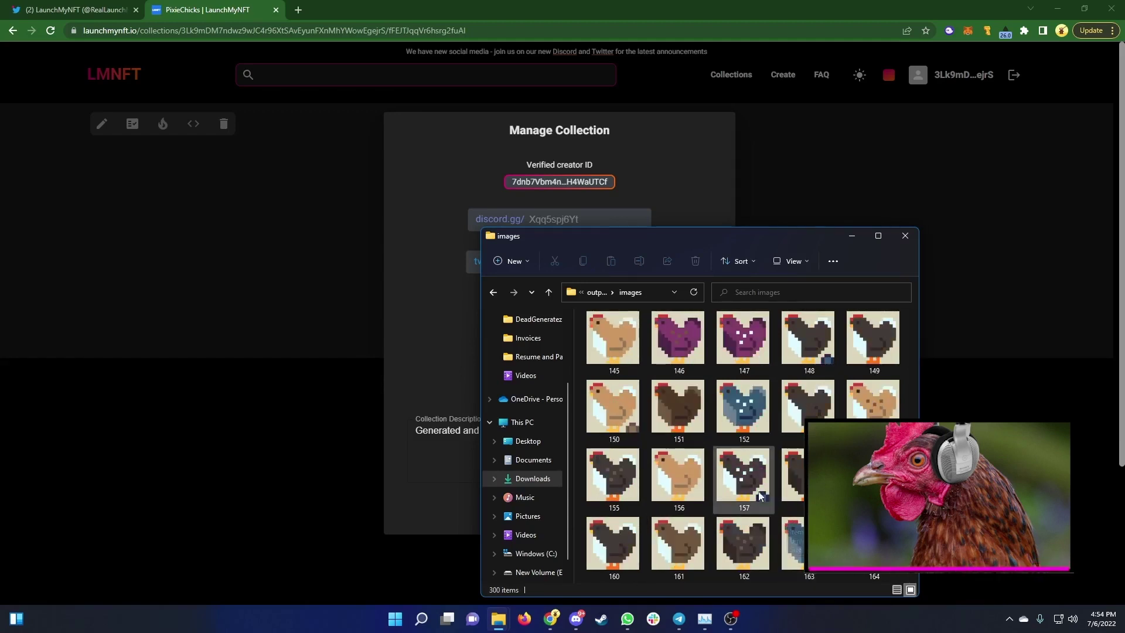
{"action": "left_click", "coordinate": [744, 404]}
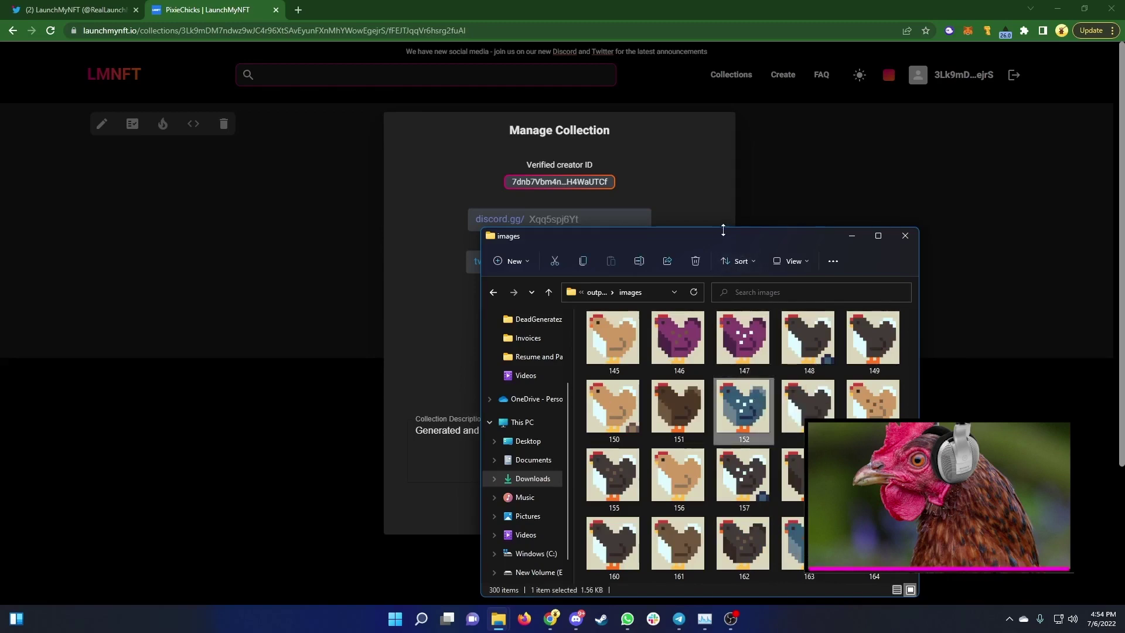
{"action": "left_click_drag", "start_coordinate": [725, 241], "coordinate": [869, 211]}
{"action": "left_click_drag", "start_coordinate": [888, 378], "coordinate": [587, 333]}
{"action": "left_click", "coordinate": [604, 400]}
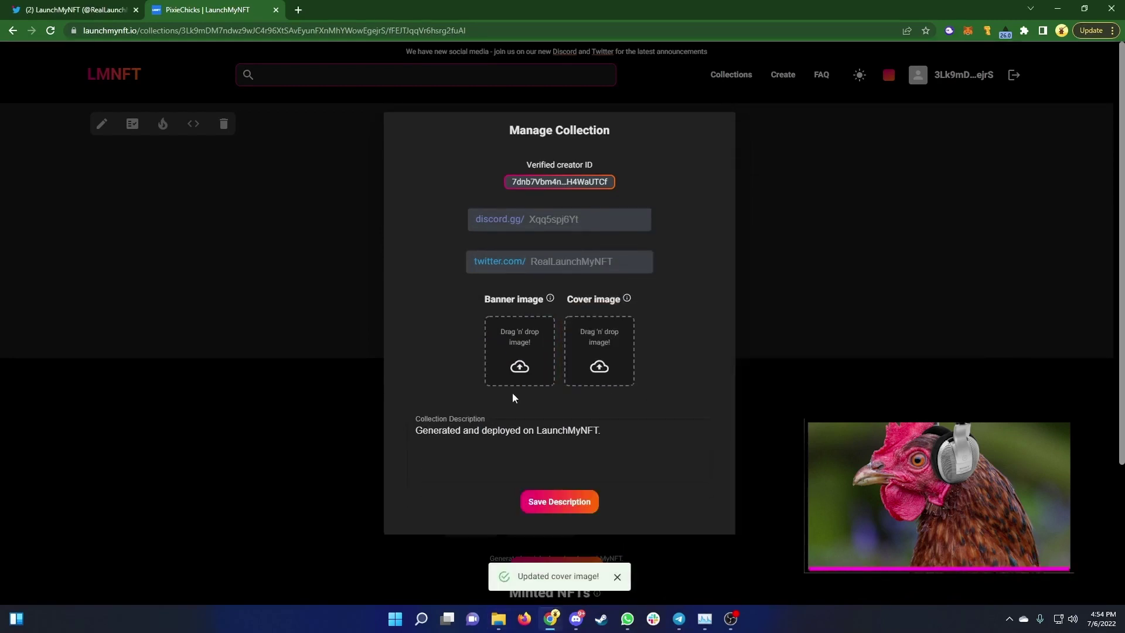
Step: Replace the collection description with "300 little pixel hens living on the Solana Blockchain!", save it and close the management settings
{"action": "left_click", "coordinate": [591, 456]}
{"action": "left_click_drag", "start_coordinate": [591, 456], "coordinate": [394, 415]}
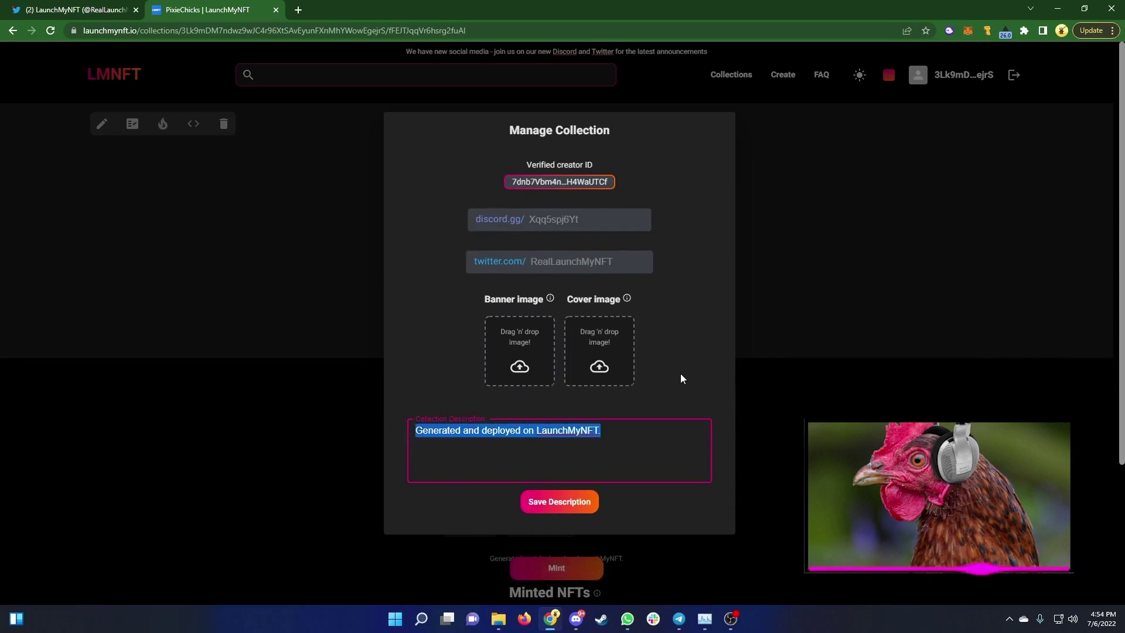
{"action": "type", "text": "300 "}
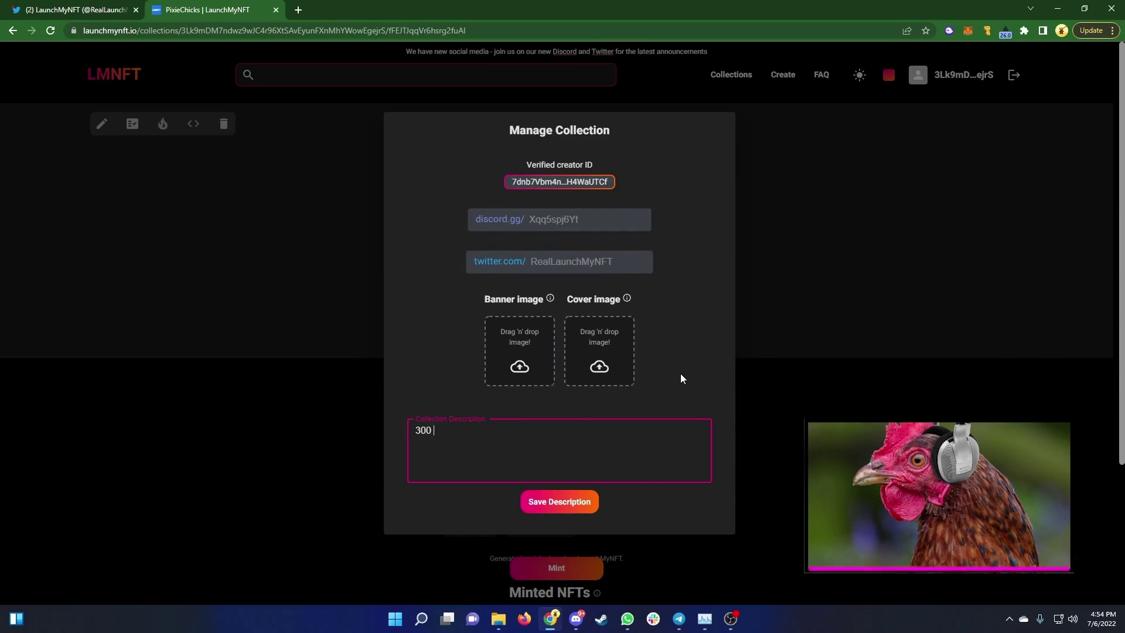
{"action": "type", "text": "little pixel hens l"}
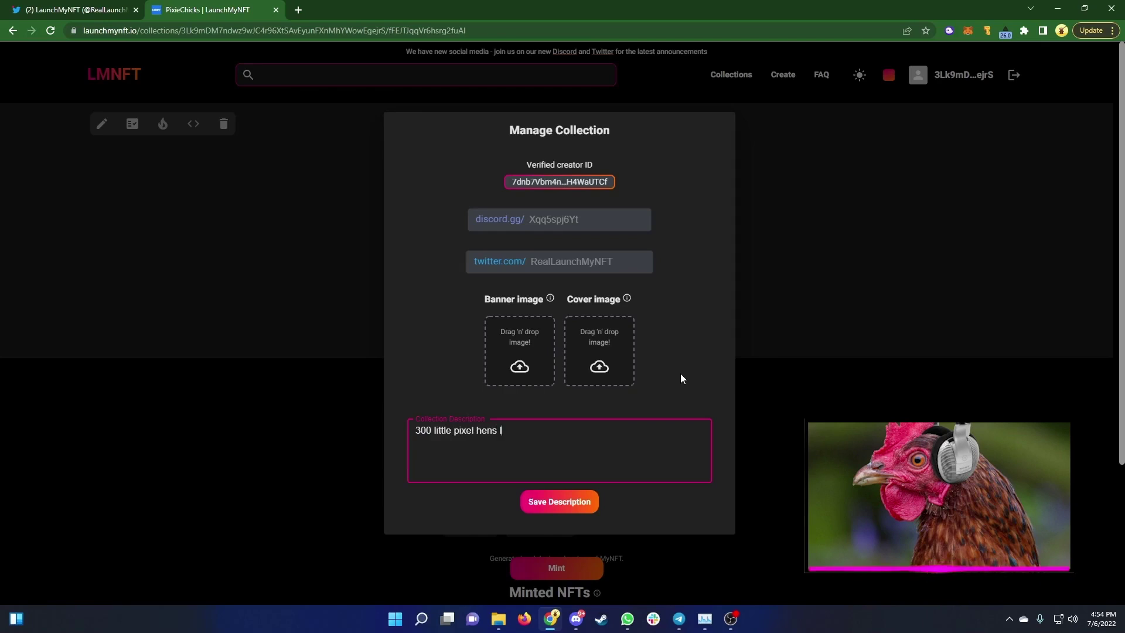
{"action": "type", "text": "iving on the Solana Bloc"}
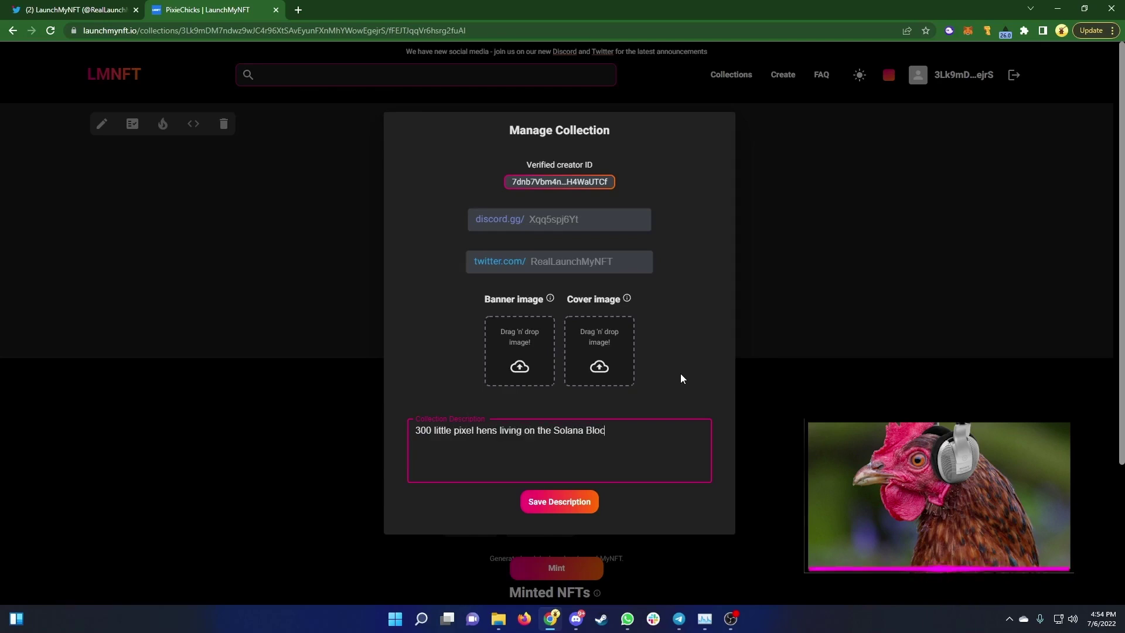
{"action": "type", "text": "kchain!"}
{"action": "left_click", "coordinate": [561, 503]}
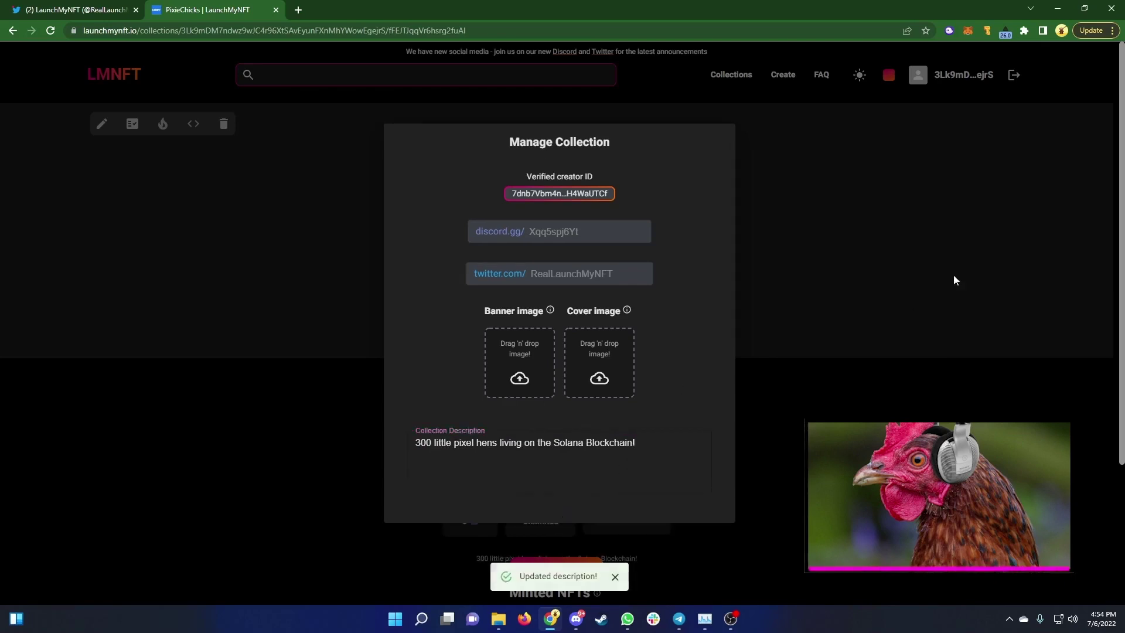
{"action": "left_click", "coordinate": [776, 452]}
Step: Review the cover image and description on the PixieChicks mint page
{"action": "scroll", "coordinate": [868, 409], "scroll_direction": "down", "scroll_amount": 2}
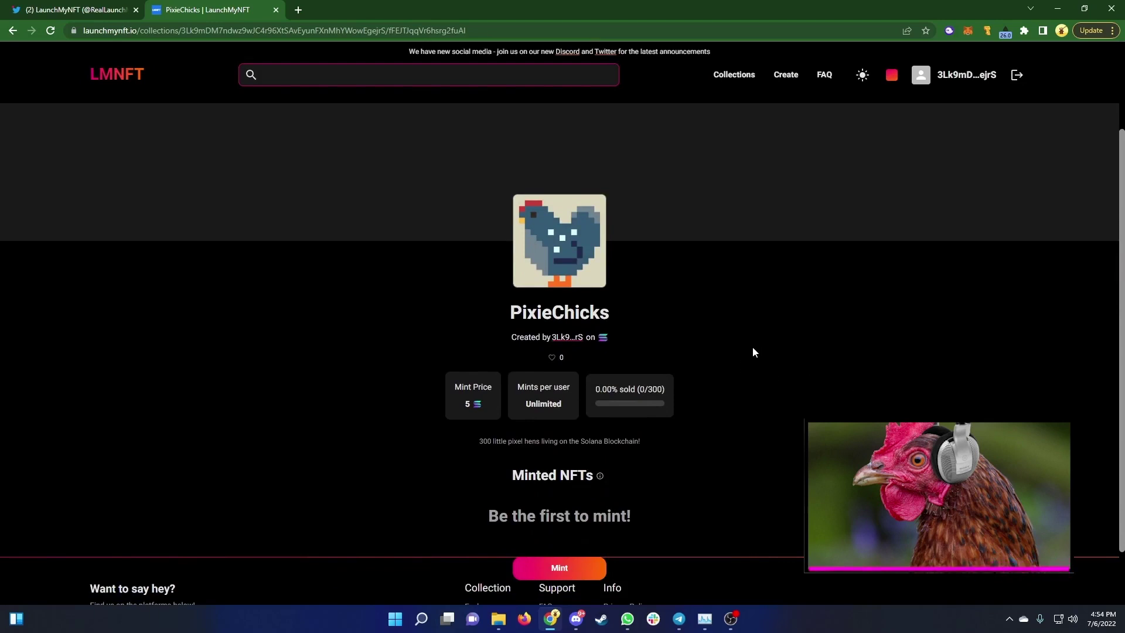
{"action": "scroll", "coordinate": [733, 354], "scroll_direction": "up", "scroll_amount": 2}
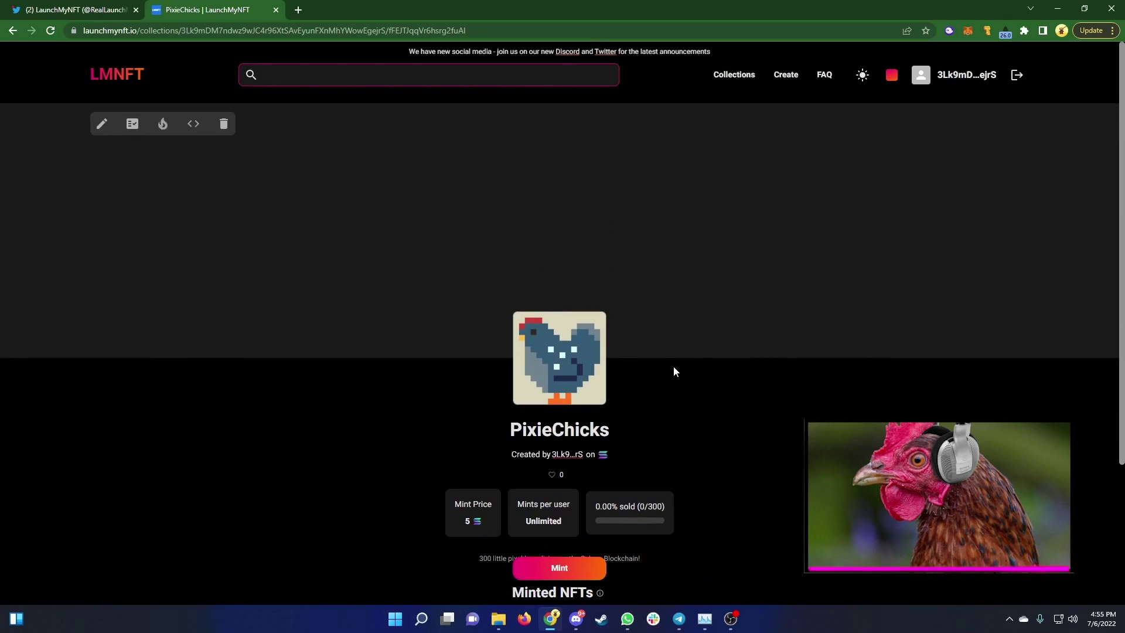
{"action": "scroll", "coordinate": [690, 408], "scroll_direction": "down", "scroll_amount": 1}
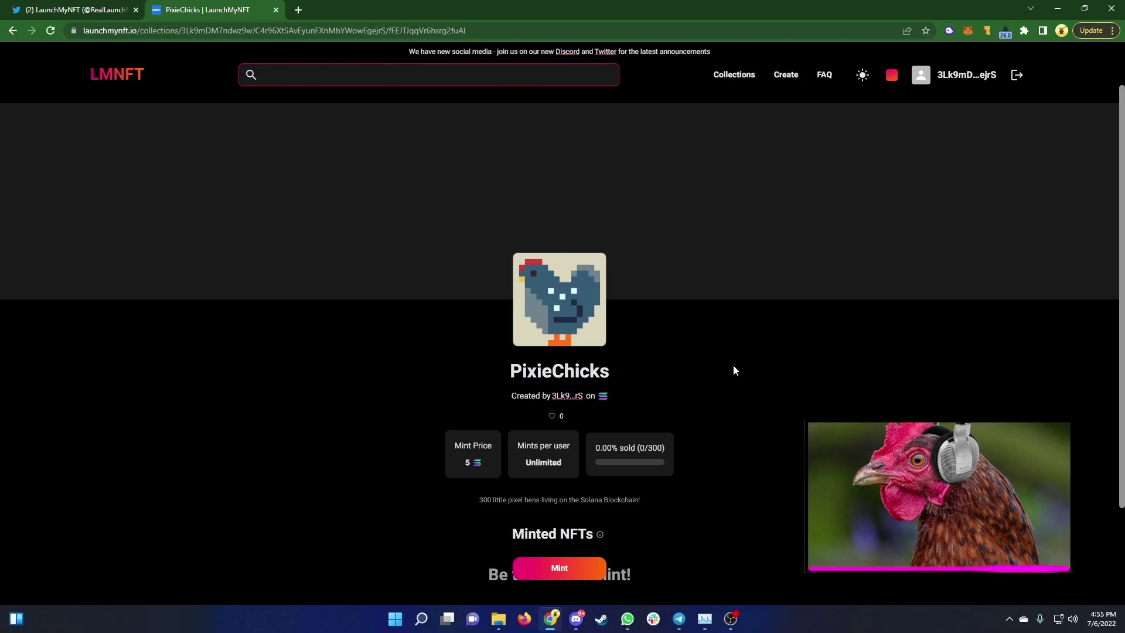
{"action": "scroll", "coordinate": [734, 370], "scroll_direction": "up", "scroll_amount": 1}
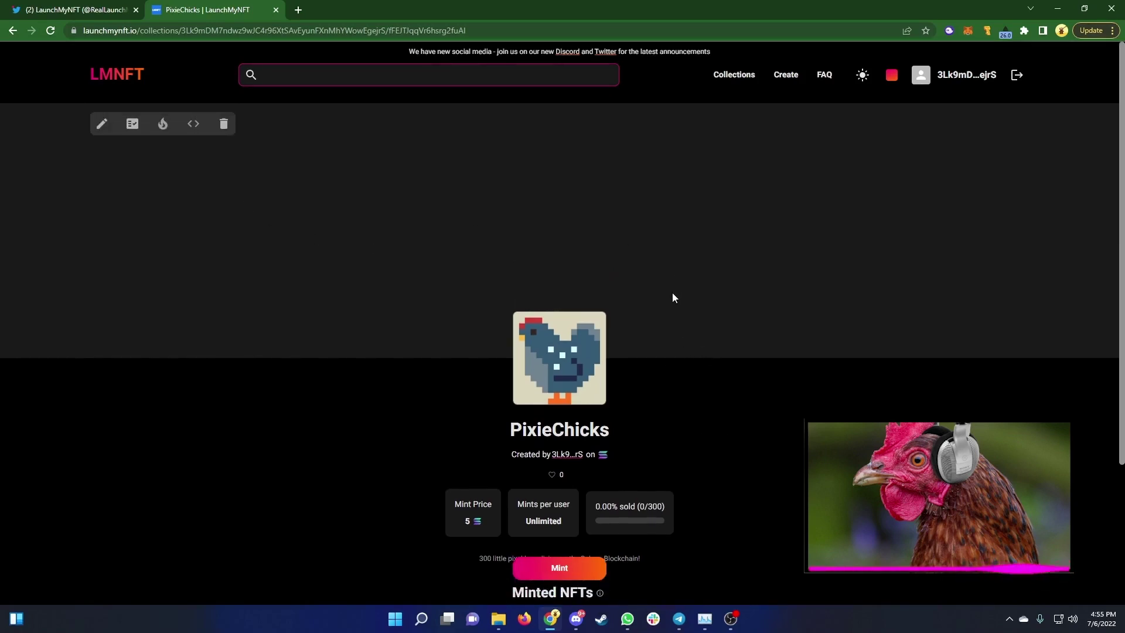